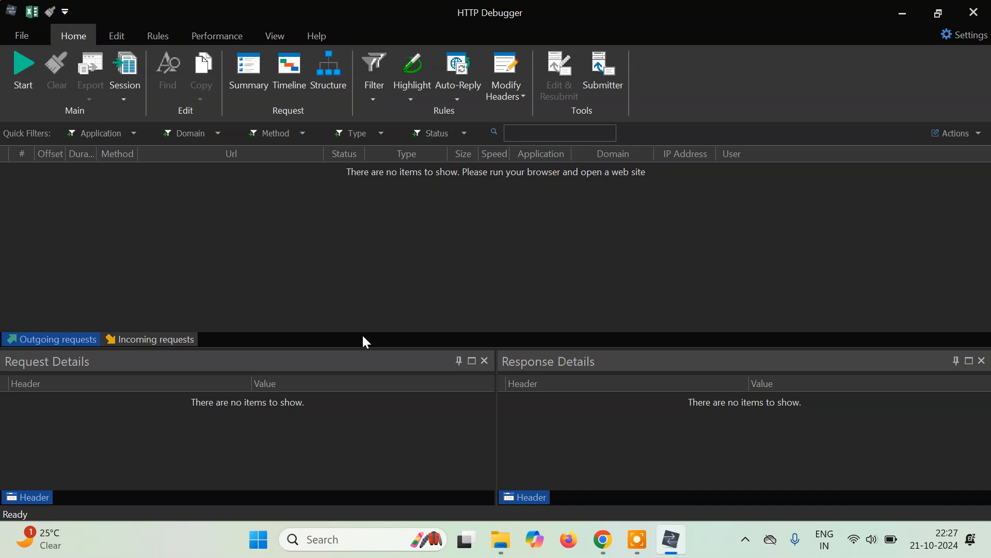
# Switch to Chrome and open wikipedia.org in the new tab.
pyautogui.moveTo(682, 553)
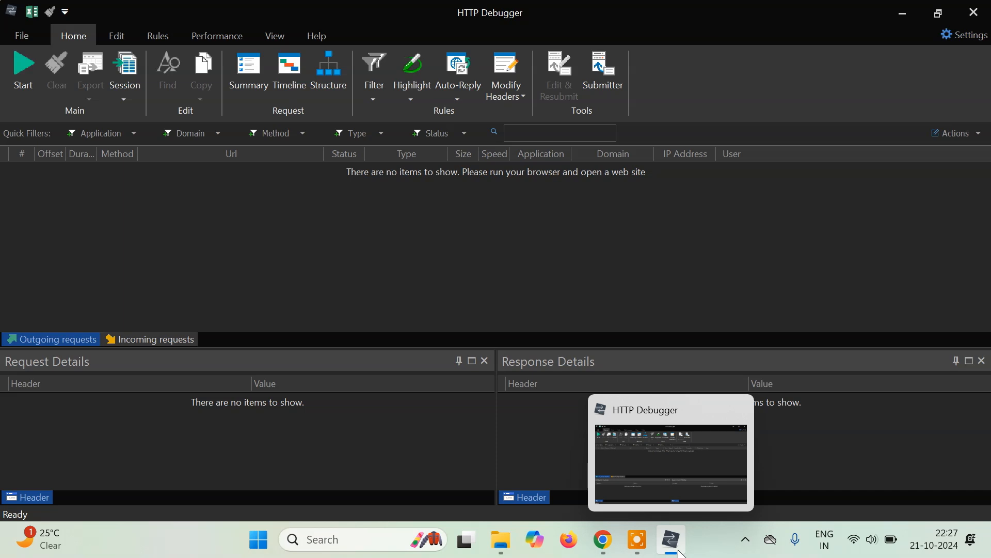
pyautogui.click(652, 360)
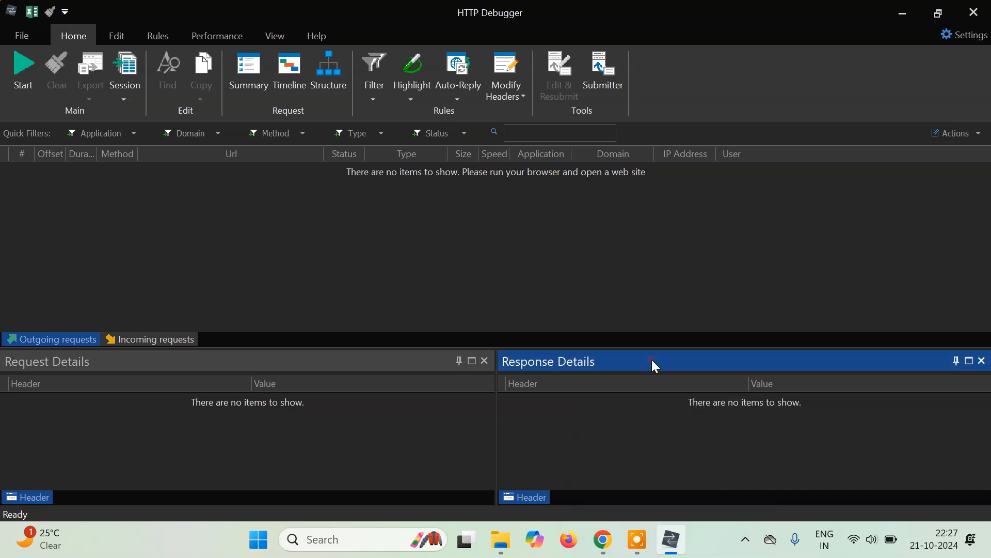
pyautogui.click(603, 540)
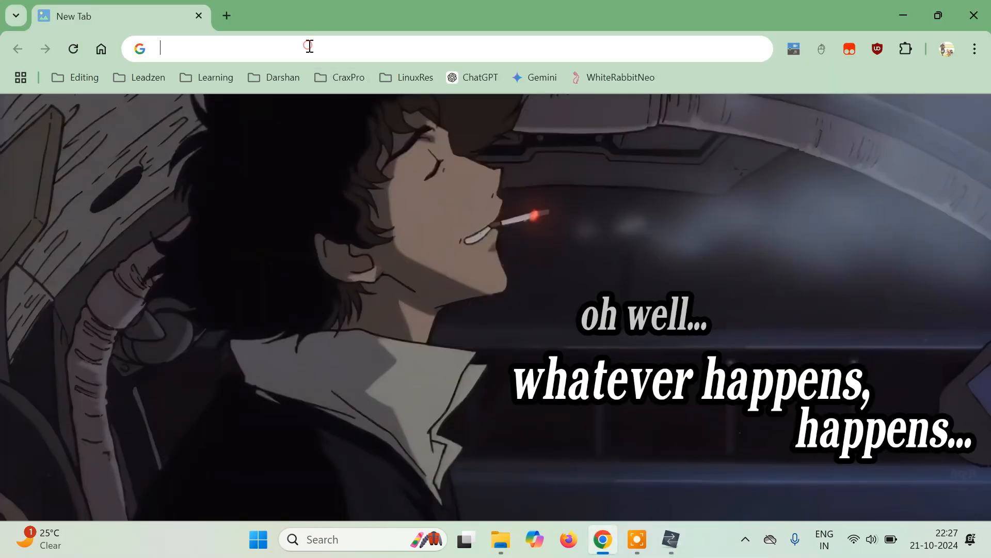
pyautogui.write('wikipedia.org')
pyautogui.press('Return')
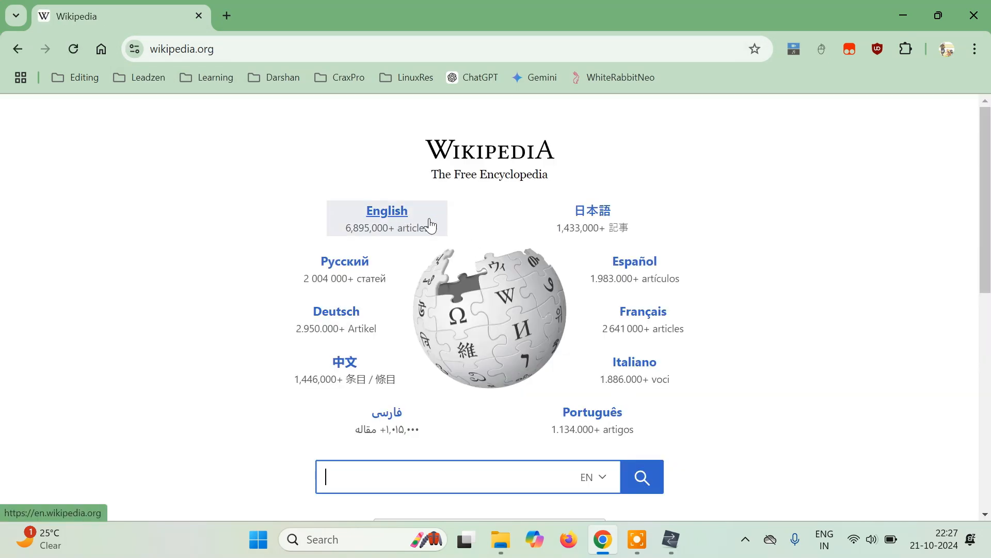
# Start intercepting HTTP traffic in HTTP Debugger, and reload the Wikipedia page in Chrome to capture its request.
pyautogui.click(668, 547)
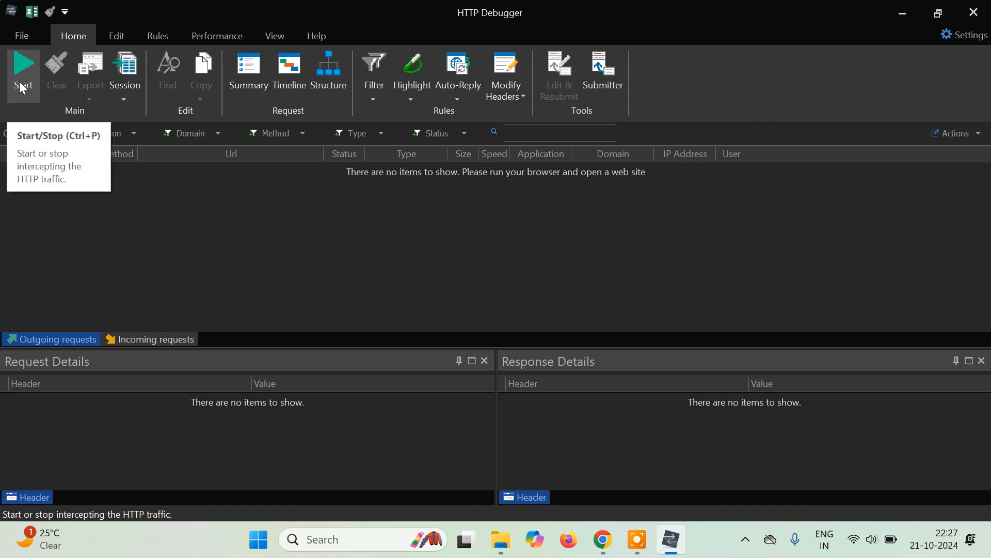
pyautogui.click(23, 88)
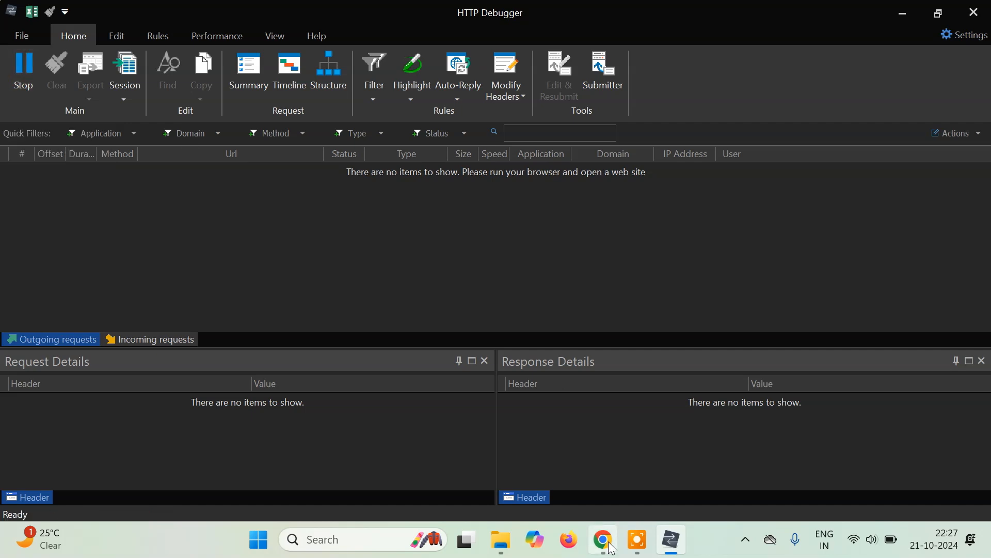
pyautogui.click(611, 546)
pyautogui.click(74, 50)
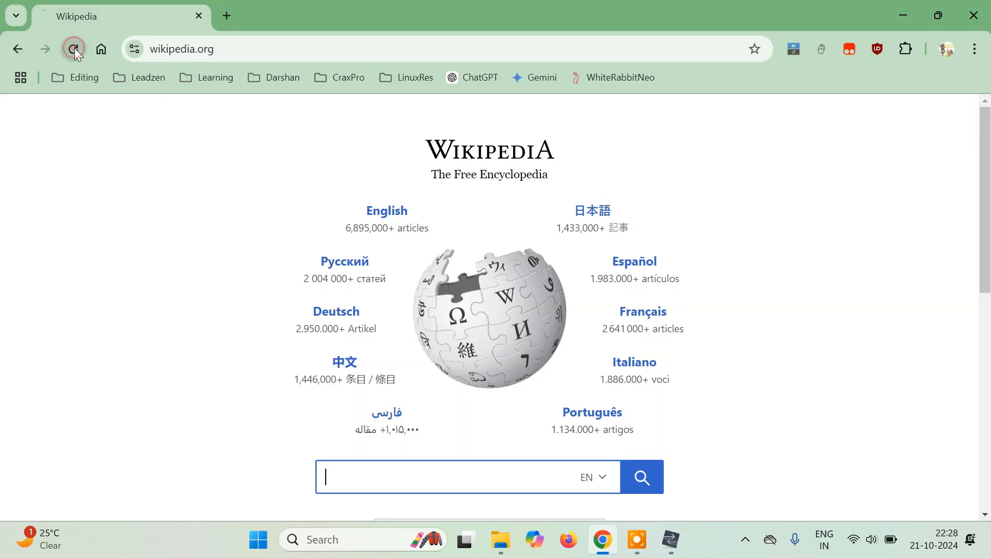
pyautogui.click(670, 540)
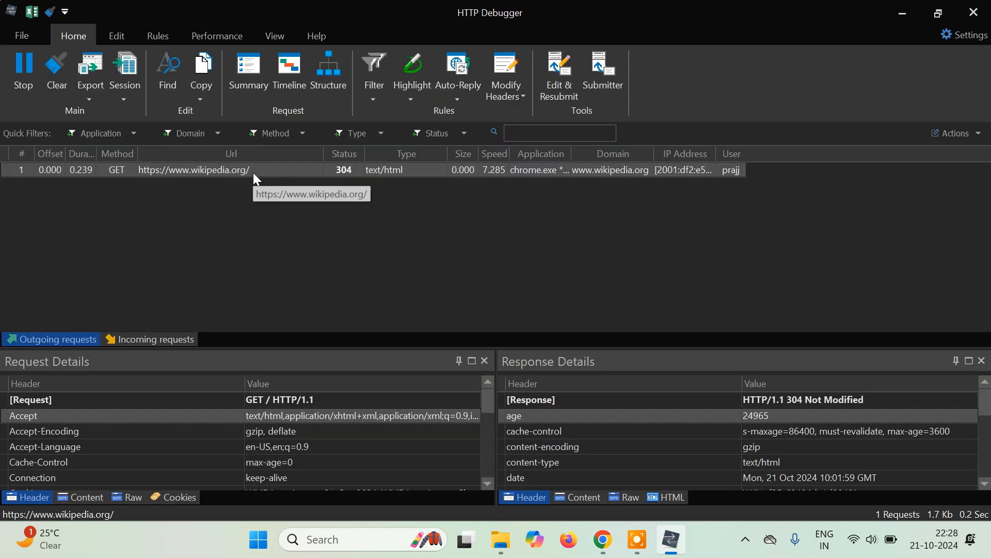
# Open the English edition of Wikipedia in Chrome and examine the error code on the resulting page.
pyautogui.click(604, 549)
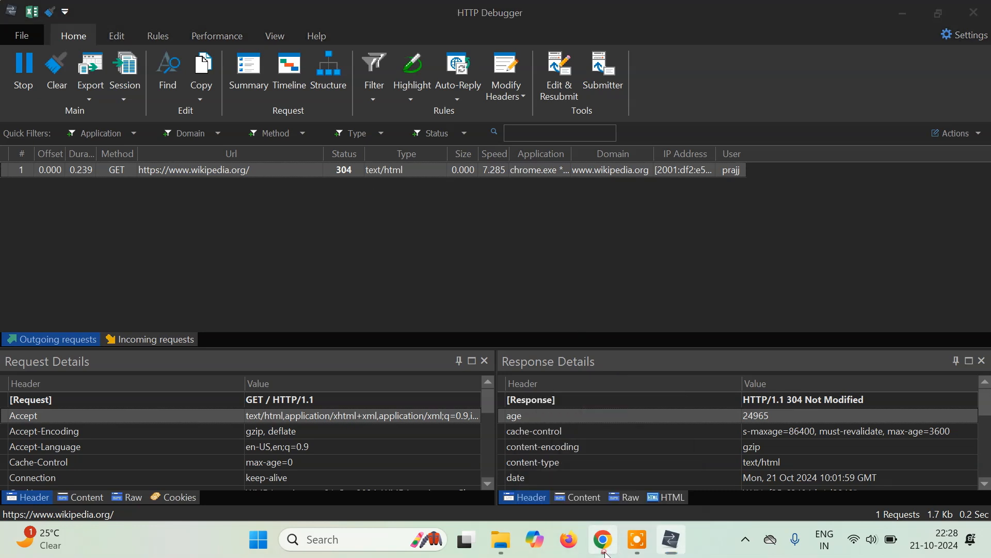
pyautogui.click(389, 220)
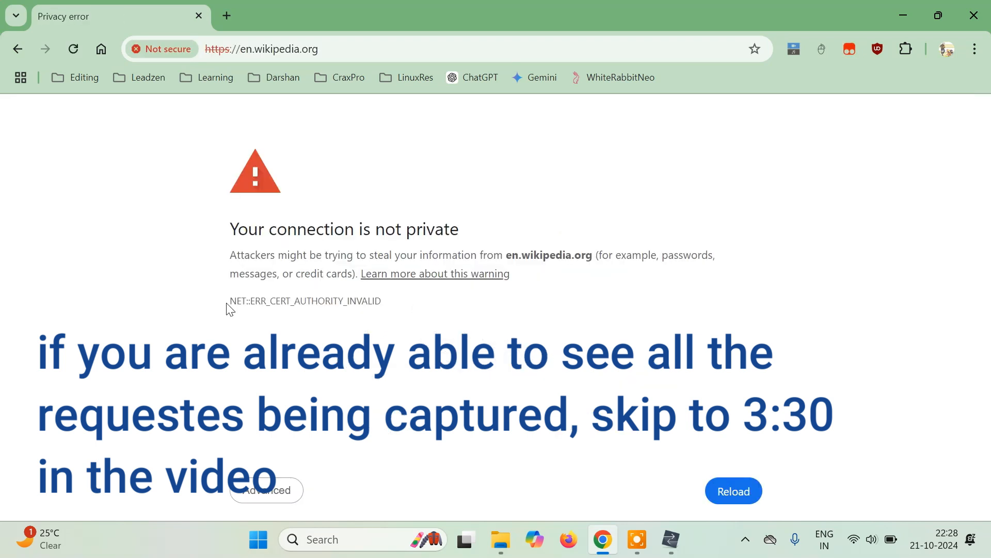
pyautogui.moveTo(231, 301); pyautogui.dragTo(394, 319)
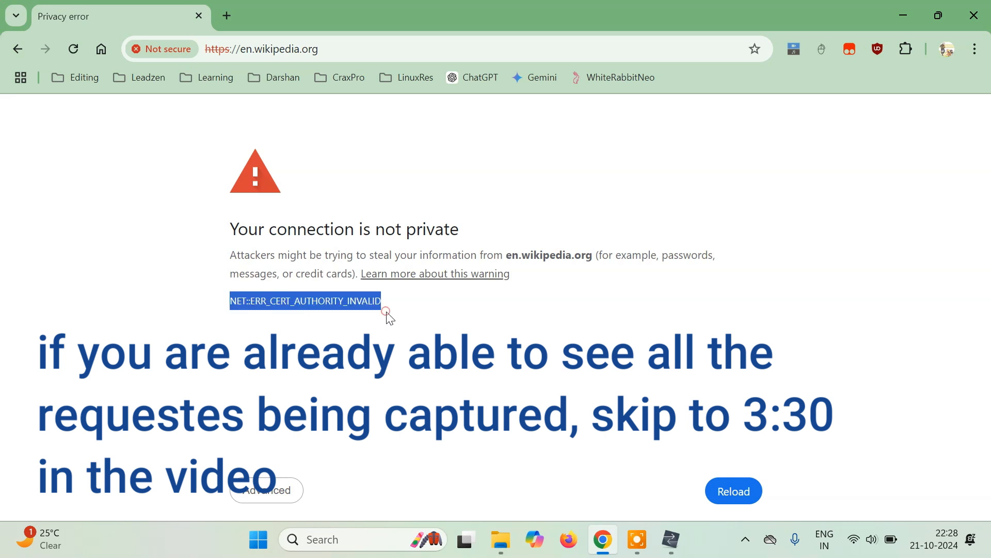
pyautogui.click(387, 314)
pyautogui.click(666, 549)
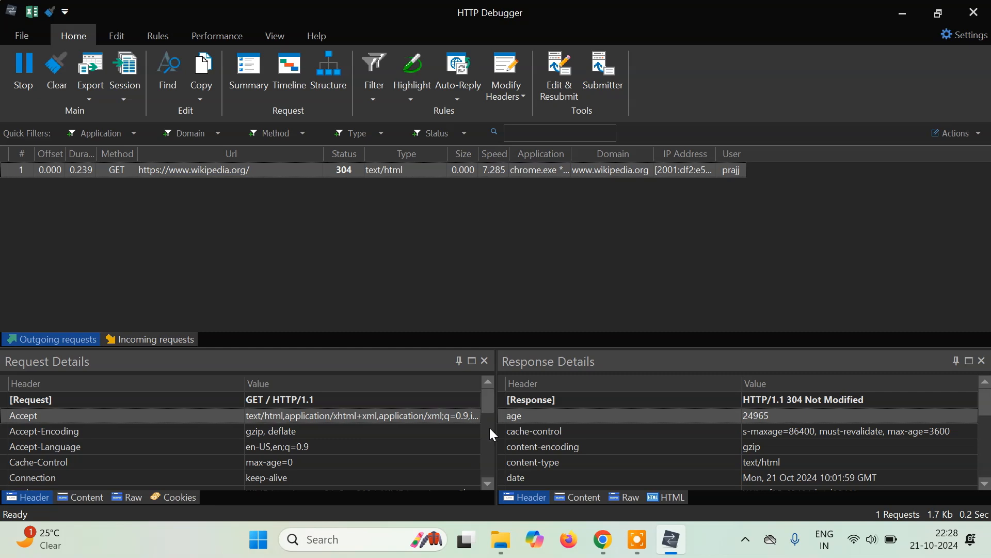
# Open the Windows (C:) drive in File Explorer and check that the display of hidden items is enabled.
pyautogui.click(501, 540)
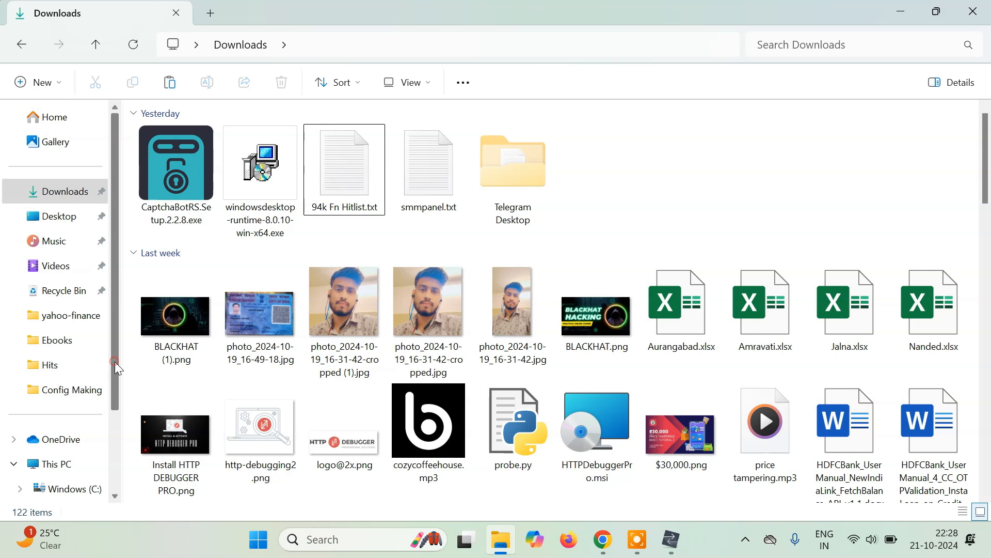
pyautogui.moveTo(114, 361); pyautogui.dragTo(71, 405)
pyautogui.click(58, 442)
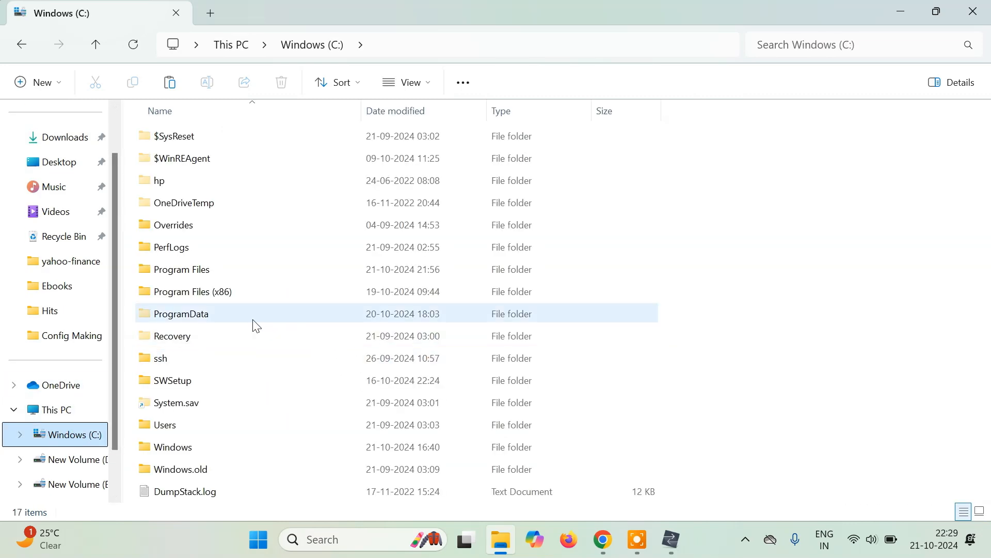
pyautogui.click(471, 82)
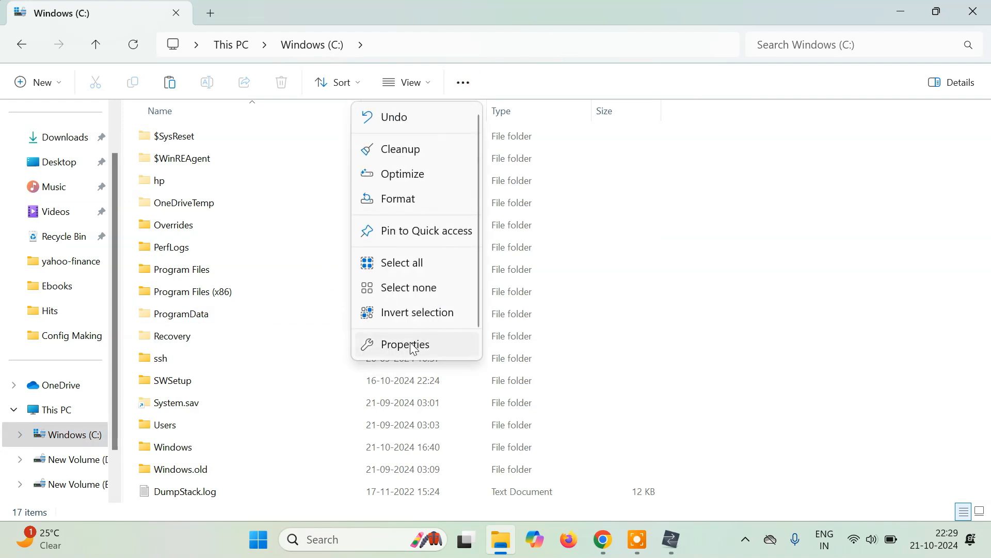
pyautogui.click(426, 84)
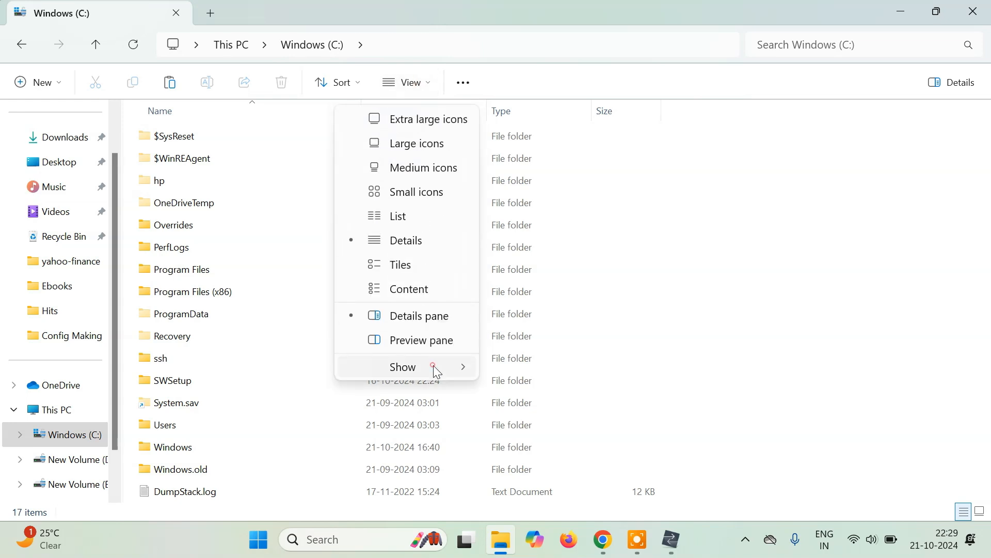
pyautogui.moveTo(436, 367)
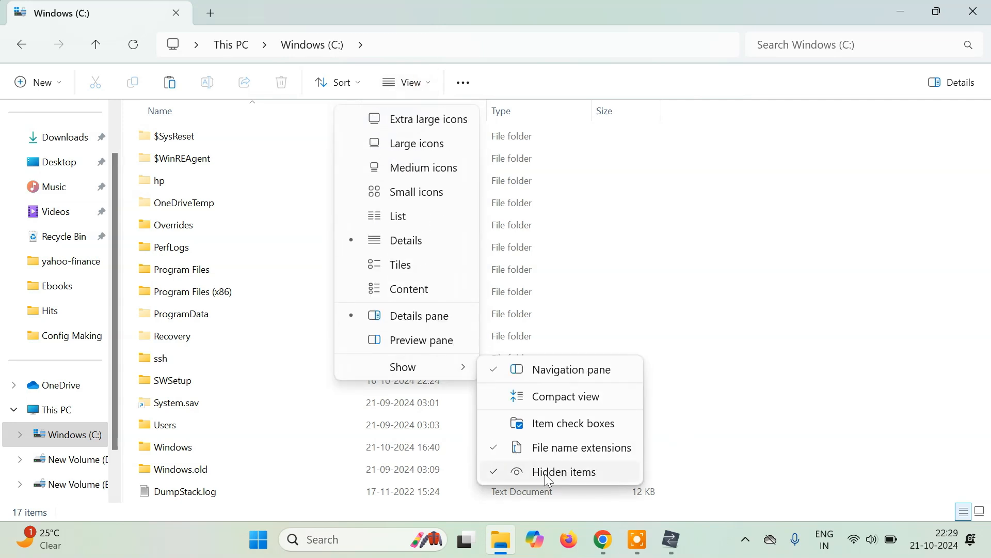
pyautogui.click(815, 287)
# Navigate from the C: drive to the ProgramData\HTTPDebuggerPro\Cert\SSL folder.
pyautogui.doubleClick(268, 318)
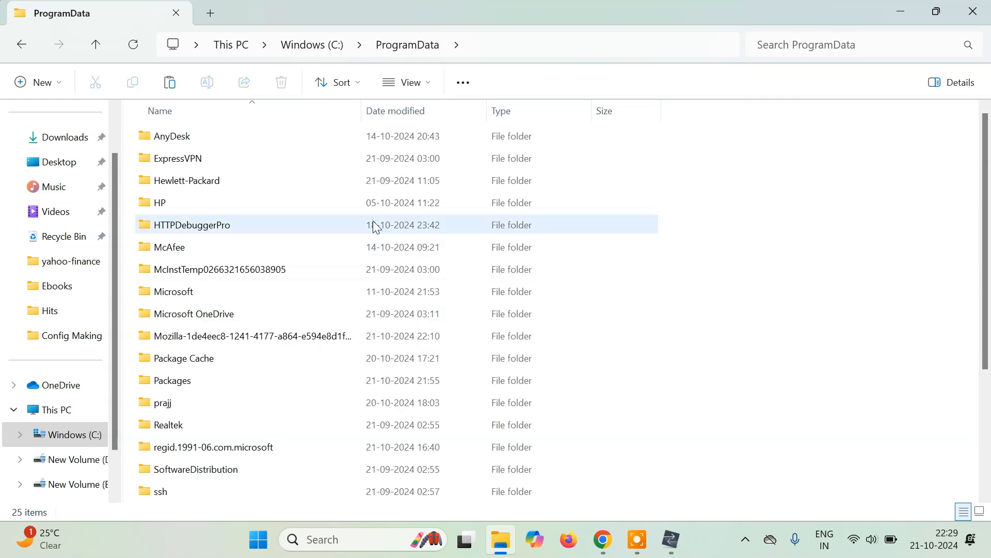
pyautogui.doubleClick(262, 225)
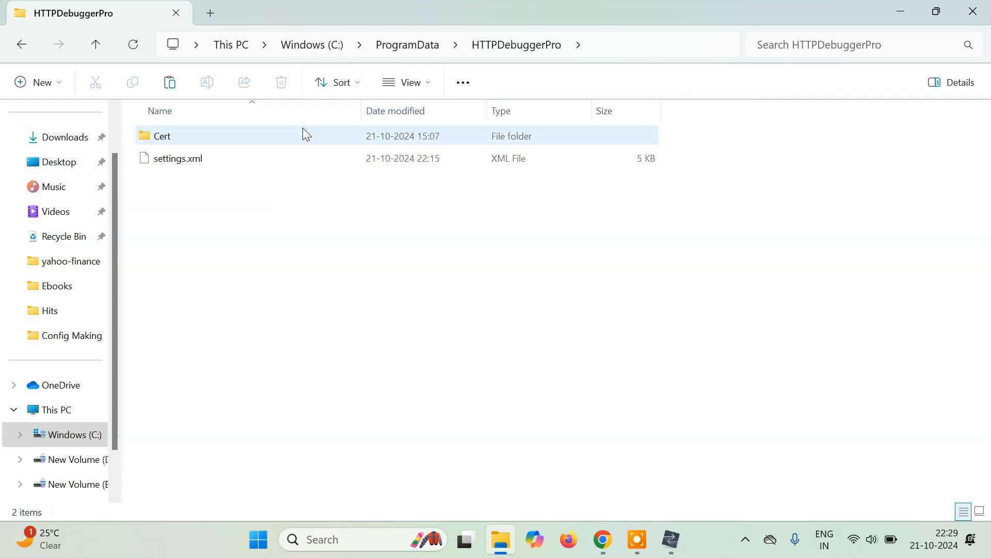
pyautogui.doubleClick(241, 137)
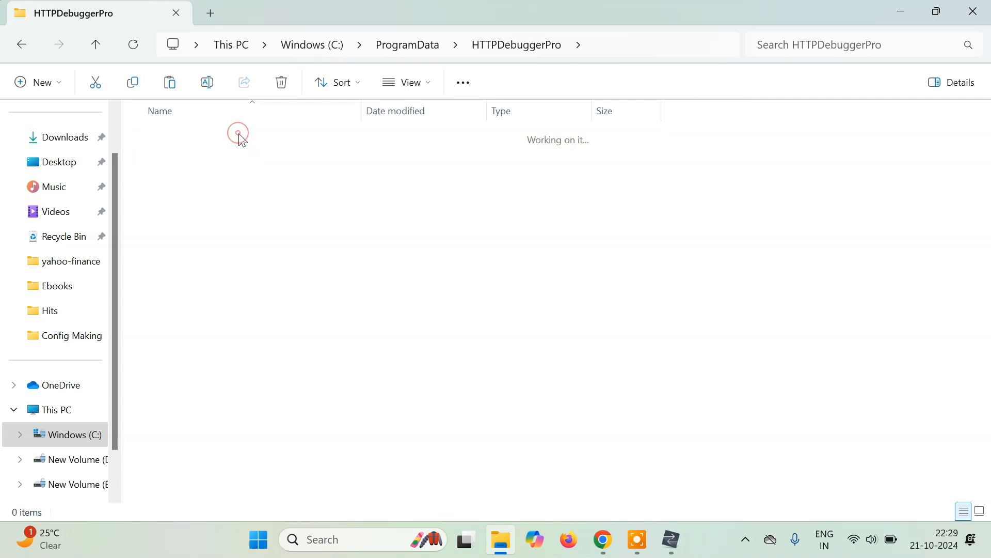
pyautogui.click(240, 137)
pyautogui.doubleClick(241, 136)
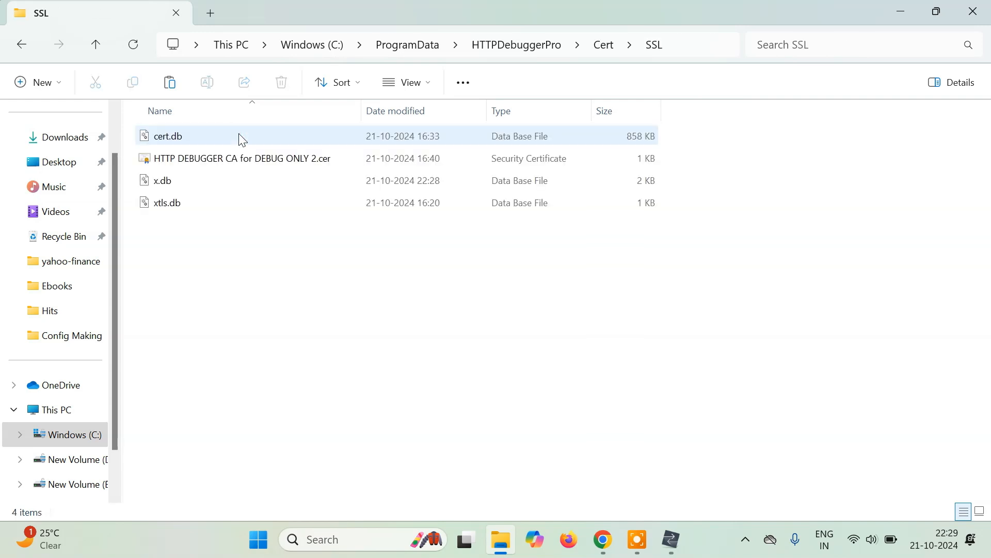
# Copy the file HTTP DEBUGGER CA for DEBUG ONLY 2.cer from the SSL folder into the Downloads folder.
pyautogui.click(219, 162)
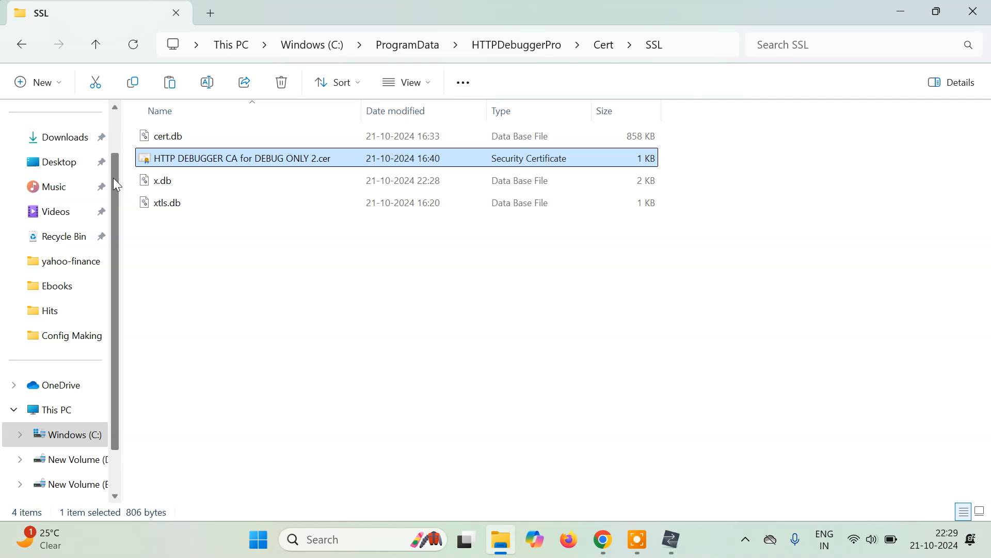
pyautogui.scroll(1, 117, 184)
pyautogui.click(82, 167)
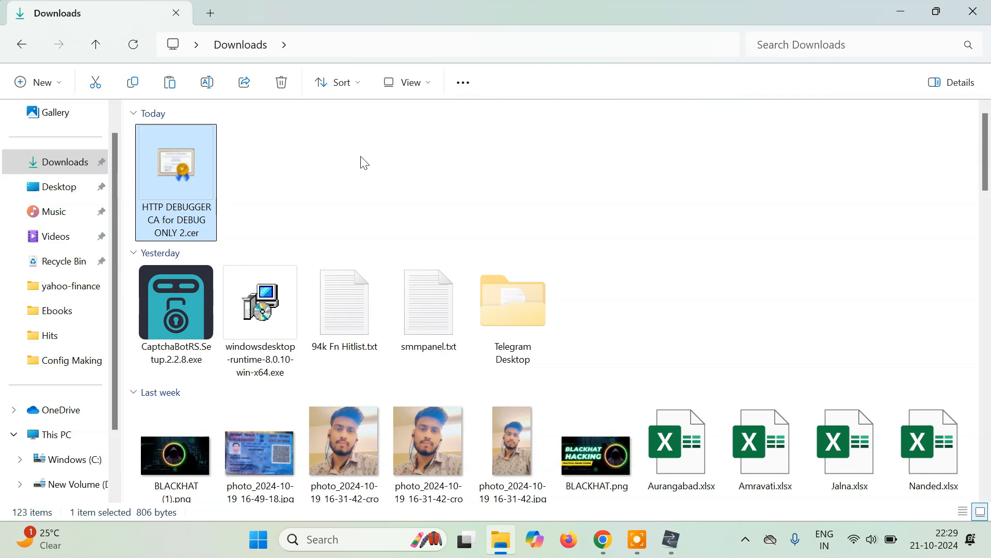
pyautogui.click(310, 161)
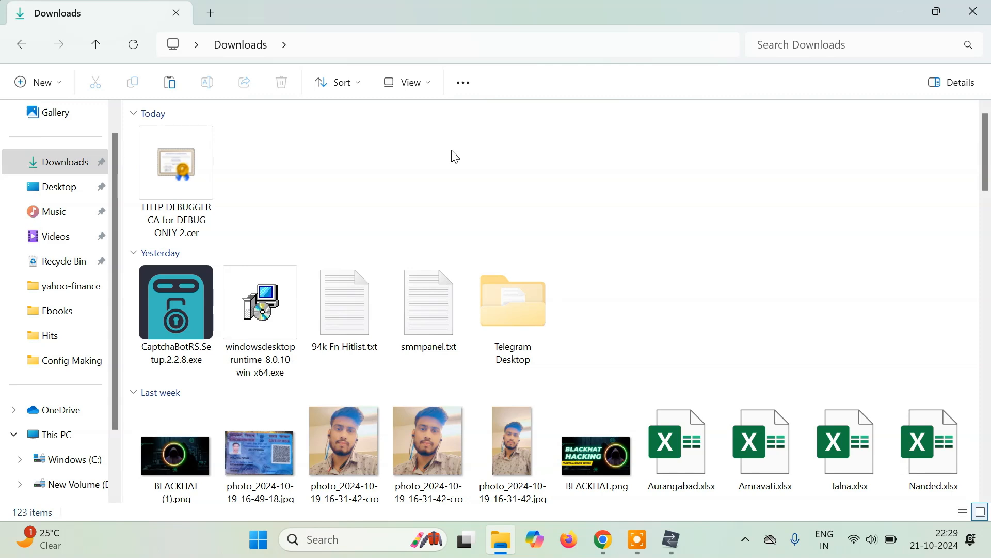
# Run certmgr.msc and display the Certificates folder under Trusted Root Certification Authorities.
pyautogui.press('super+r')
pyautogui.write('certmgr.msc')
pyautogui.press('Return')
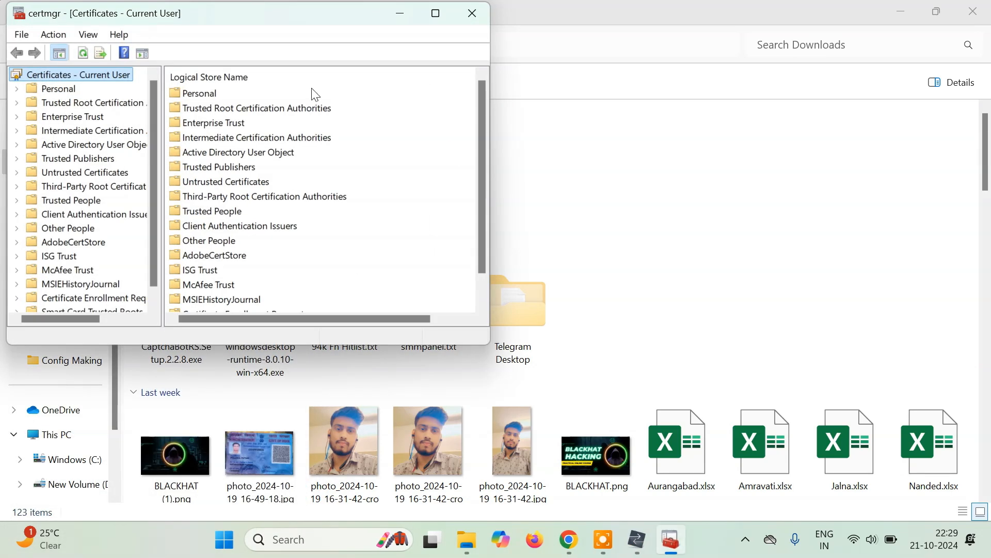
pyautogui.moveTo(326, 20); pyautogui.dragTo(486, 45)
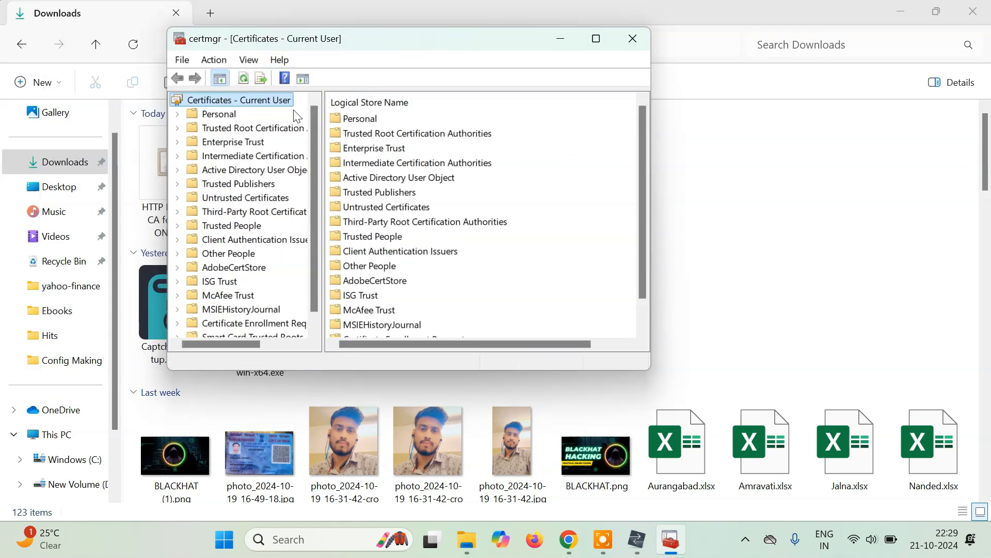
pyautogui.click(178, 129)
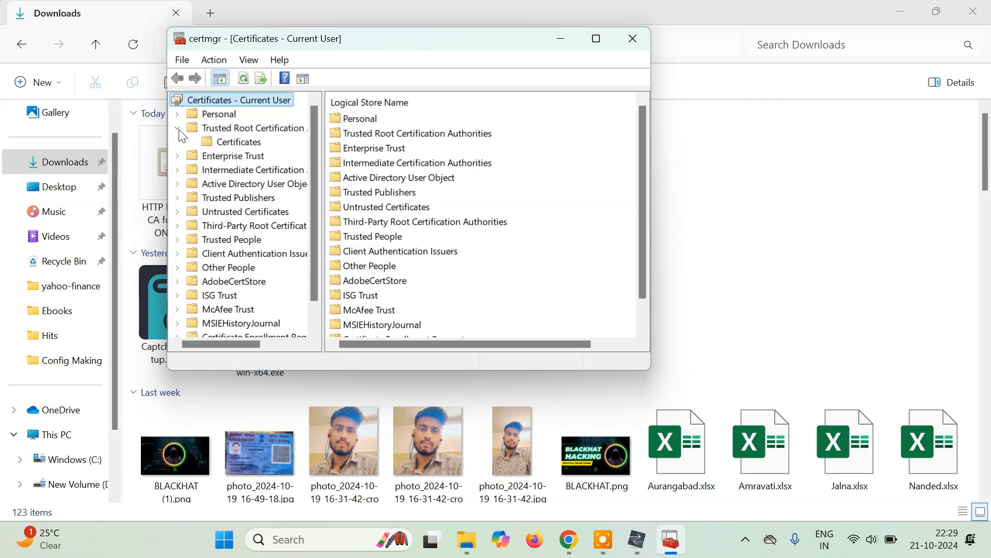
pyautogui.click(243, 143)
pyautogui.moveTo(643, 133); pyautogui.dragTo(664, 91)
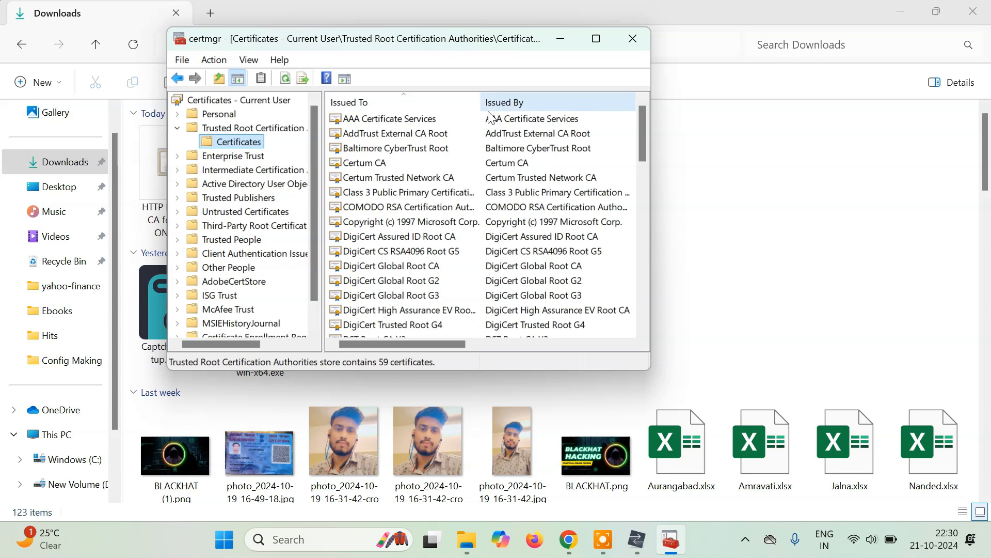
# Start a certificate import into the Trusted Root Certificates folder and choose HTTP DEBUGGER CA for DEBUG ONLY 2.cer from Downloads as the file.
pyautogui.rightClick(244, 147)
pyautogui.moveTo(296, 161)
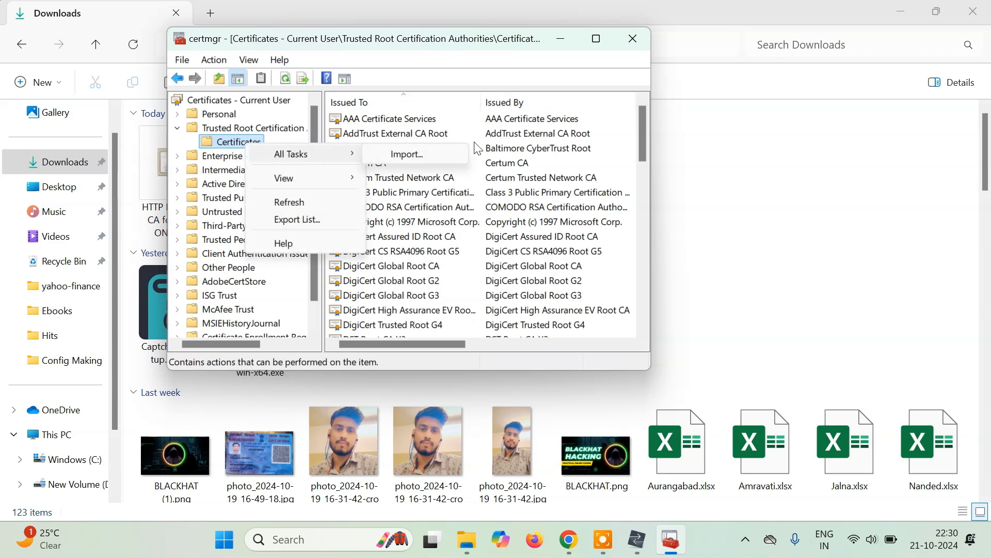
pyautogui.click(436, 154)
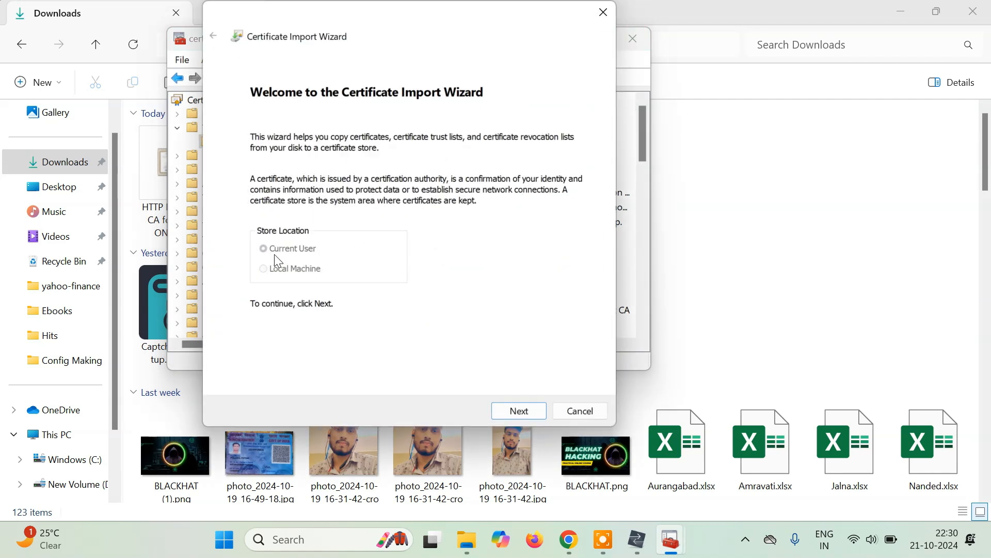
pyautogui.click(519, 412)
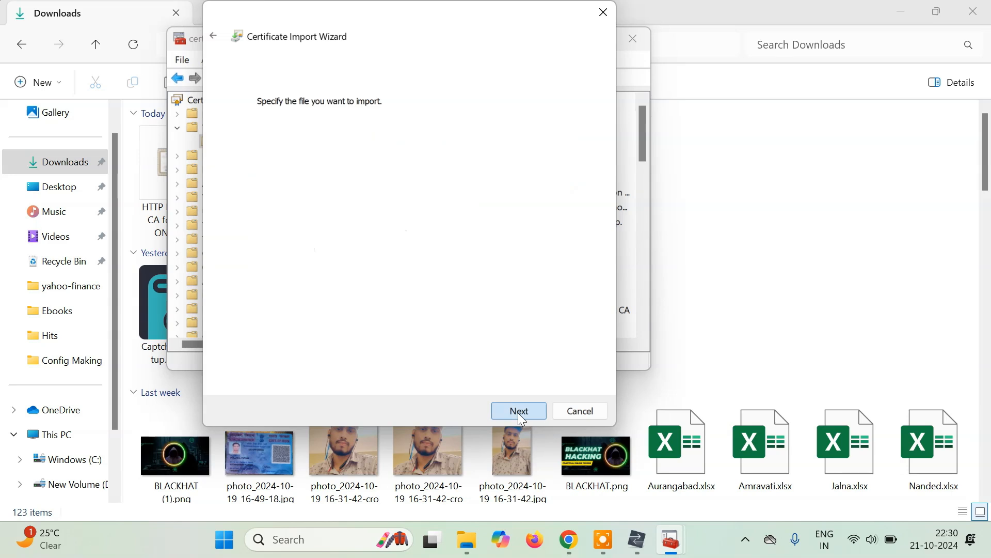
pyautogui.click(537, 165)
pyautogui.click(370, 175)
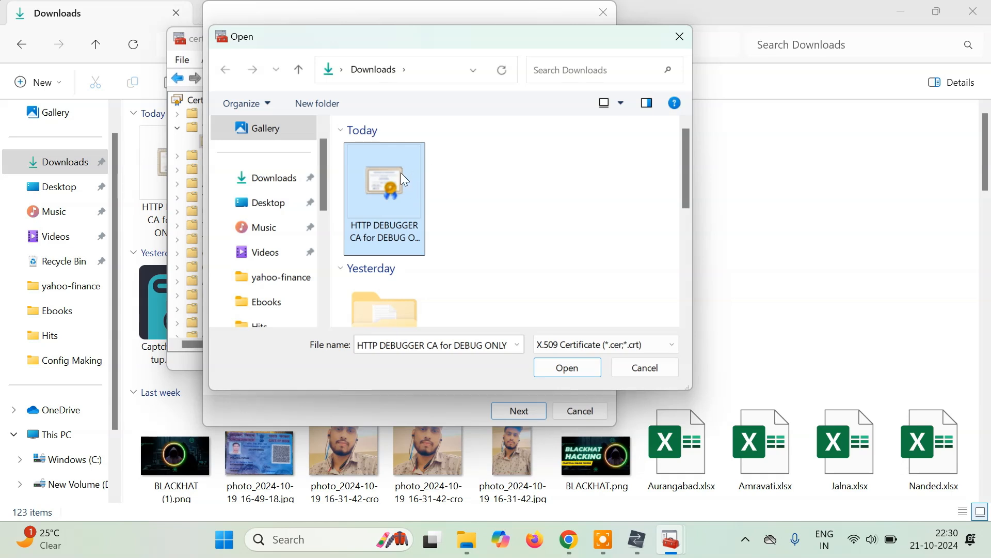
pyautogui.click(566, 367)
# Complete the certificate import into the Trusted Root Certification Authorities store, agreeing to install the CA, and close certmgr.
pyautogui.click(527, 407)
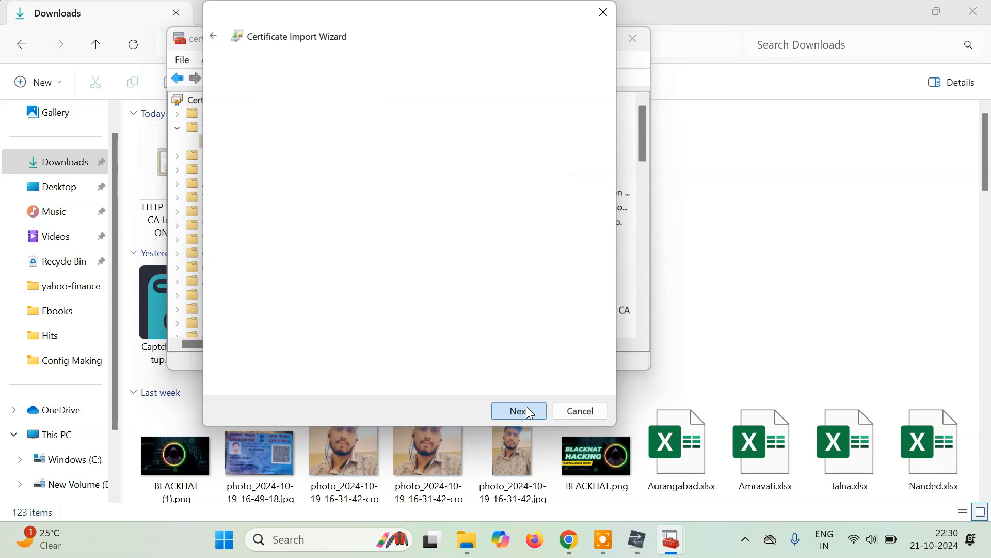
pyautogui.click(528, 411)
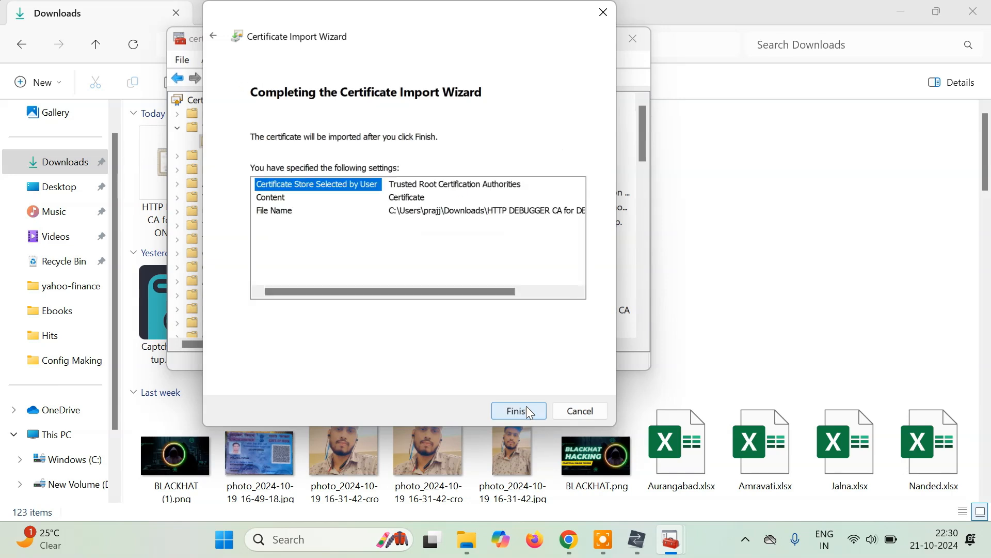
pyautogui.click(527, 406)
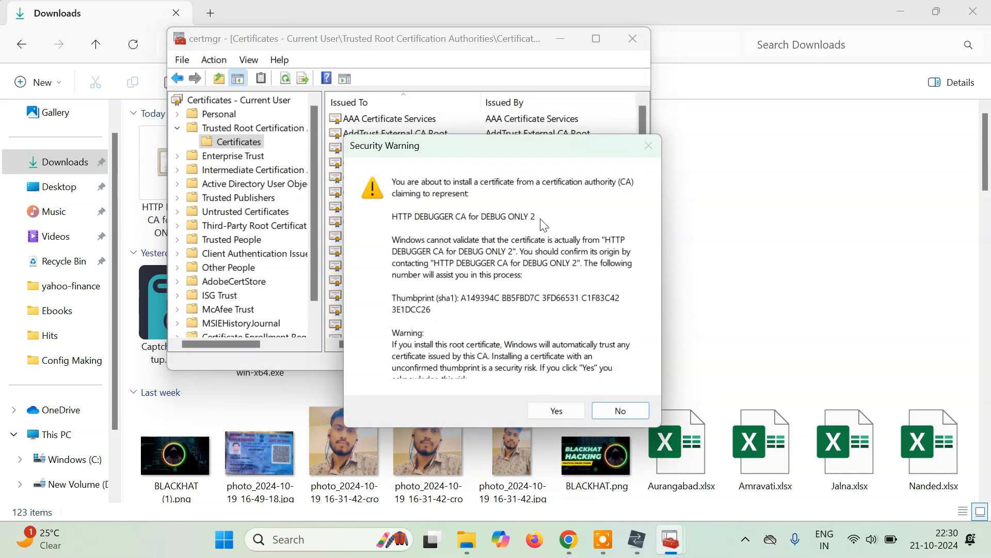
pyautogui.click(569, 410)
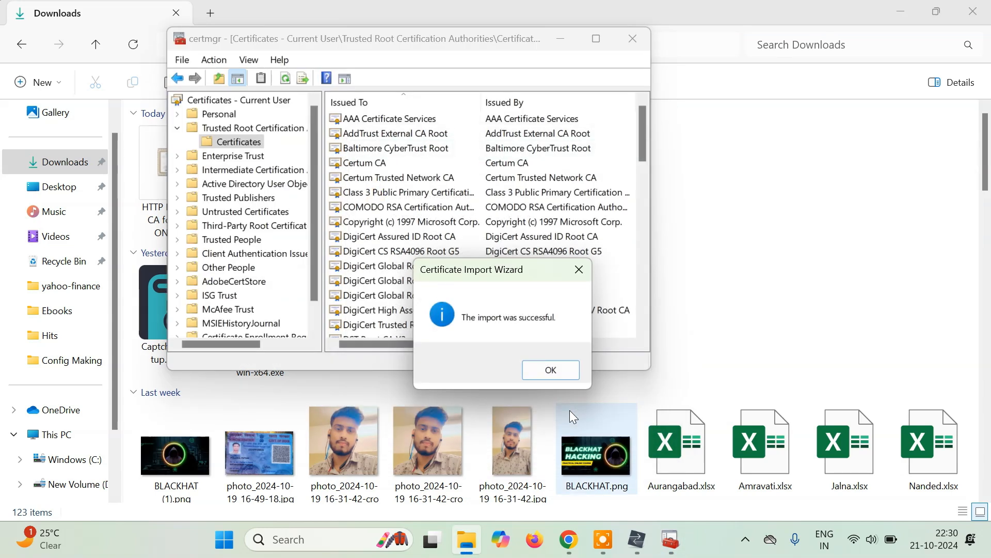
pyautogui.click(552, 371)
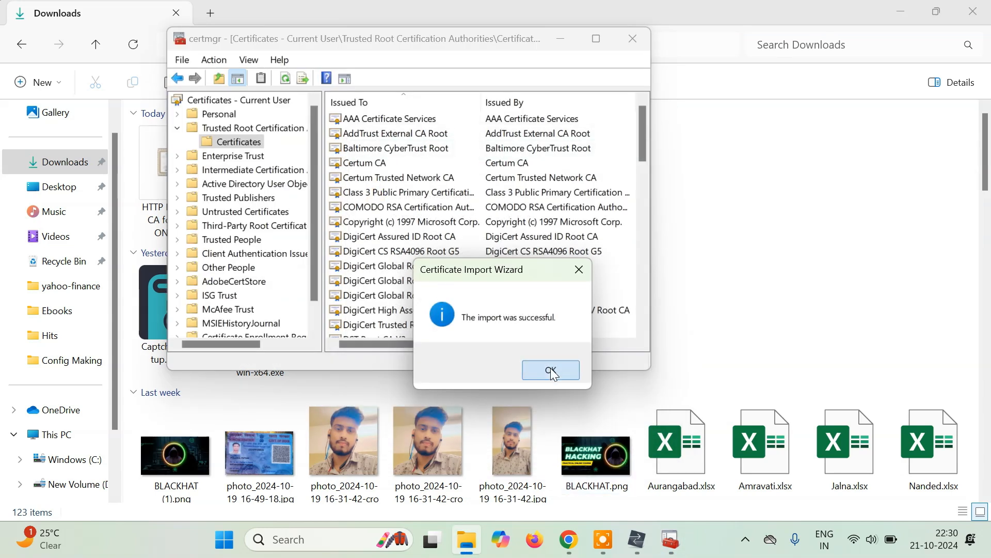
pyautogui.click(632, 41)
# Restart HTTP Debugger by closing its running window and launching it again from the desktop.
pyautogui.click(603, 540)
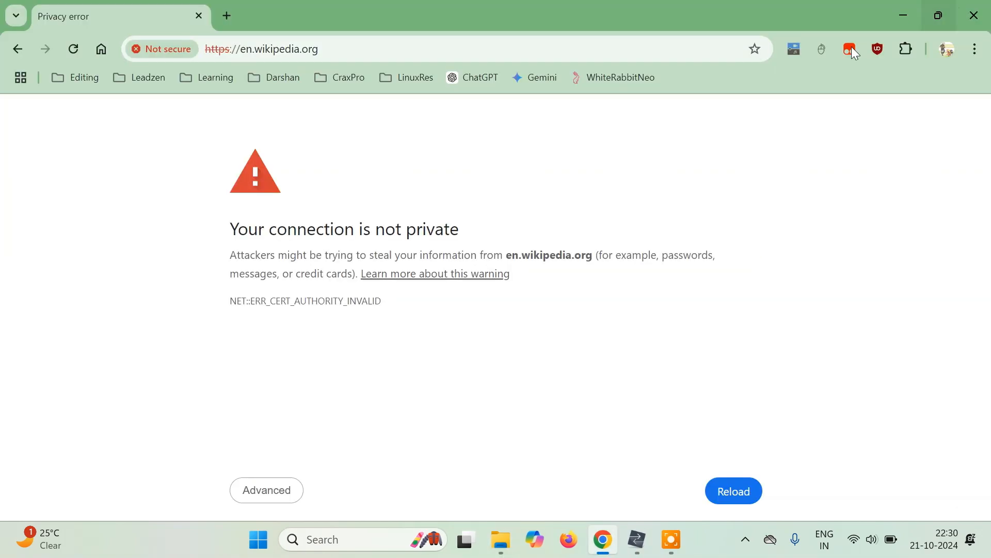
pyautogui.click(639, 543)
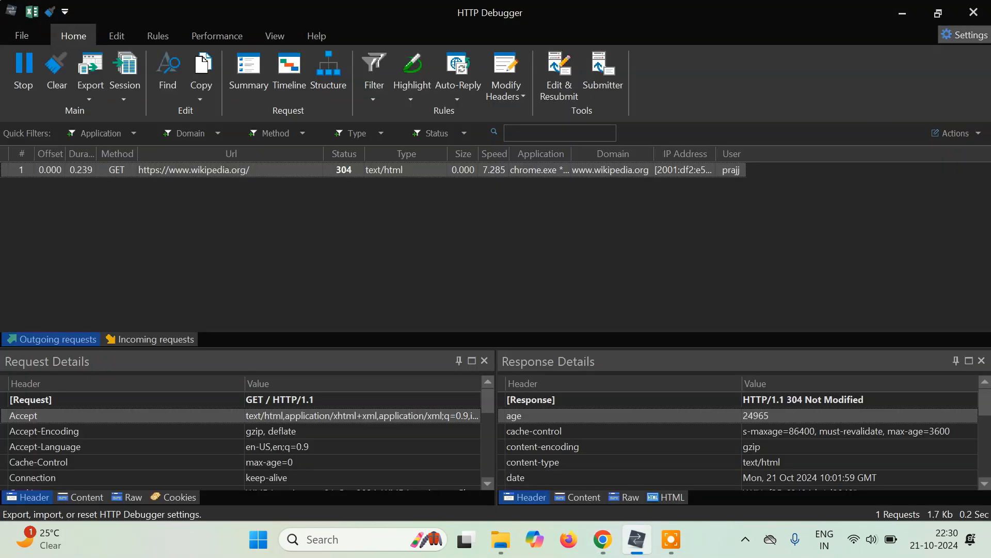
pyautogui.click(987, 11)
pyautogui.click(905, 4)
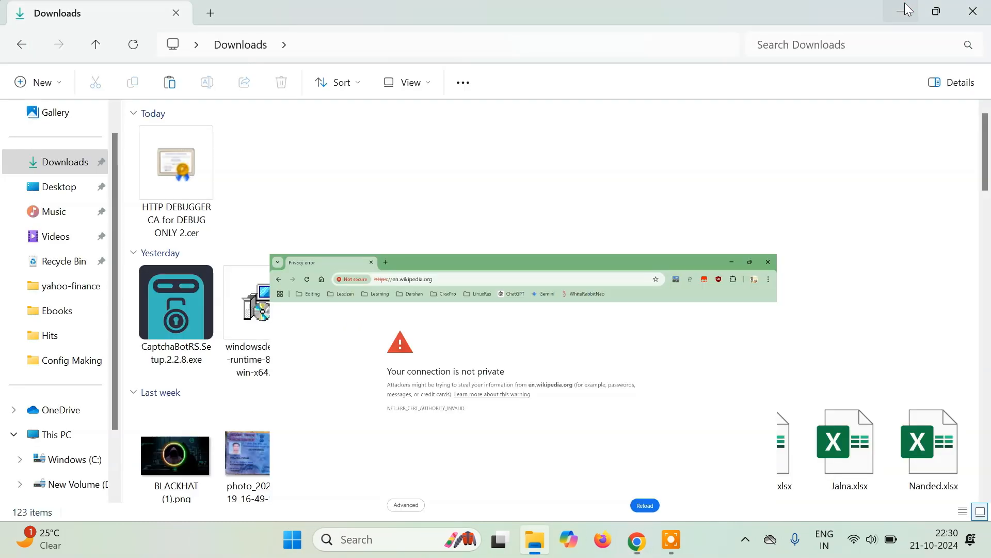
pyautogui.click(907, 8)
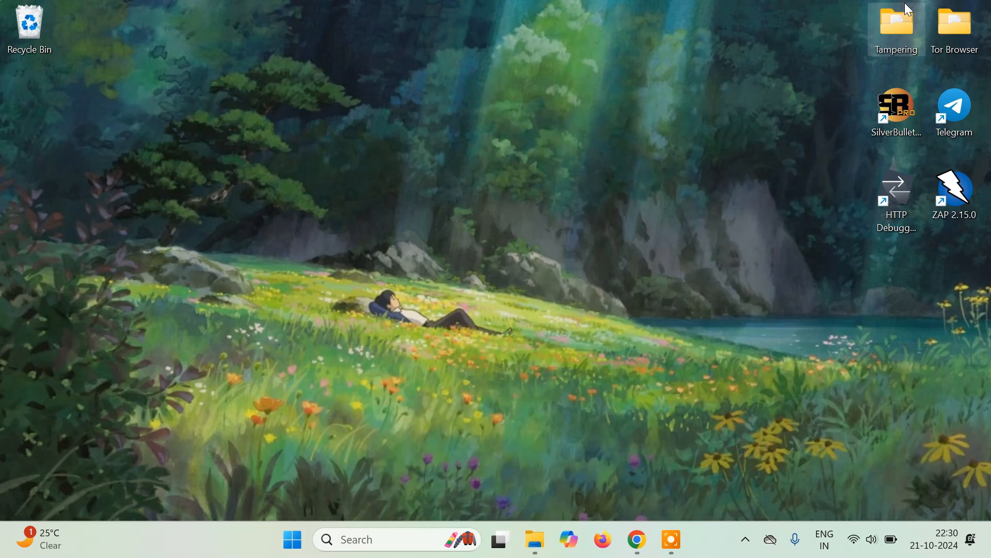
pyautogui.doubleClick(897, 186)
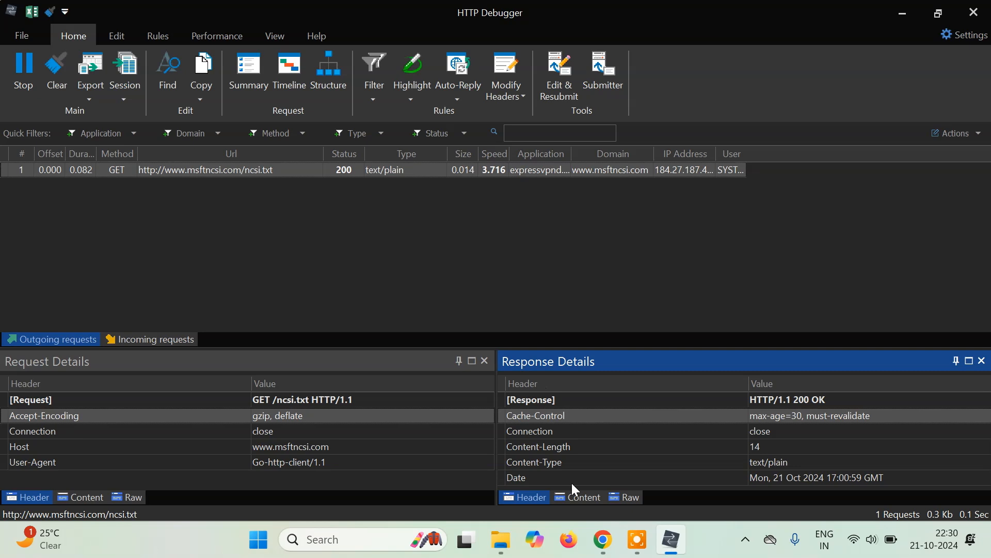
# Switch to Chrome, reload en.wikipedia.org and look down the Wikipedia main page.
pyautogui.click(603, 540)
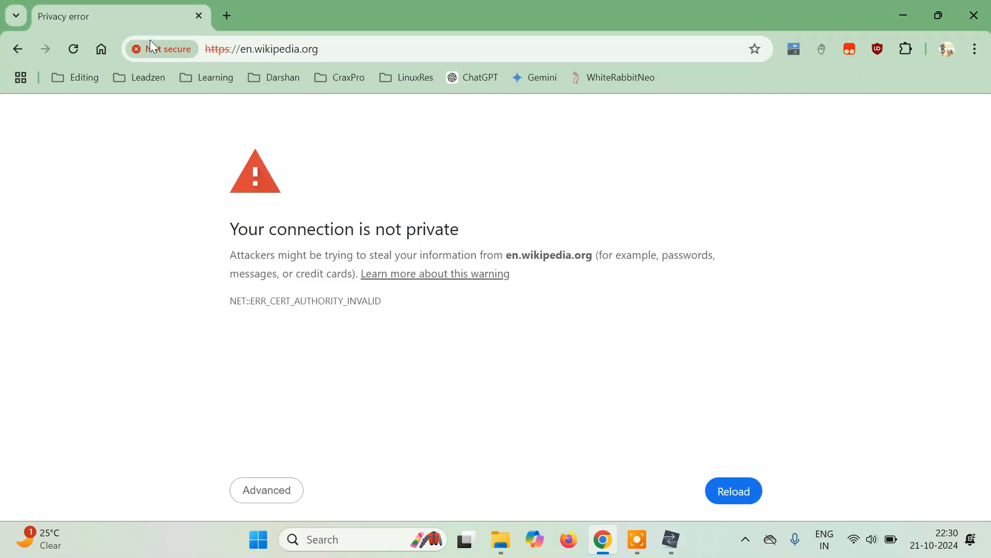
pyautogui.click(76, 51)
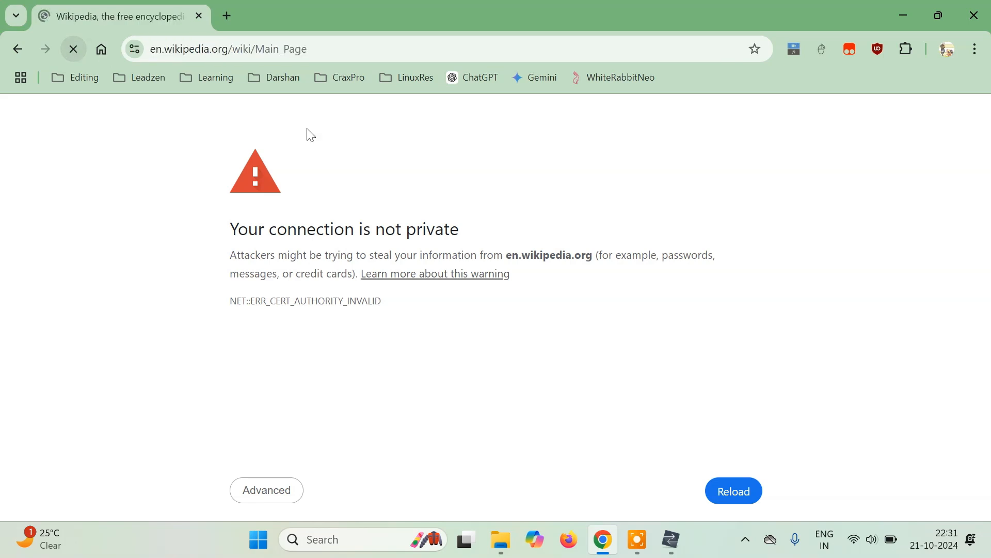
pyautogui.moveTo(988, 137); pyautogui.dragTo(988, 261)
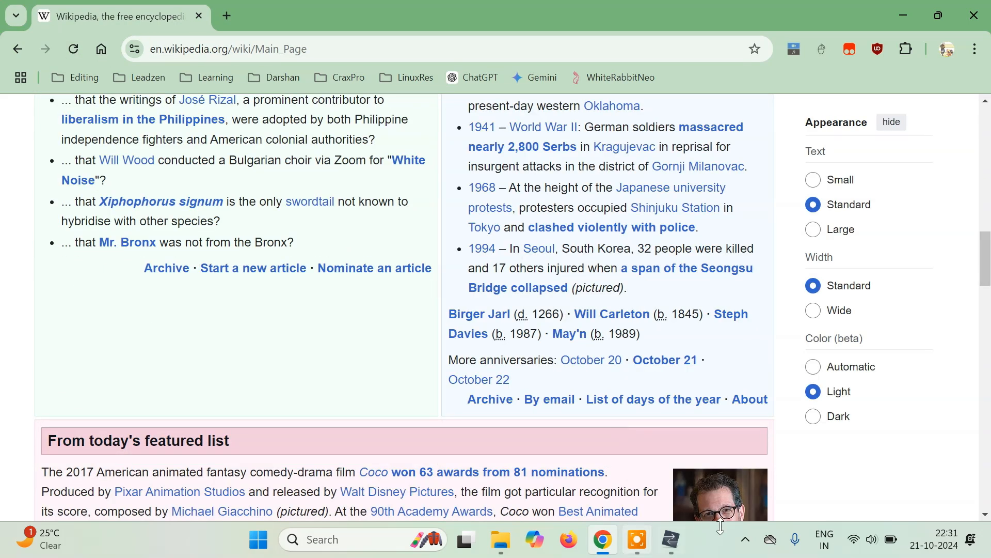
# Switch to HTTP Debugger and review the captured incoming and outgoing requests.
pyautogui.moveTo(671, 539); pyautogui.dragTo(637, 551)
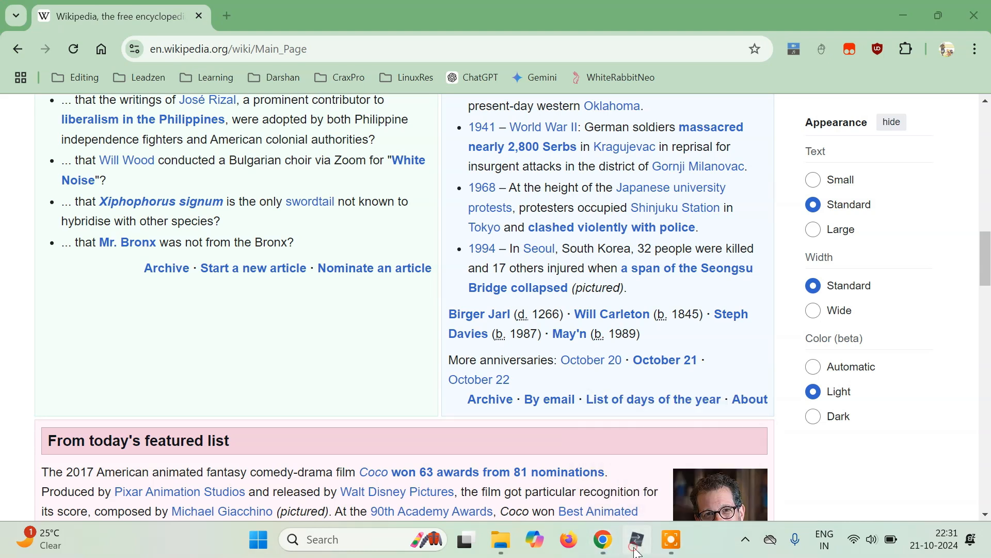
pyautogui.click(636, 547)
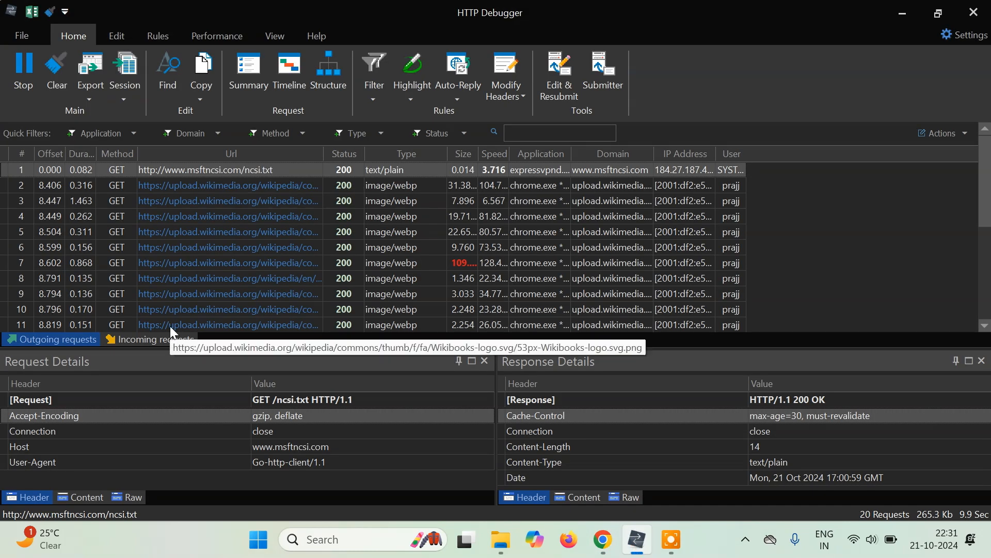
pyautogui.click(154, 340)
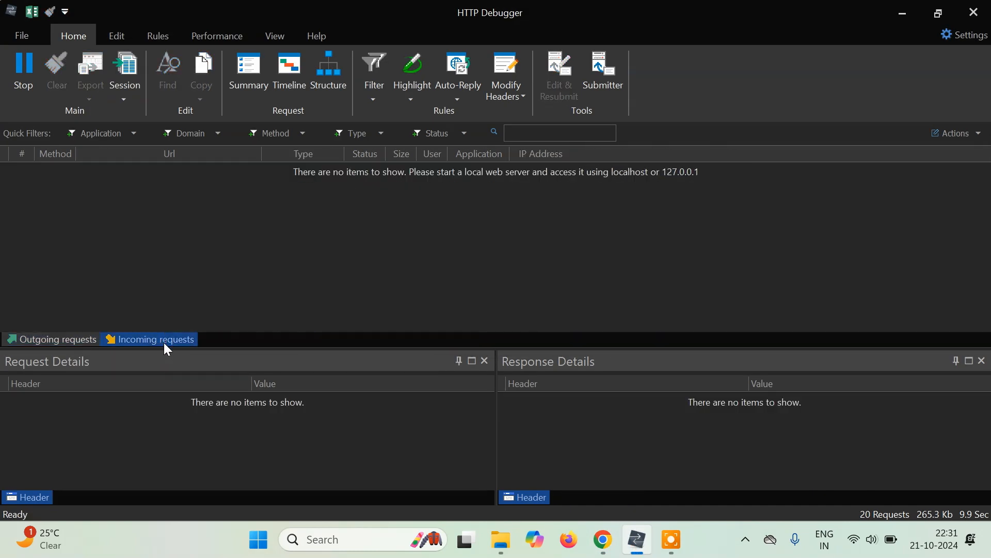
pyautogui.click(81, 340)
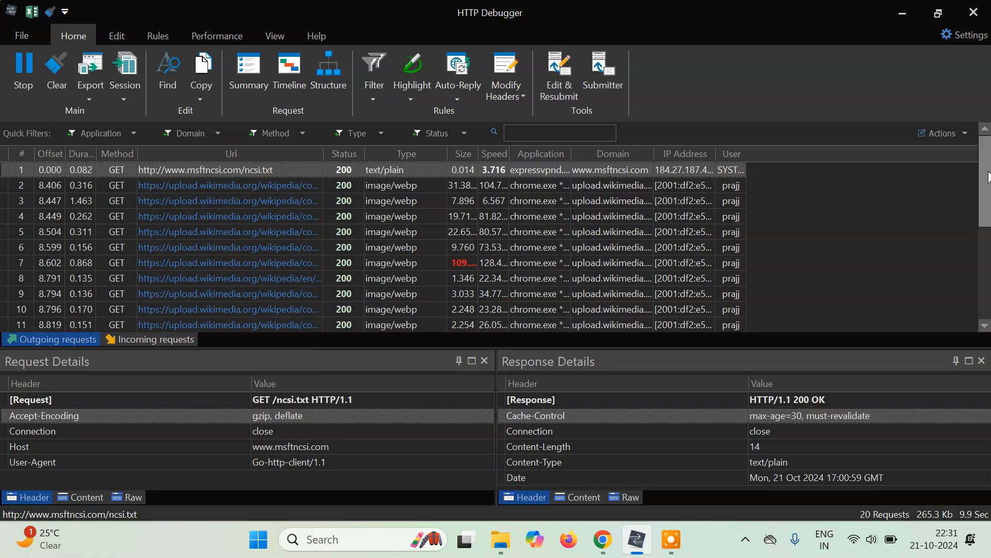
pyautogui.moveTo(988, 177)
pyautogui.mouseDown()
pyautogui.moveTo(988, 272)
pyautogui.moveTo(988, 170)
pyautogui.mouseUp()
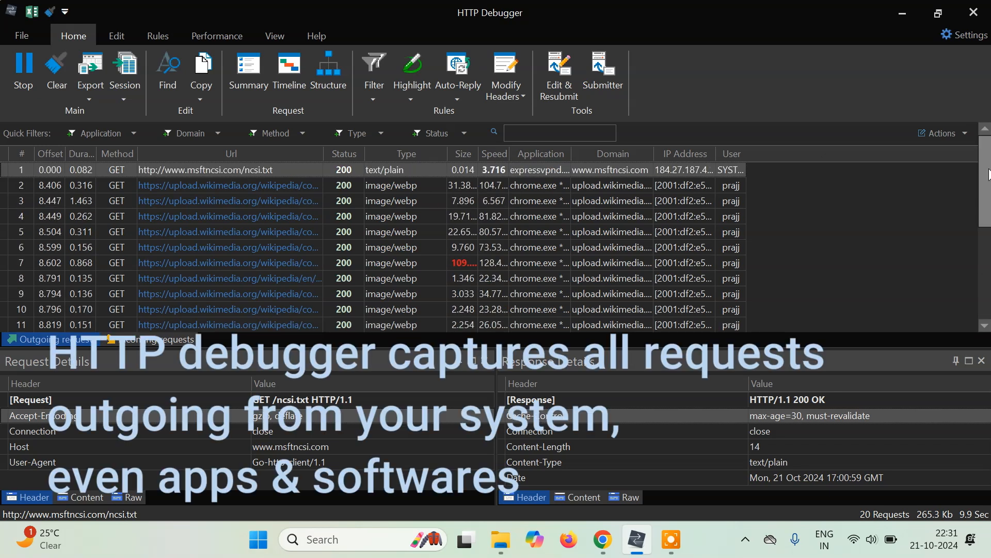
pyautogui.moveTo(988, 175); pyautogui.dragTo(987, 139)
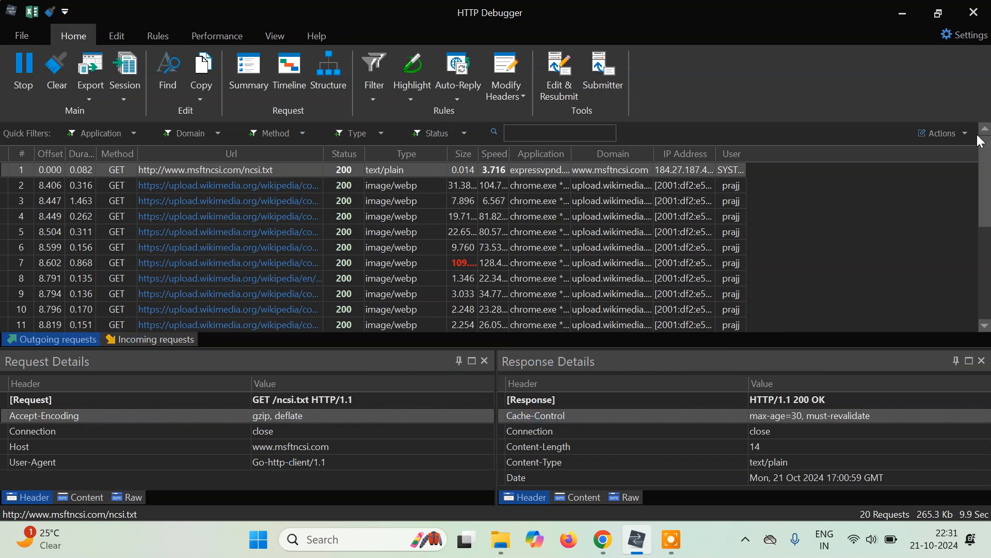
# Select the second outgoing request, to upload.wikimedia.org, and enlarge the request and response details panes to read its headers.
pyautogui.click(285, 188)
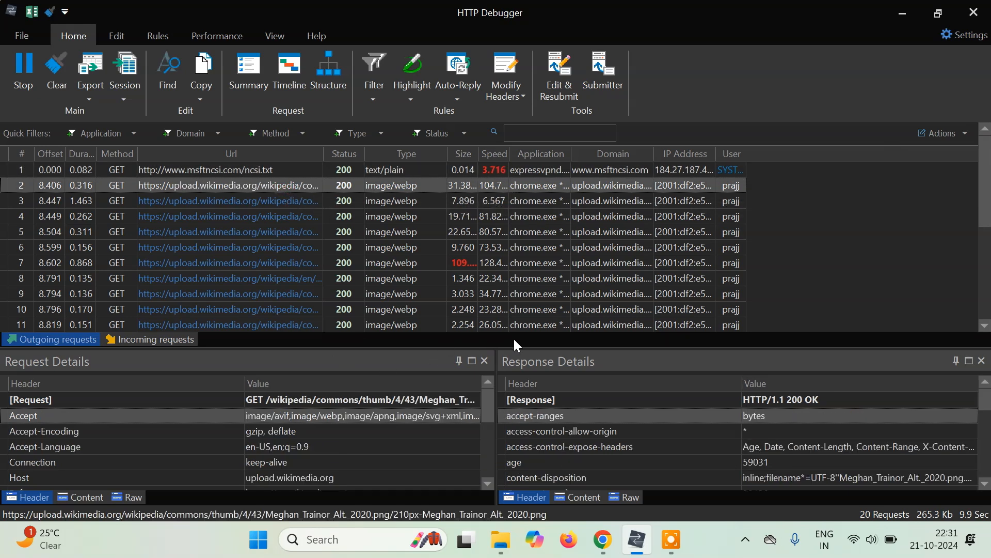
pyautogui.moveTo(512, 347); pyautogui.dragTo(507, 279)
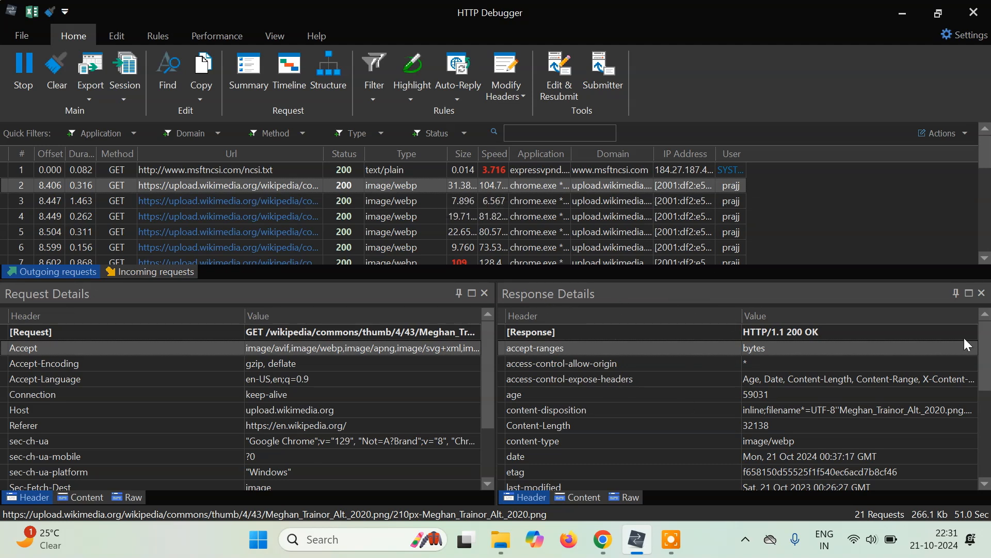
pyautogui.scroll(-3, 966, 341)
pyautogui.scroll(3, 967, 315)
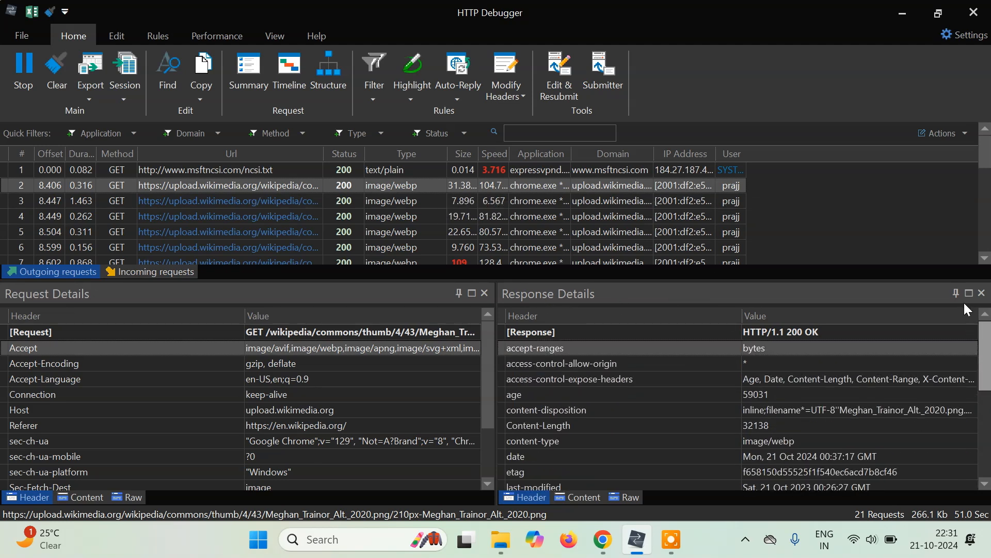
pyautogui.scroll(-2, 91, 441)
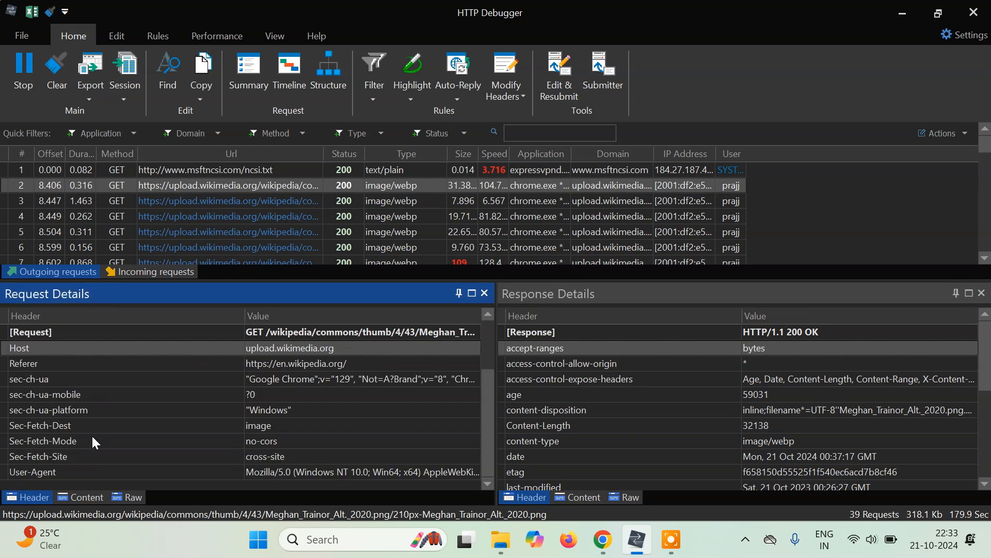
# Examine the selected request's content, header and raw views, ending on the raw text.
pyautogui.click(70, 497)
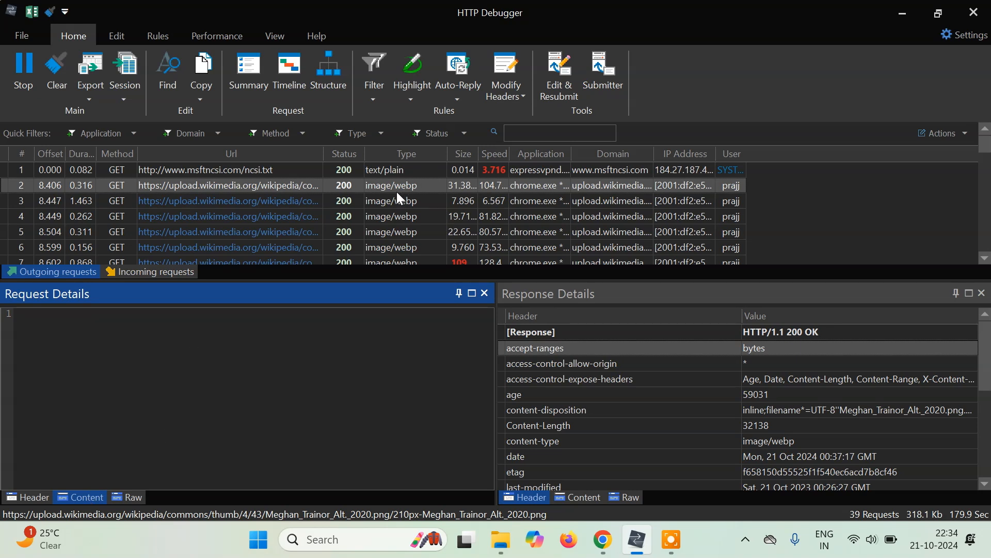
pyautogui.click(116, 501)
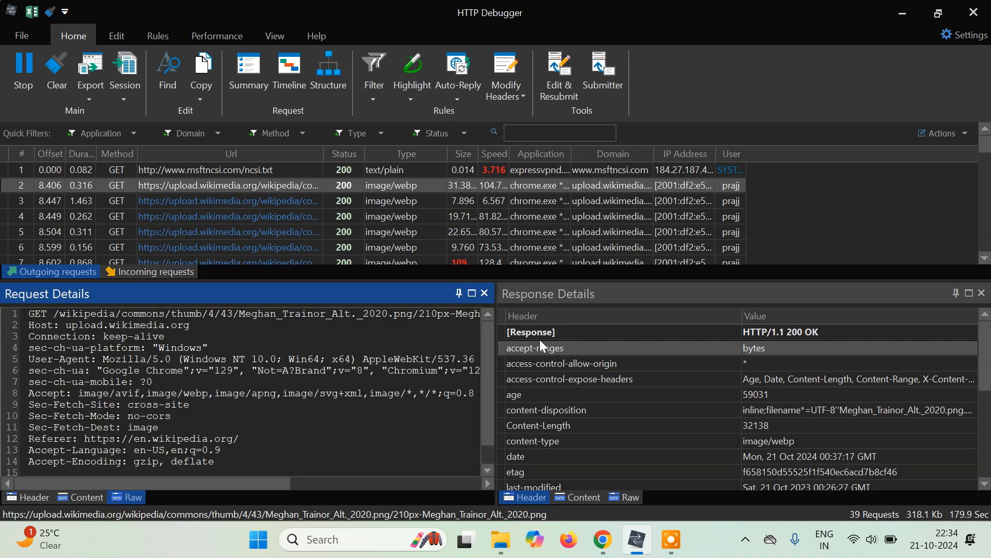
pyautogui.moveTo(486, 332); pyautogui.dragTo(489, 308)
pyautogui.click(14, 499)
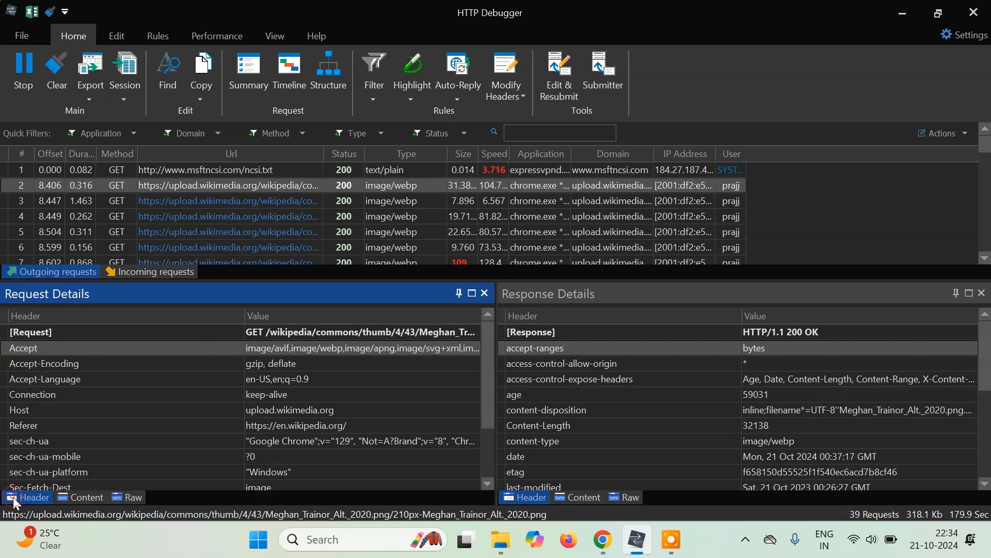
pyautogui.click(132, 498)
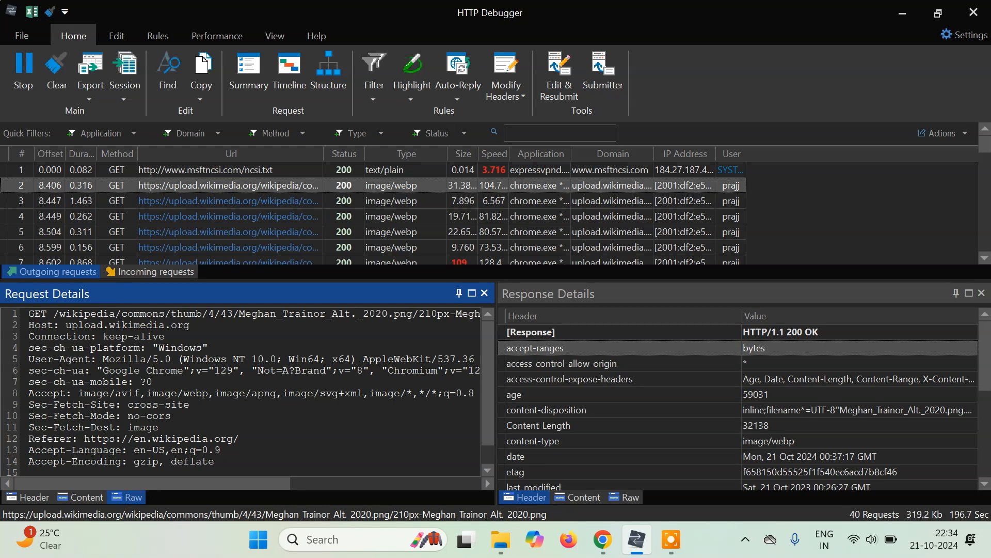
# Examine the further captured image requests and compare them with the pictures on the Wikipedia main page in Chrome.
pyautogui.moveTo(986, 133); pyautogui.dragTo(987, 177)
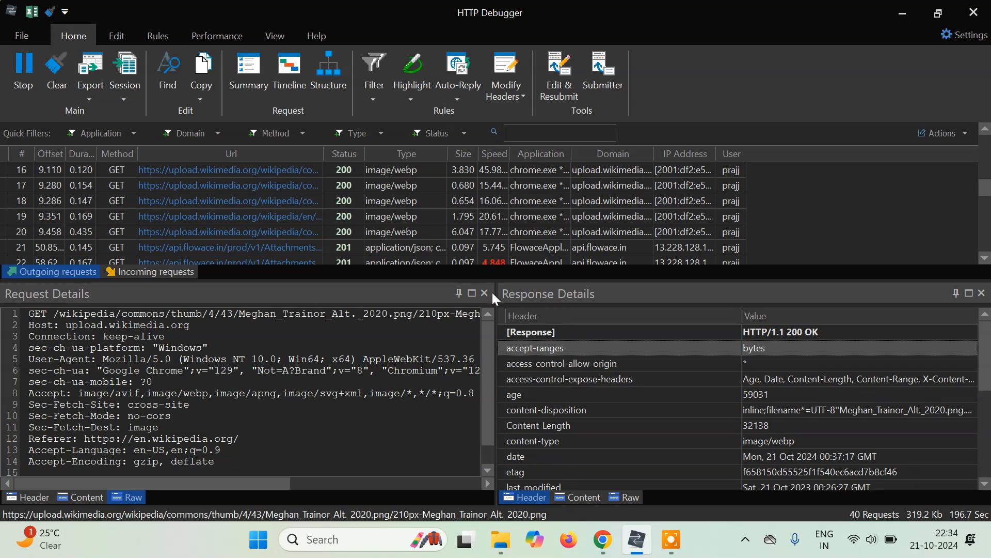
pyautogui.moveTo(988, 191); pyautogui.dragTo(988, 195)
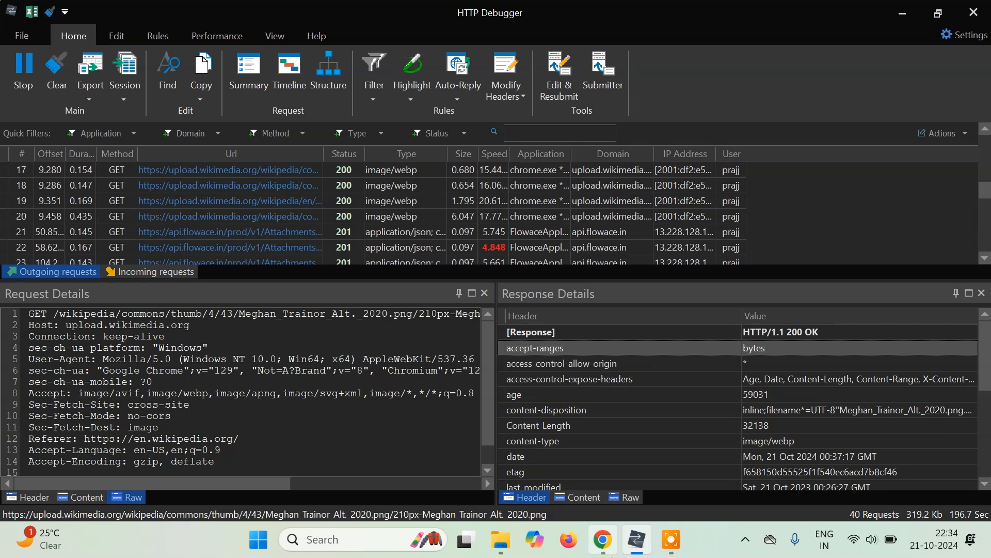
pyautogui.click(605, 541)
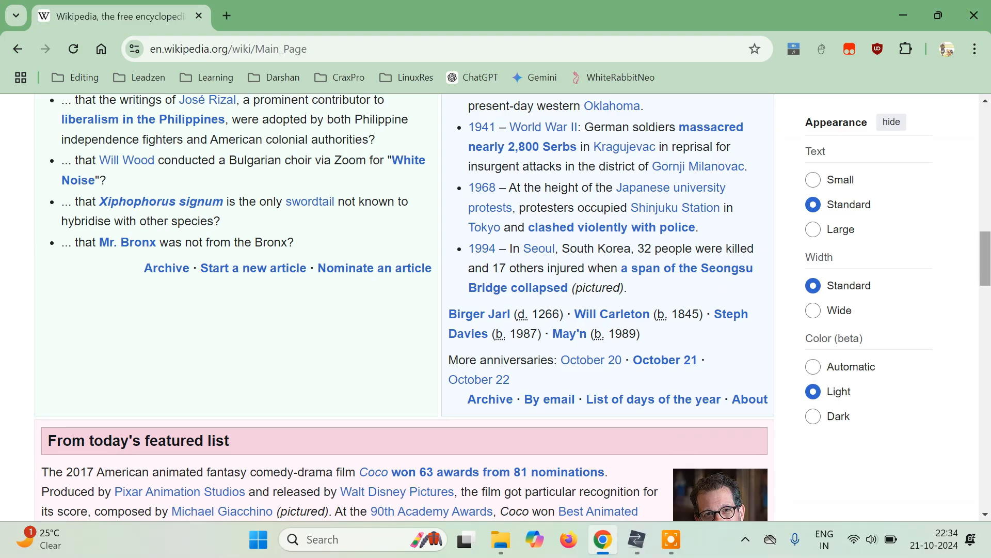
pyautogui.scroll(15, 125, 396)
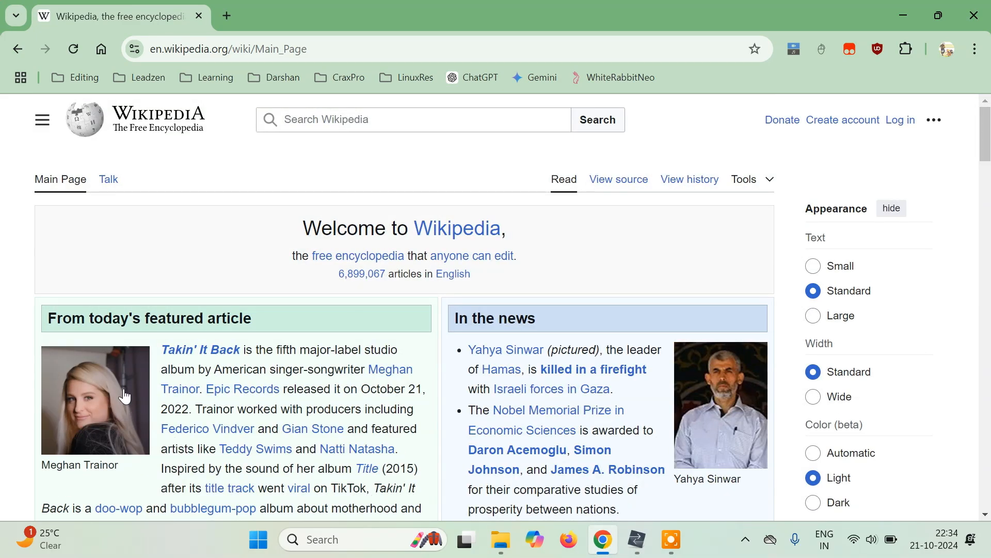
pyautogui.moveTo(989, 128); pyautogui.dragTo(989, 212)
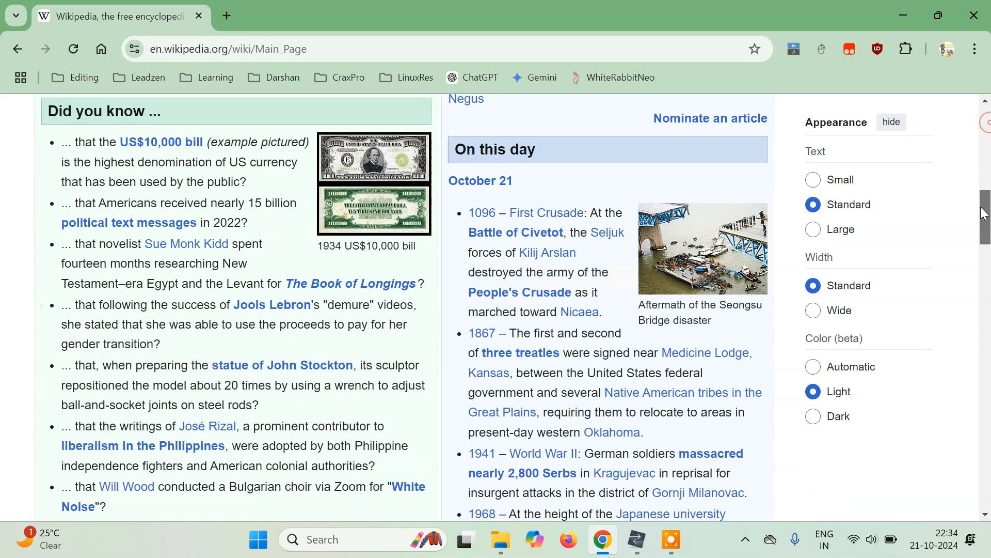
# Switch to HTTP Debugger, inspect the selected request's response content, and return to the Wikipedia page in Chrome.
pyautogui.click(638, 543)
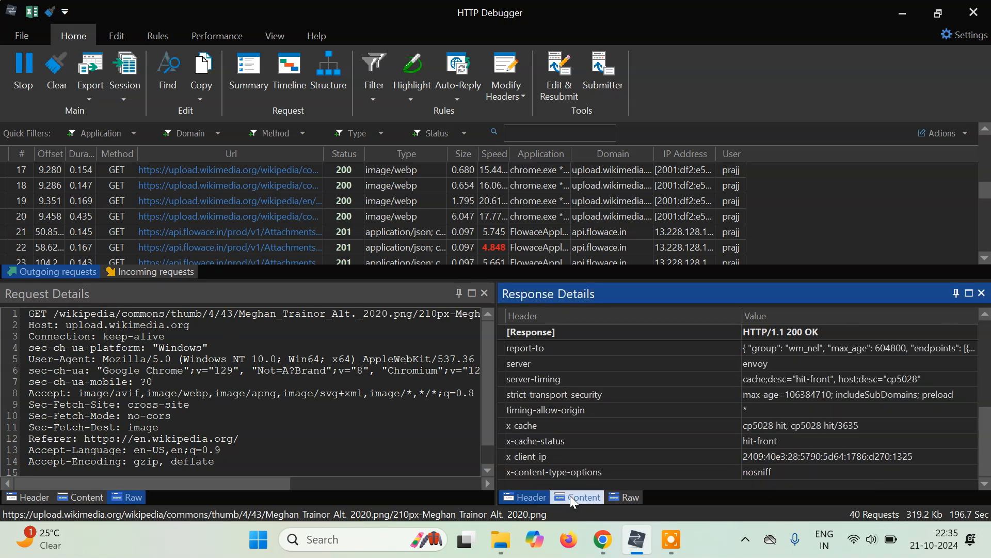
pyautogui.click(571, 497)
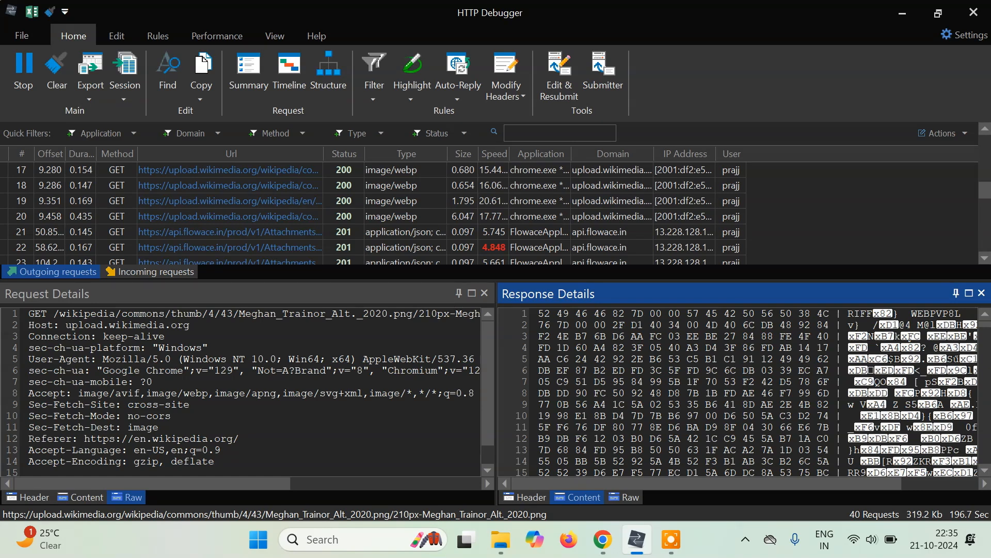
pyautogui.moveTo(986, 324)
pyautogui.mouseDown()
pyautogui.moveTo(989, 373)
pyautogui.moveTo(986, 318)
pyautogui.mouseUp()
pyautogui.click(602, 539)
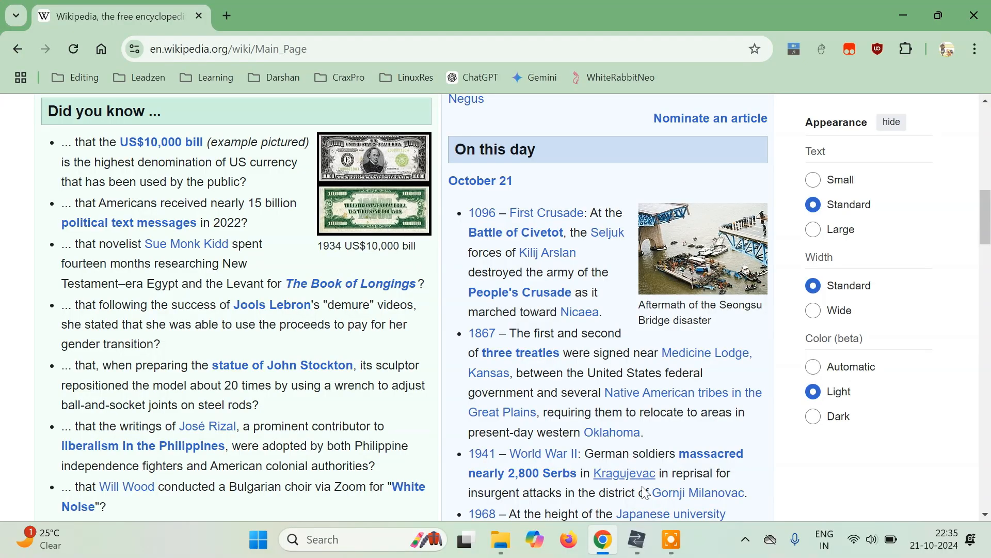
# Switch to HTTP Debugger and examine the selected image request's content and headers and its response's content and raw data.
pyautogui.click(638, 539)
pyautogui.click(632, 502)
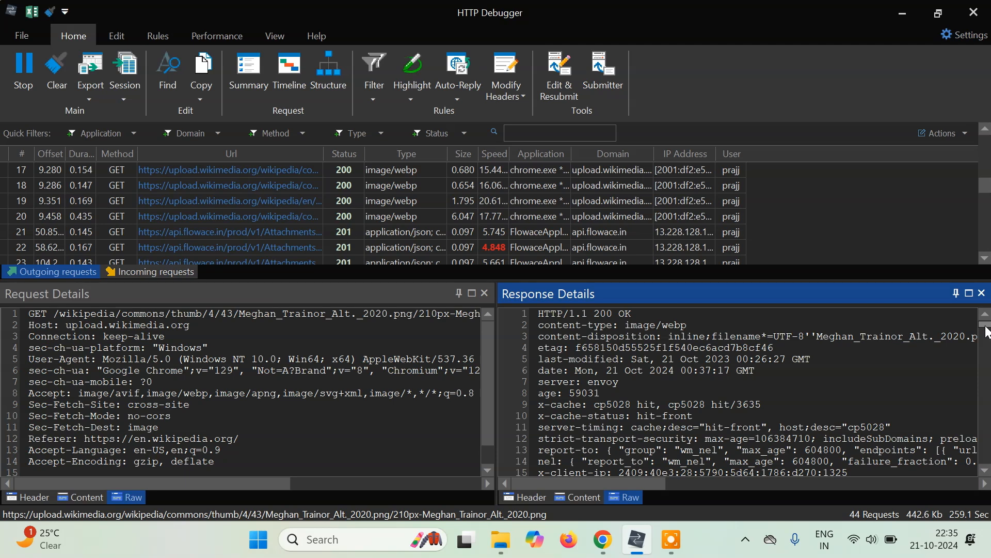
pyautogui.scroll(-5, 809, 400)
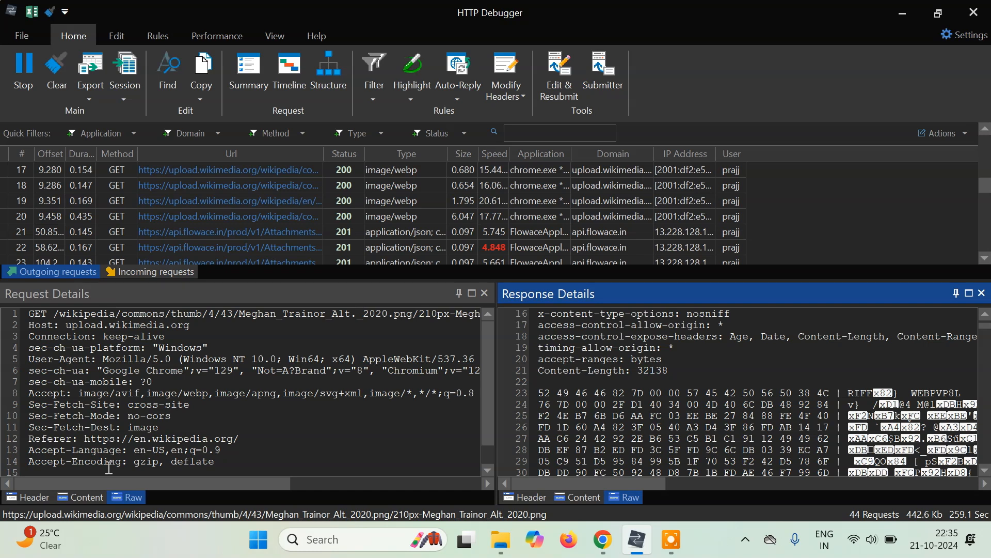
pyautogui.click(72, 496)
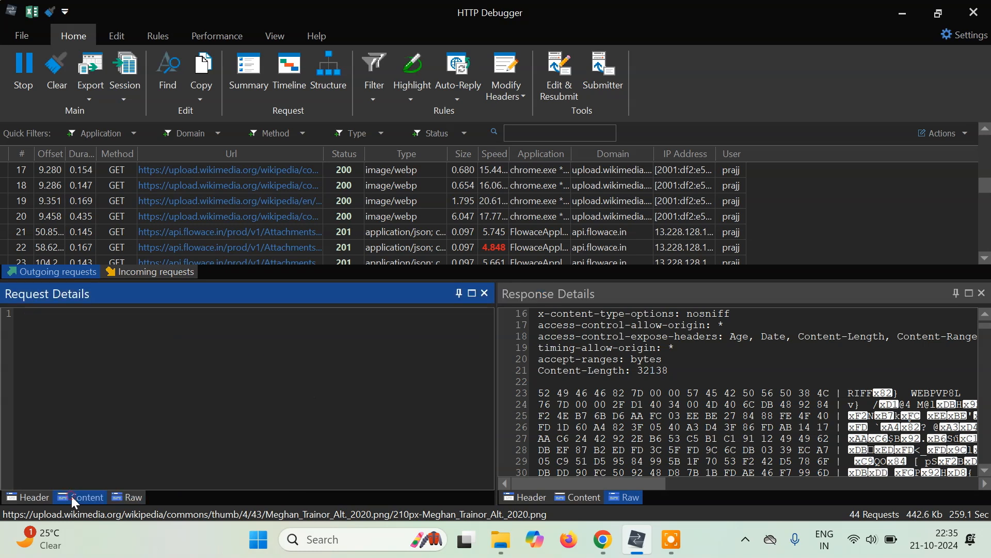
pyautogui.click(34, 499)
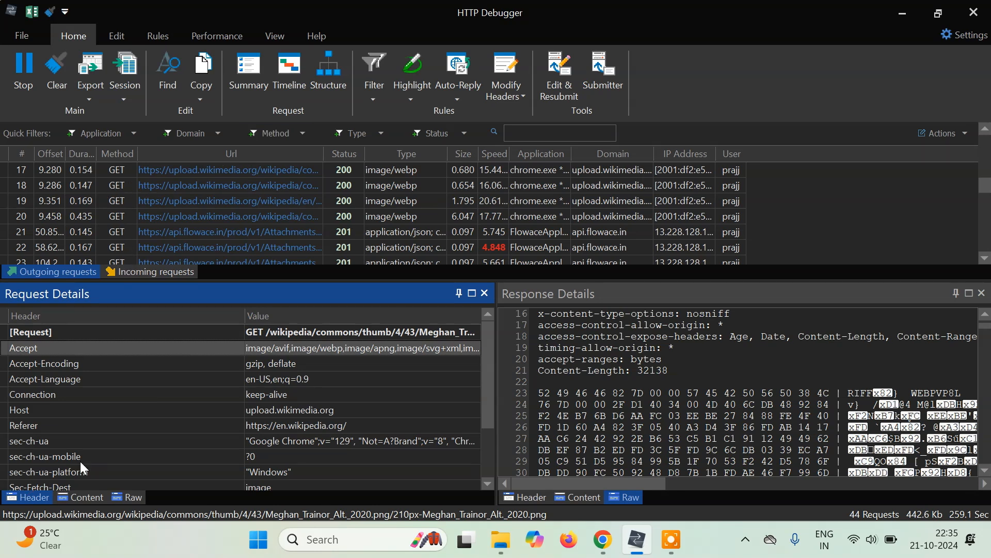
pyautogui.click(572, 499)
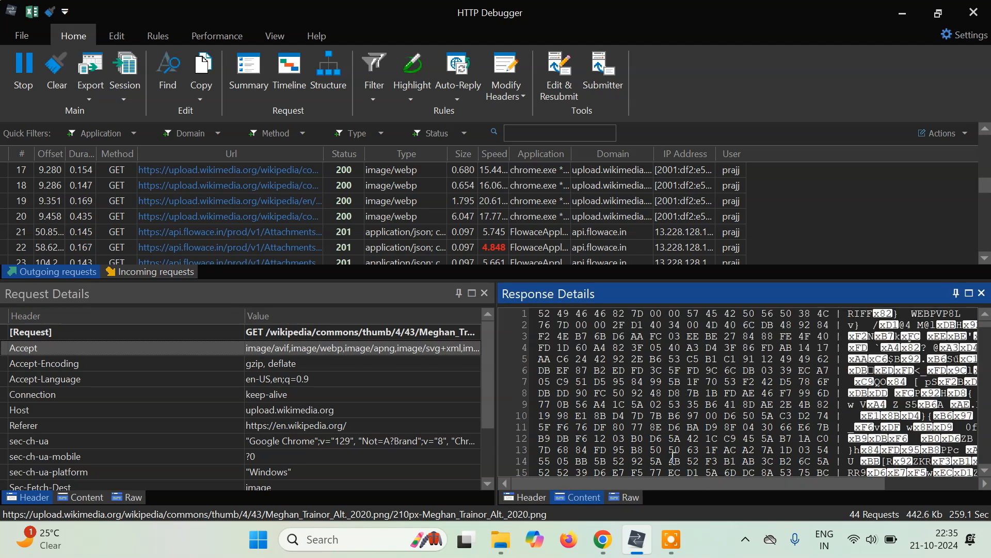
pyautogui.click(624, 498)
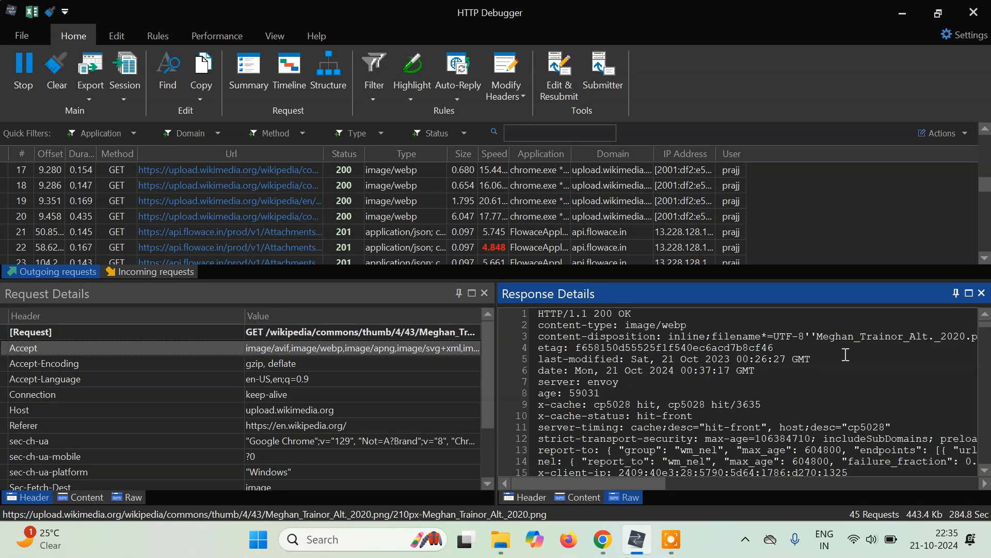
# Enlarge the captured request list and select the first GET request to api.flowace.in, for /prod/v1/Attachments/health.
pyautogui.moveTo(680, 280); pyautogui.dragTo(680, 319)
pyautogui.moveTo(989, 217); pyautogui.dragTo(988, 123)
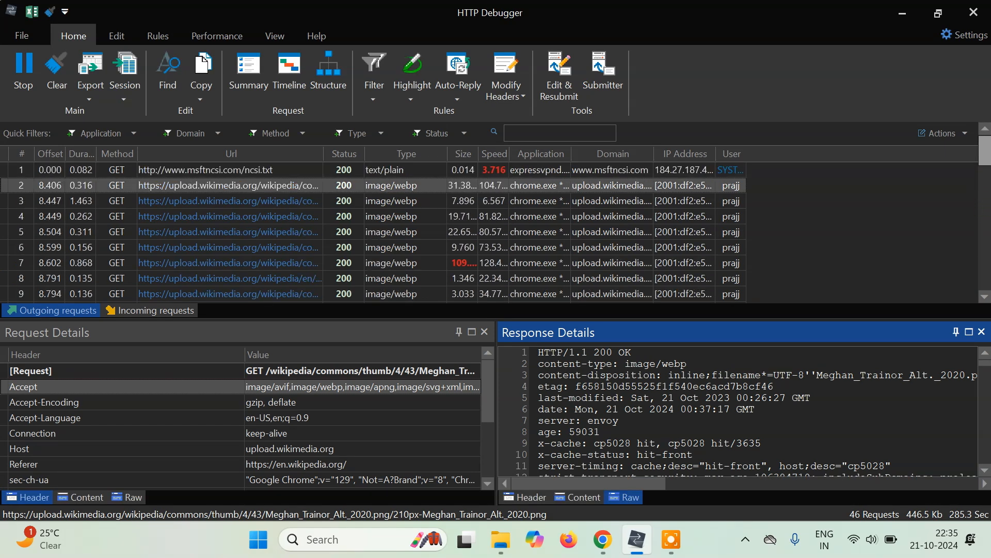
pyautogui.scroll(-4, 377, 232)
pyautogui.moveTo(987, 187); pyautogui.dragTo(987, 209)
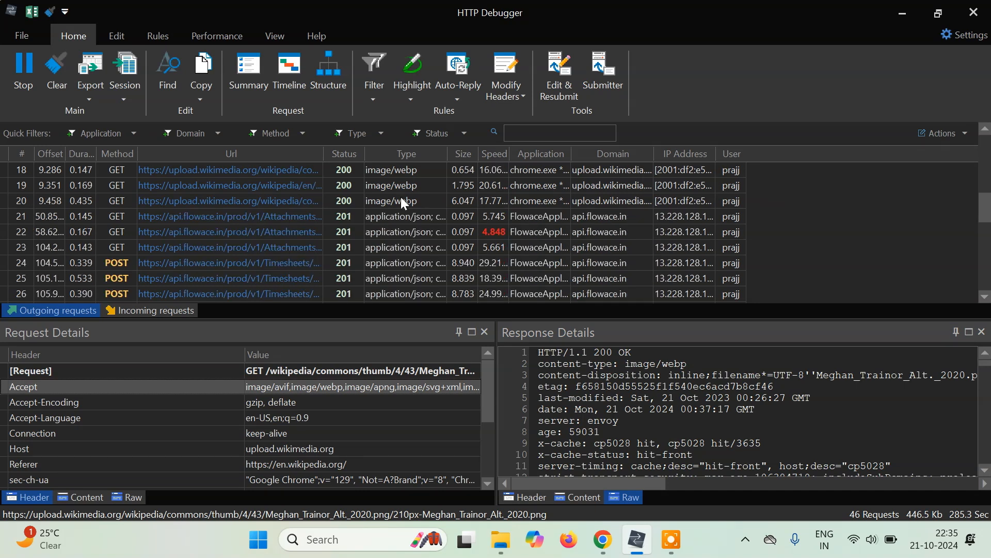
pyautogui.click(268, 215)
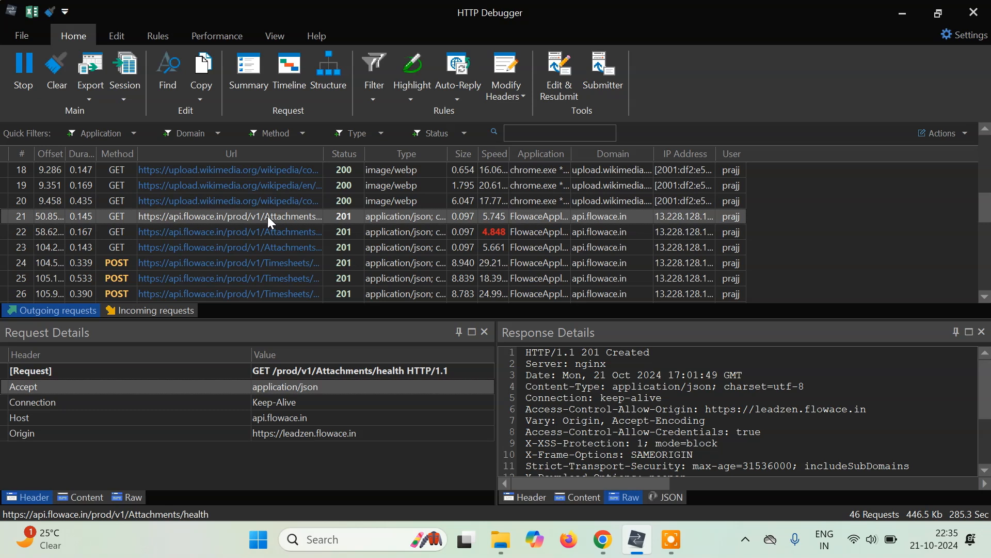
# Look at the Wikipedia page in Chrome, return to HTTP Debugger, and check the selected request's application against the hidden system tray icons.
pyautogui.click(603, 540)
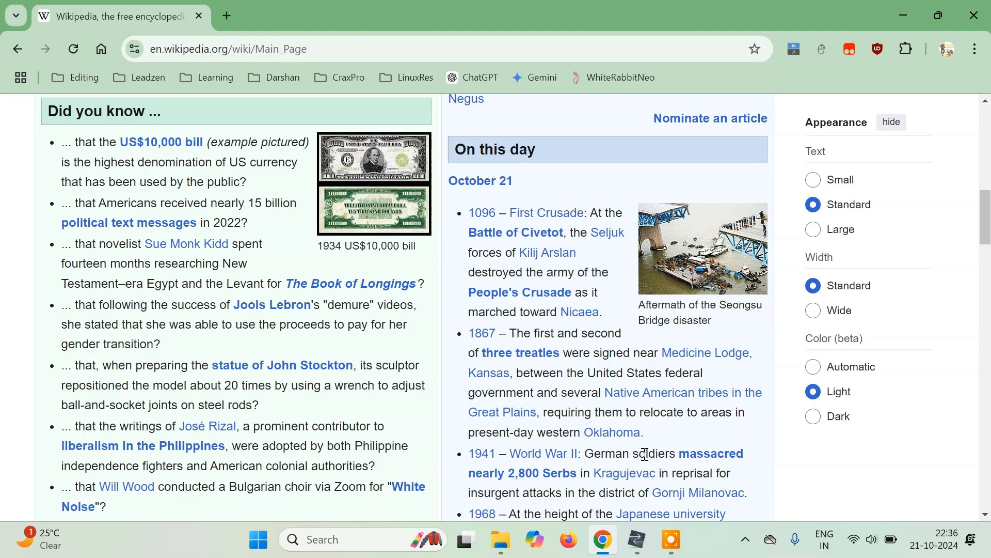
pyautogui.click(628, 553)
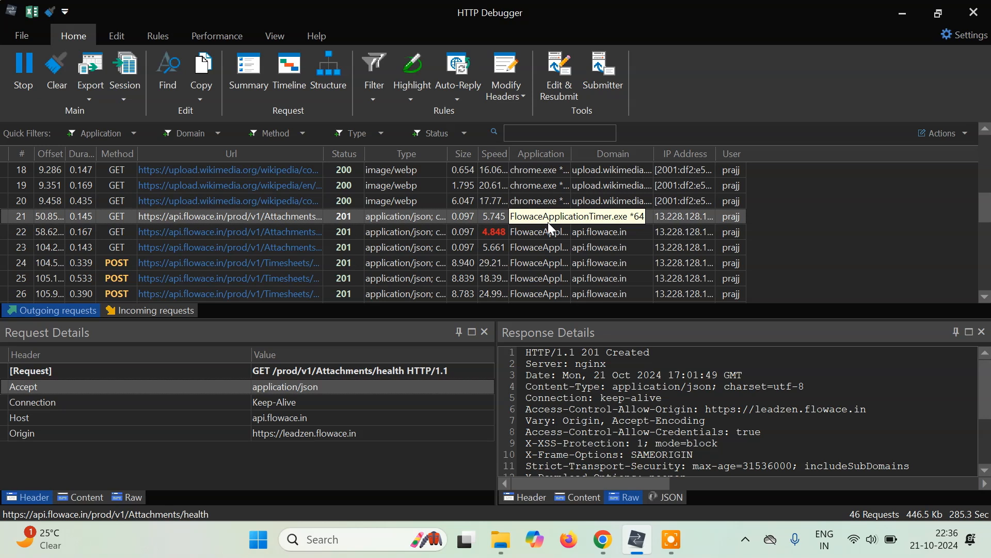
pyautogui.click(746, 541)
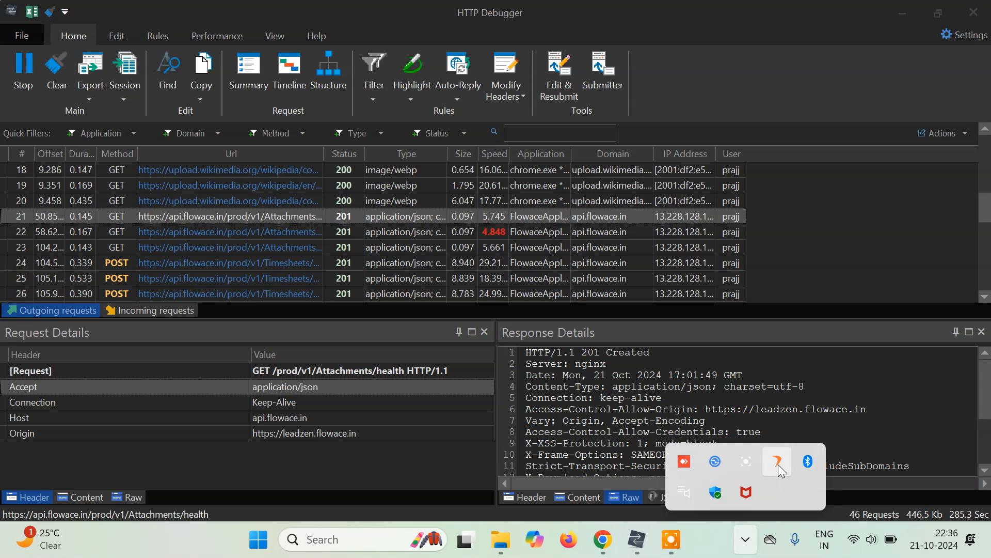
pyautogui.click(607, 214)
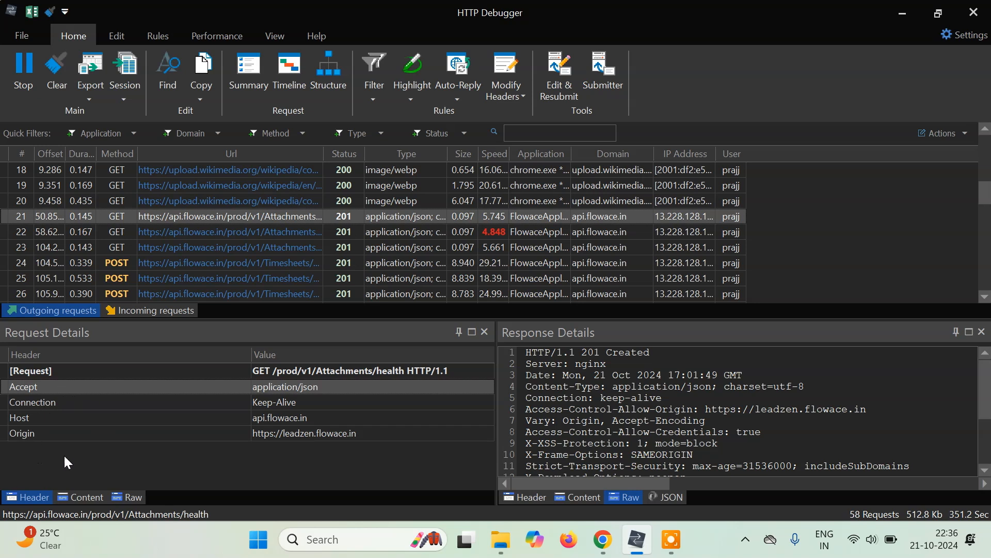
# Examine the content and raw text of the Attachments/health request, highlighting its raw header lines.
pyautogui.click(87, 496)
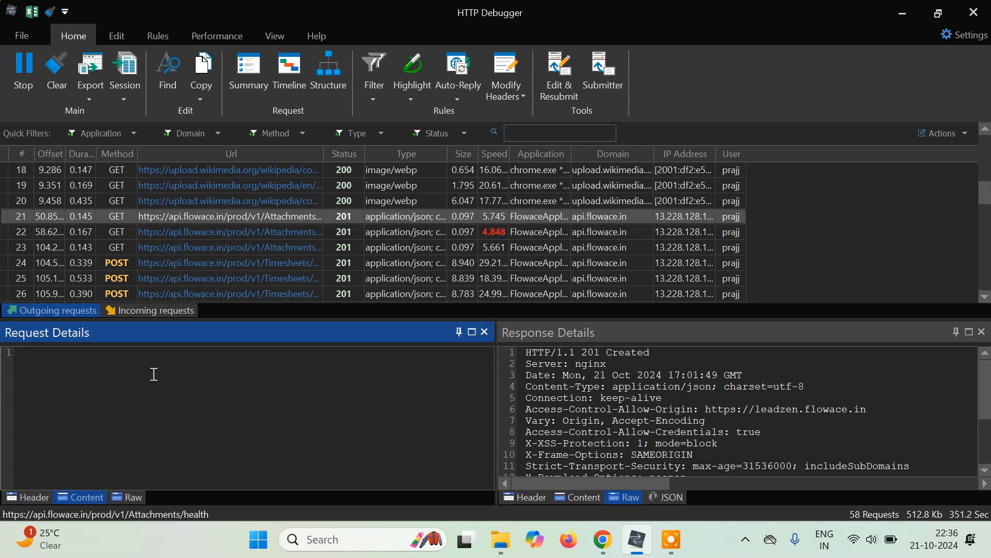
pyautogui.click(138, 497)
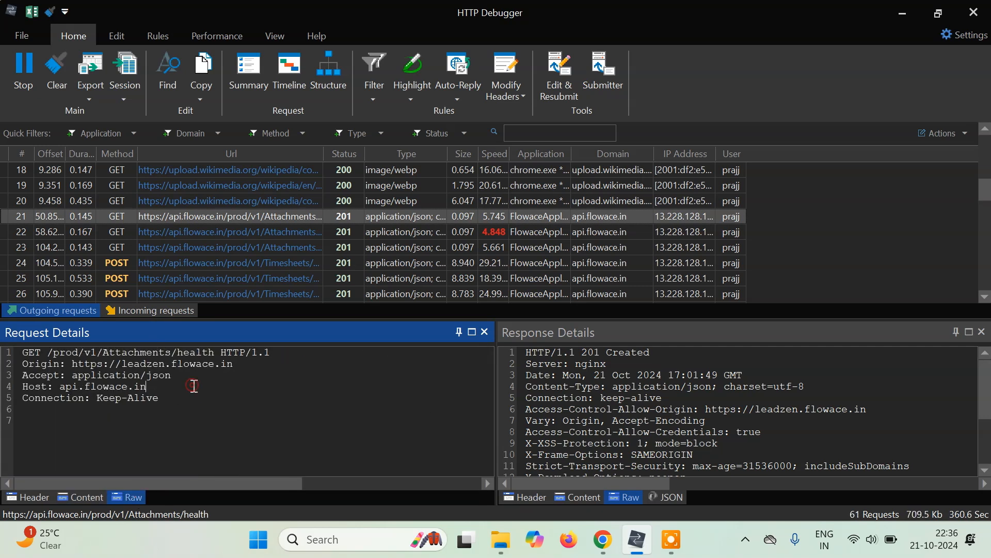
pyautogui.moveTo(184, 401); pyautogui.dragTo(23, 348)
pyautogui.click(478, 408)
pyautogui.click(292, 217)
# Examine the full list of response headers for the Attachments/health request.
pyautogui.click(520, 500)
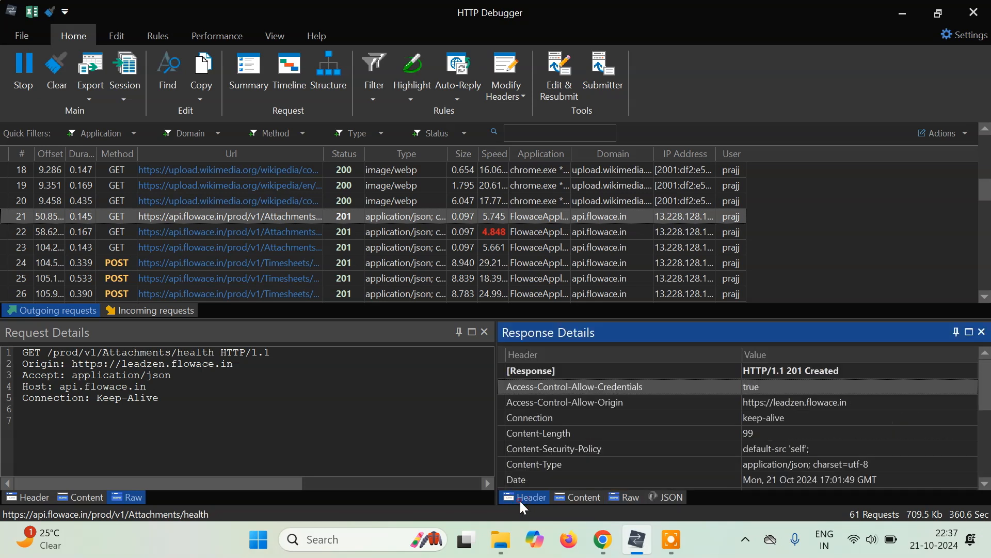
pyautogui.moveTo(987, 362)
pyautogui.mouseDown()
pyautogui.moveTo(987, 372)
pyautogui.moveTo(989, 358)
pyautogui.mouseUp()
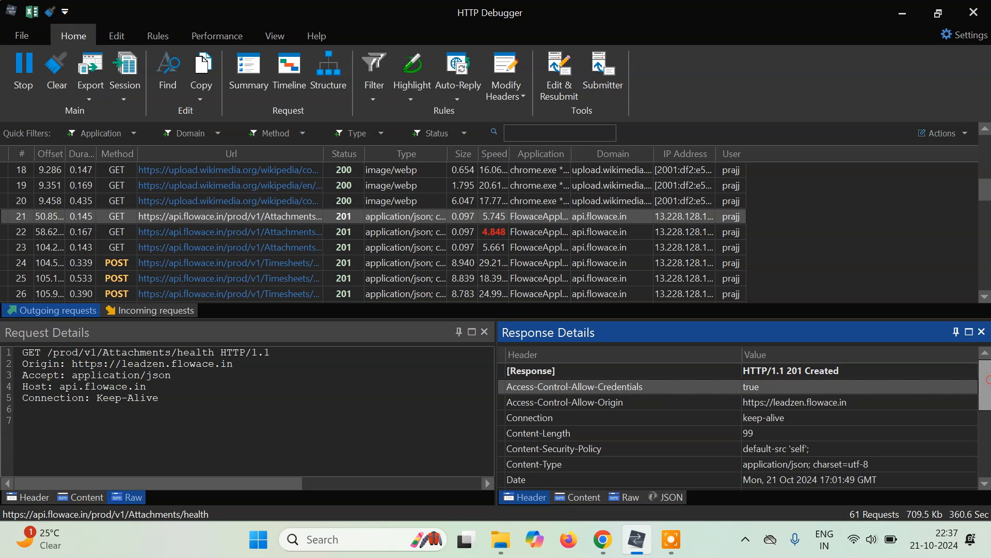
pyautogui.scroll(-1, 826, 387)
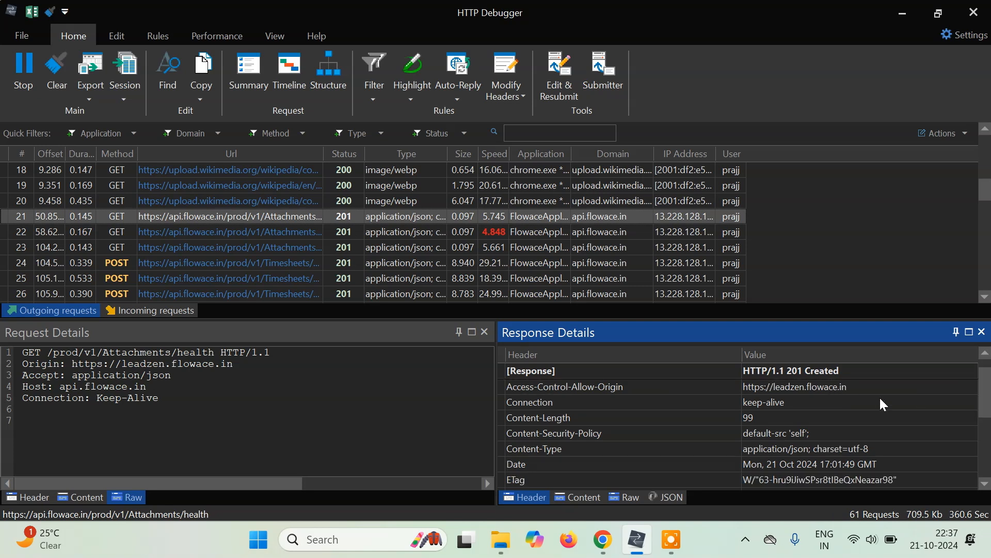
pyautogui.moveTo(989, 397); pyautogui.dragTo(989, 466)
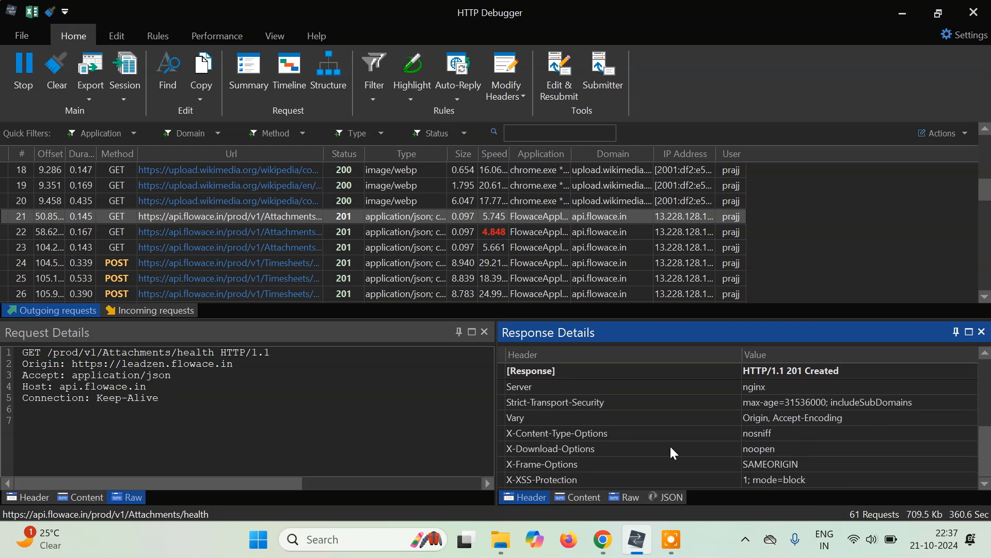
# Examine the Attachments/health response as formatted content, raw text and JSON name-value pairs.
pyautogui.click(588, 500)
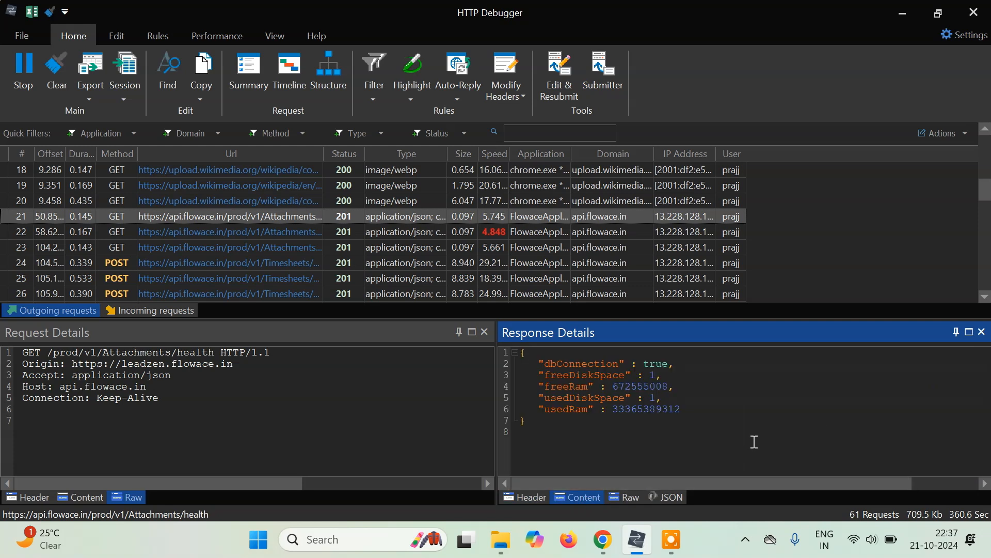
pyautogui.moveTo(522, 356); pyautogui.dragTo(535, 436)
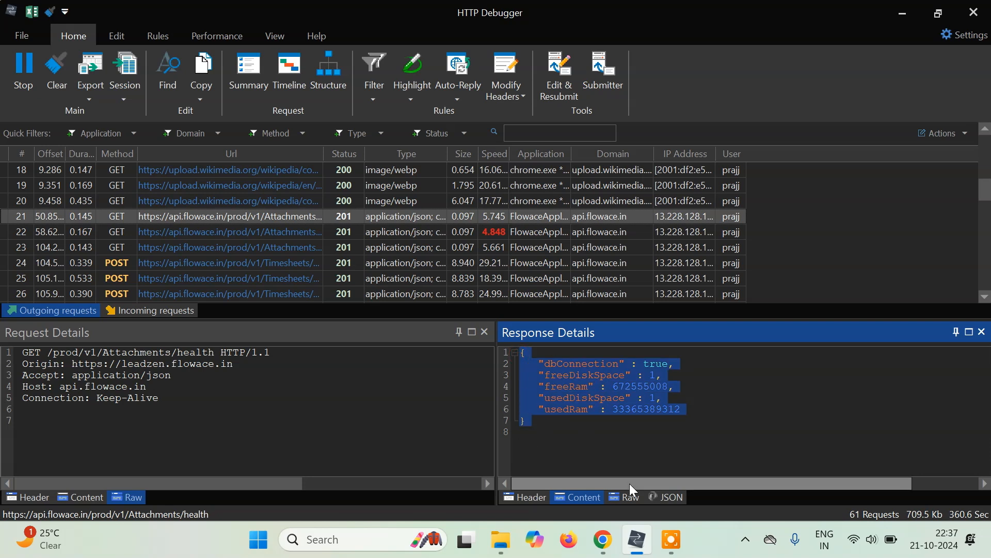
pyautogui.click(630, 501)
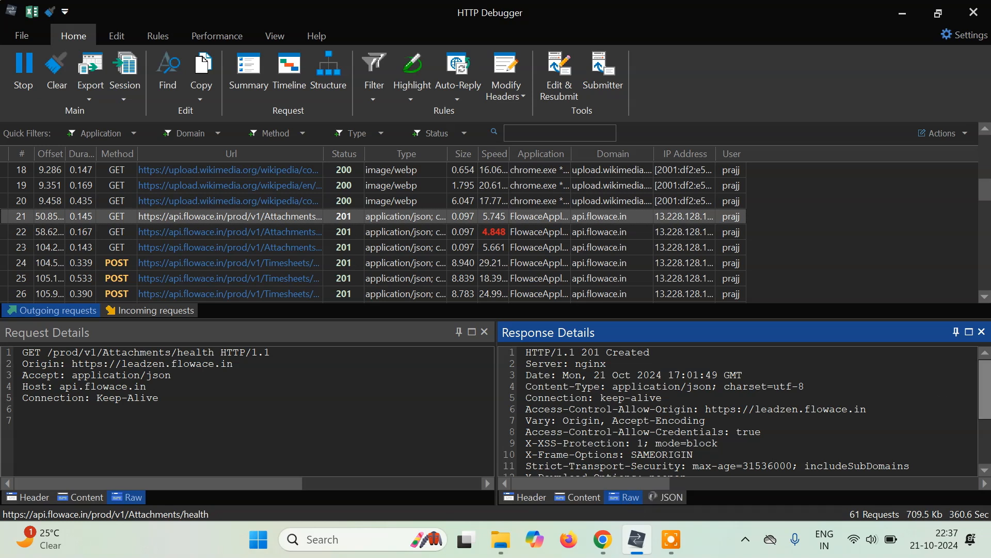
pyautogui.scroll(-3, 984, 390)
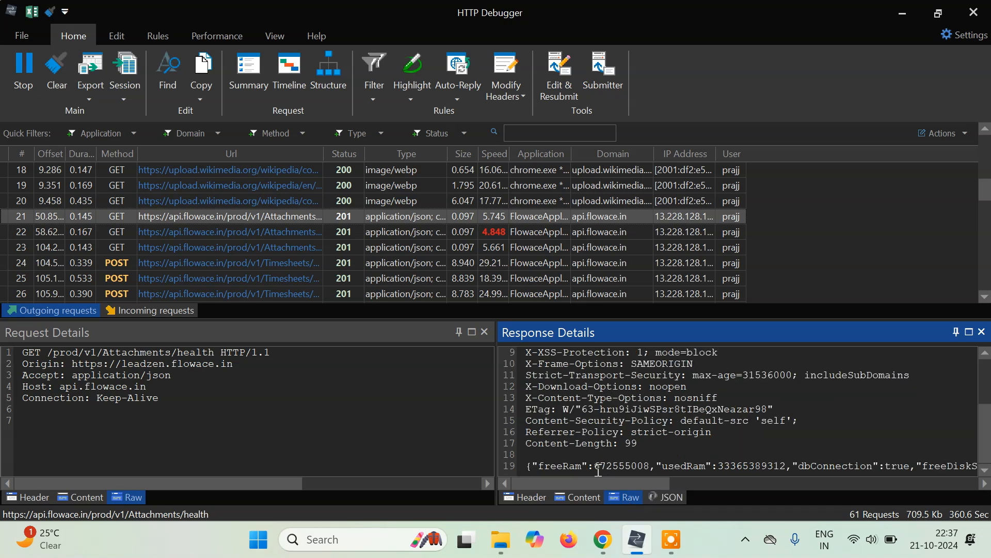
pyautogui.click(673, 496)
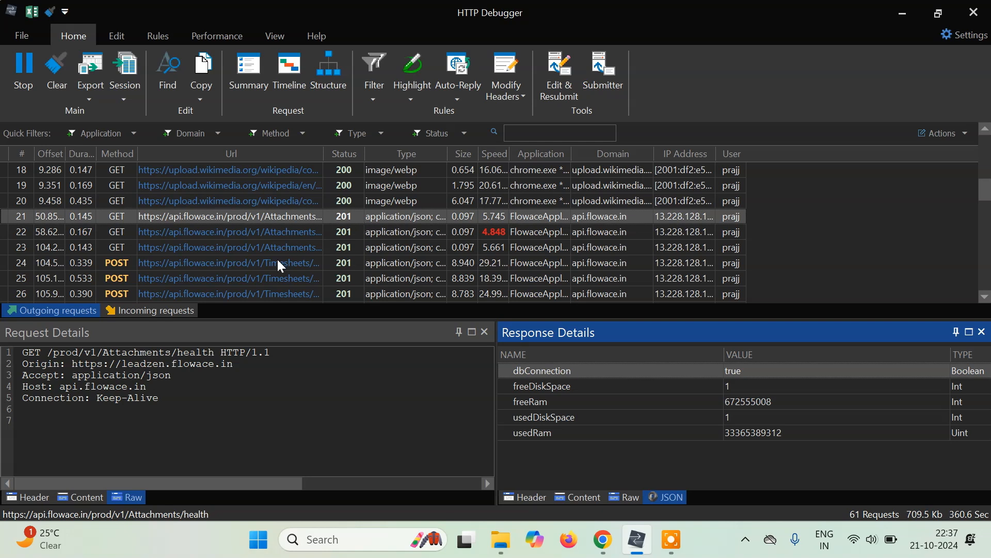
# Select the first POST request to /prod/v1/Timesheets/submit and examine the method, path and HTTP version in its raw request line.
pyautogui.click(198, 264)
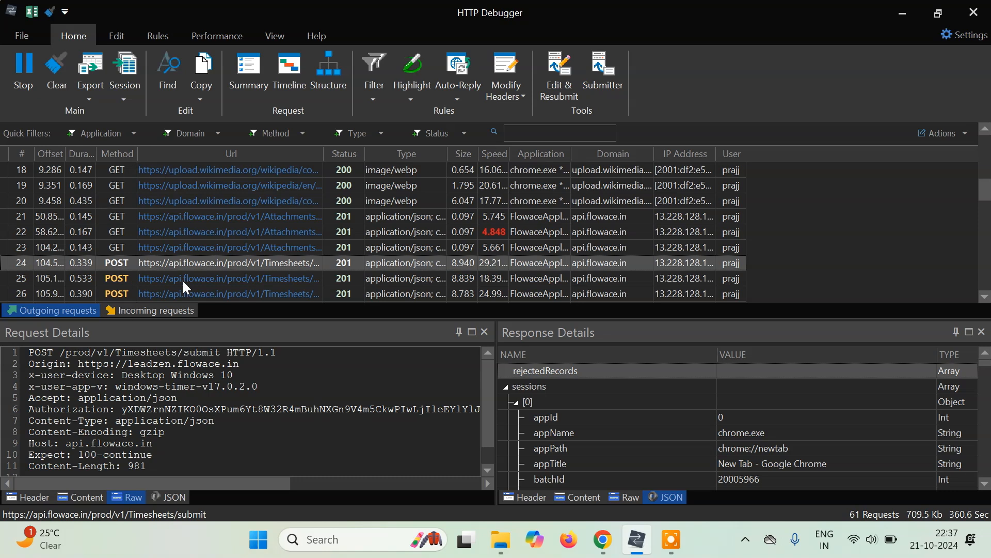
pyautogui.moveTo(494, 380); pyautogui.dragTo(485, 351)
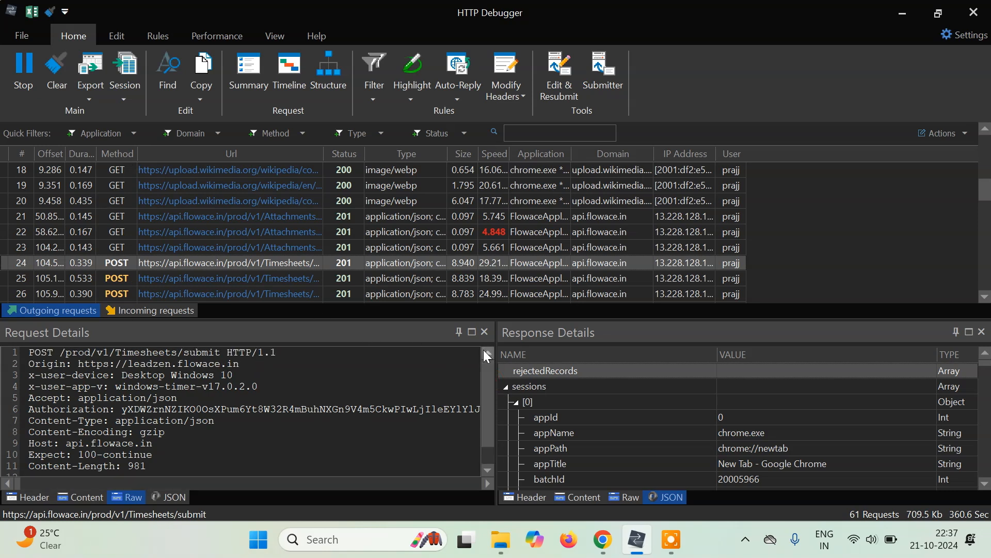
pyautogui.doubleClick(52, 353)
pyautogui.moveTo(216, 353); pyautogui.dragTo(74, 354)
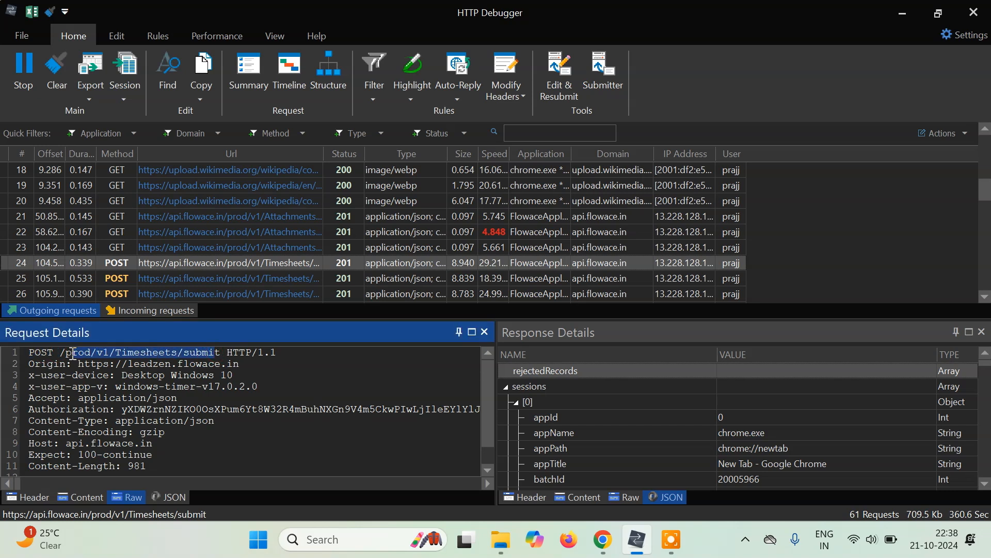
pyautogui.moveTo(292, 353); pyautogui.dragTo(231, 356)
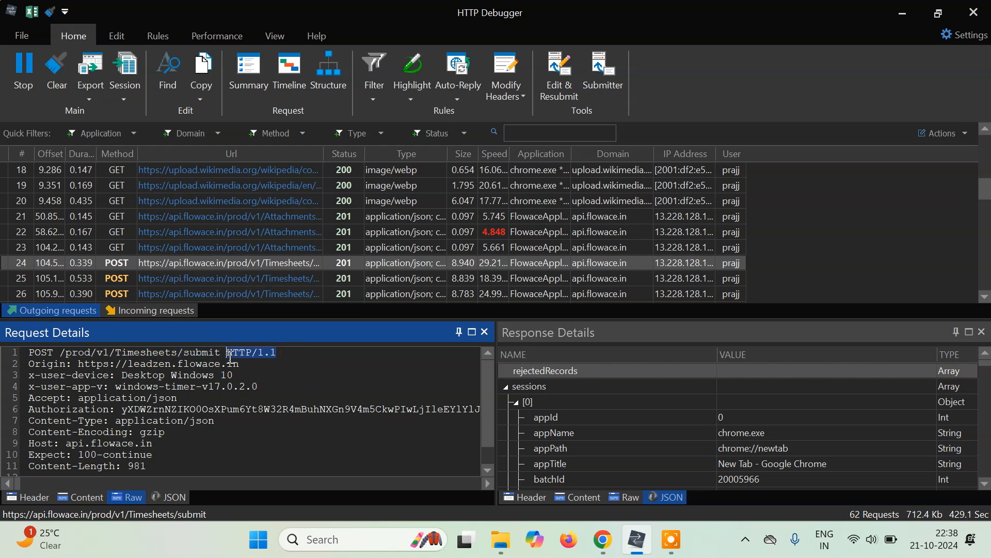
pyautogui.click(276, 356)
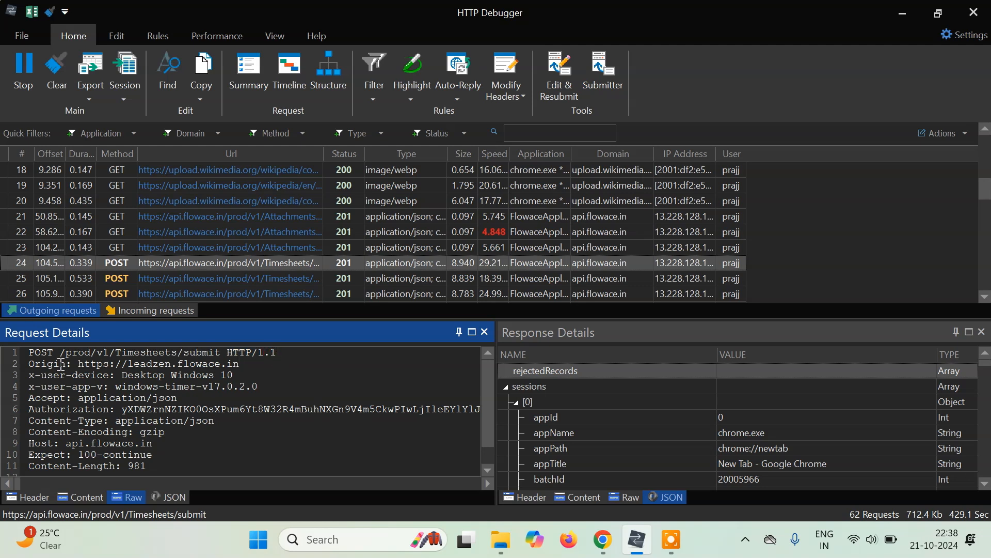
# Highlight the Origin, x-user-device, Accept and Authorization values in turn in the raw Timesheets/submit request to examine them.
pyautogui.moveTo(79, 365); pyautogui.dragTo(241, 367)
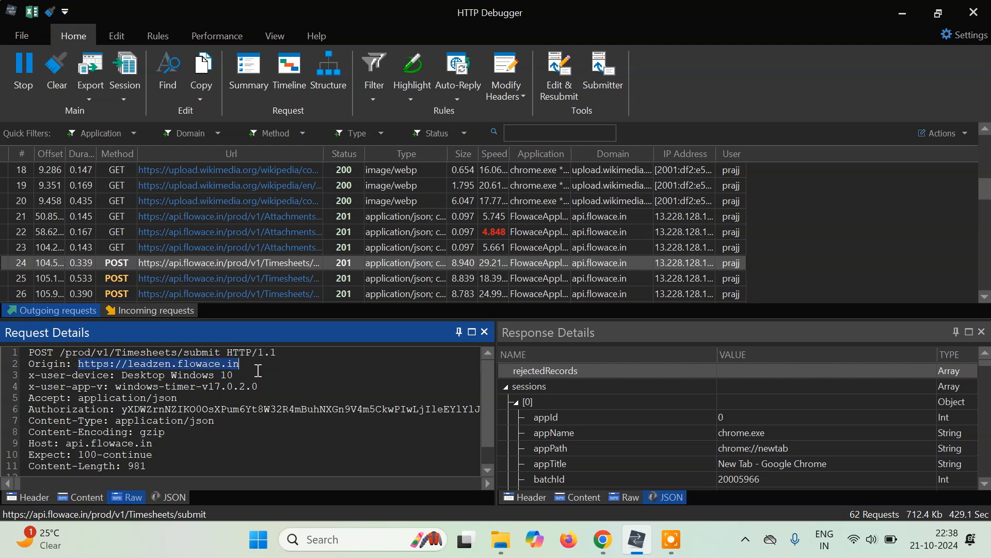
pyautogui.click(100, 384)
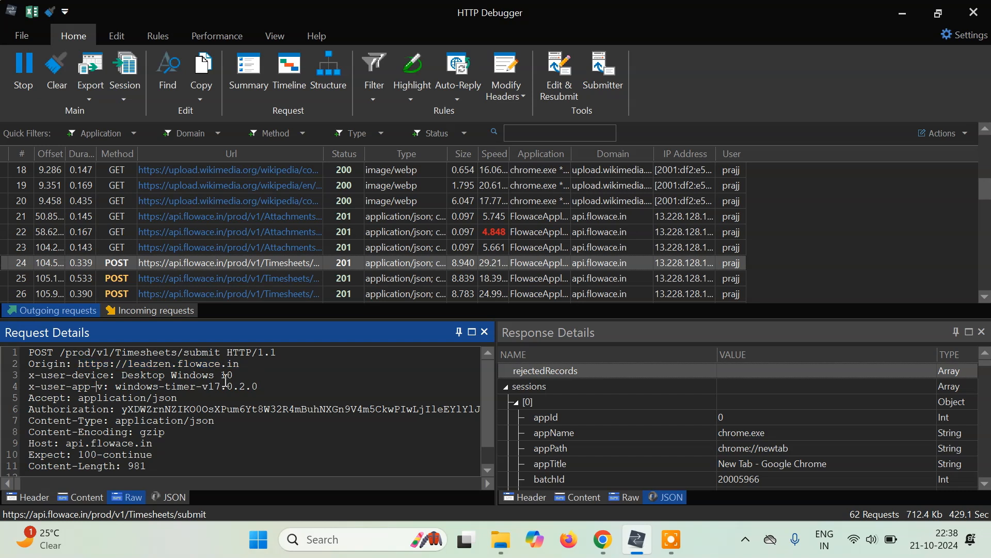
pyautogui.moveTo(226, 380); pyautogui.dragTo(141, 377)
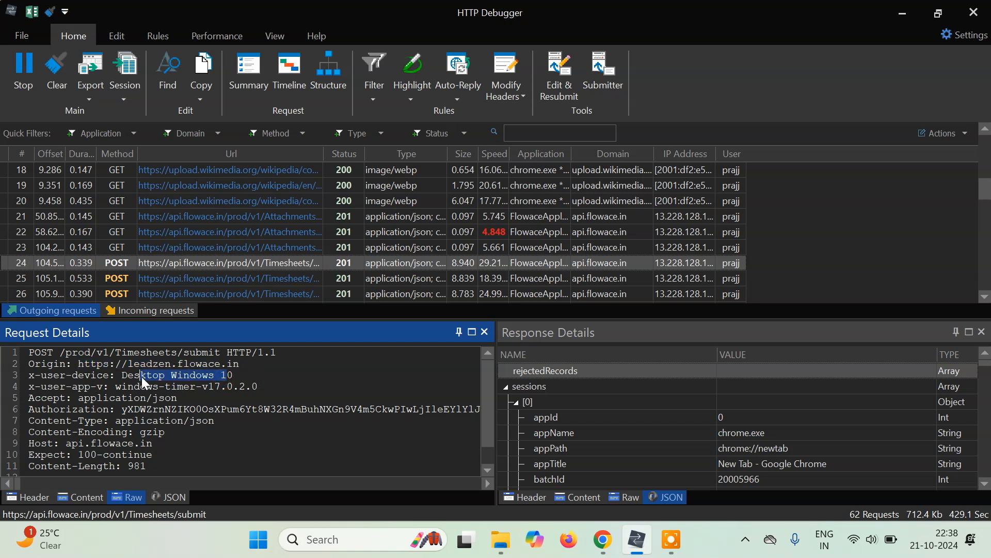
pyautogui.click(250, 393)
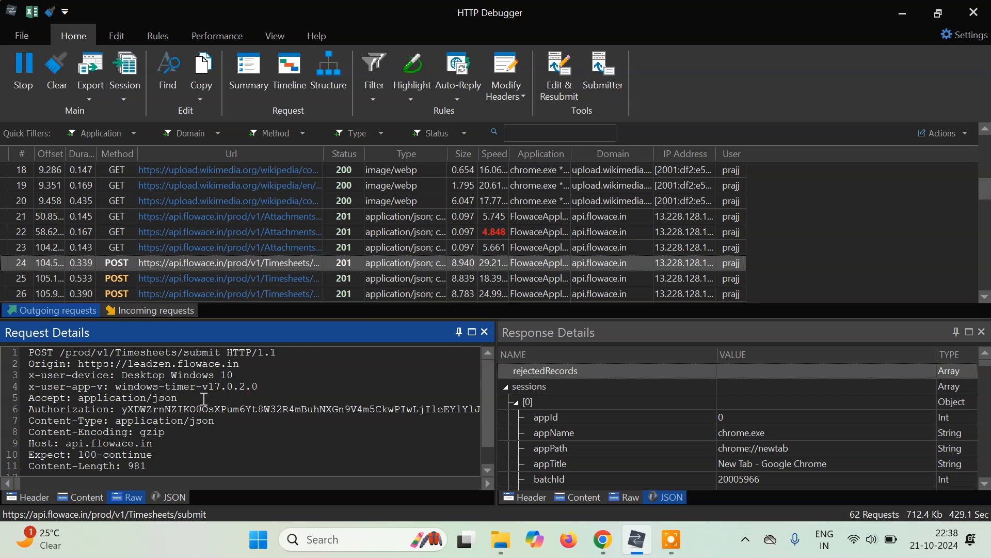
pyautogui.moveTo(78, 398); pyautogui.dragTo(217, 400)
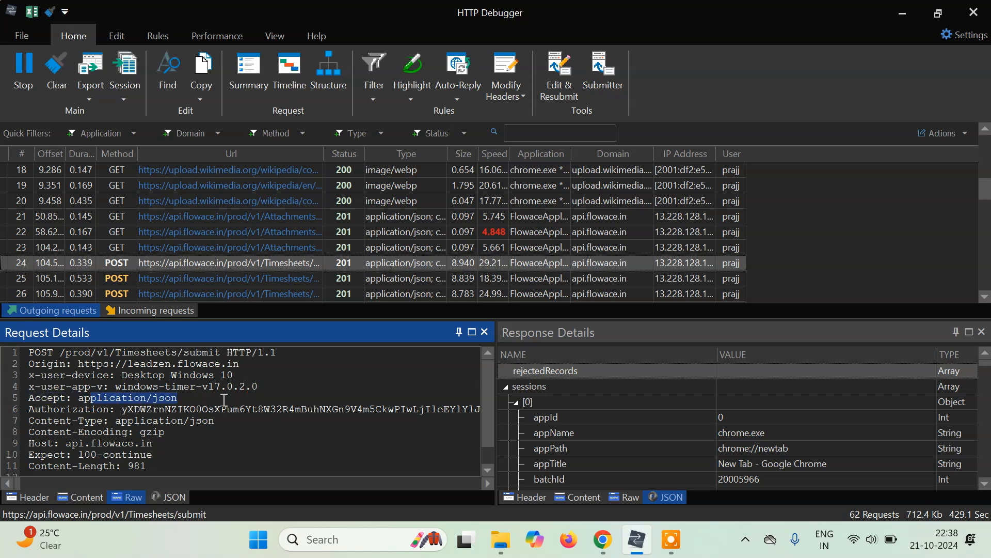
pyautogui.doubleClick(132, 411)
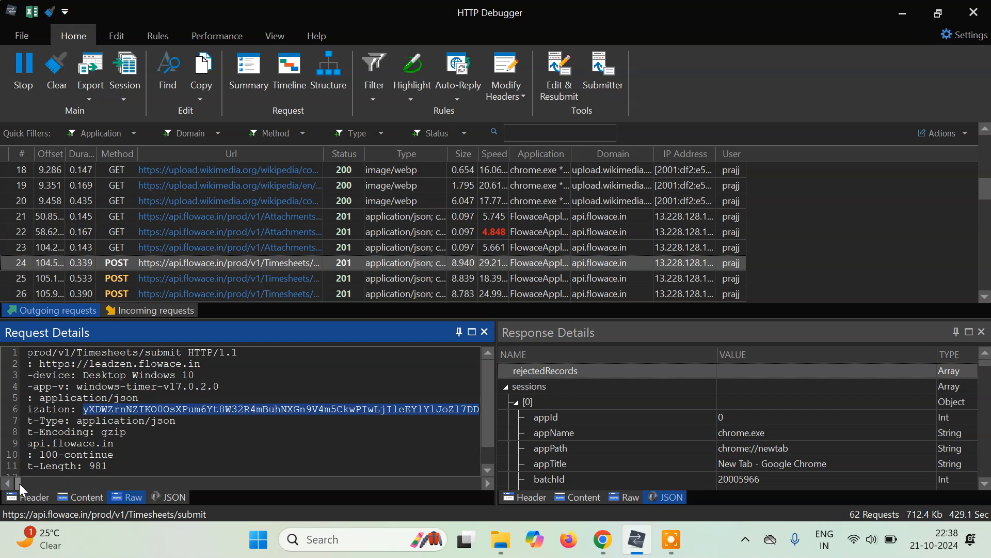
pyautogui.moveTo(19, 481); pyautogui.dragTo(11, 482)
pyautogui.click(247, 438)
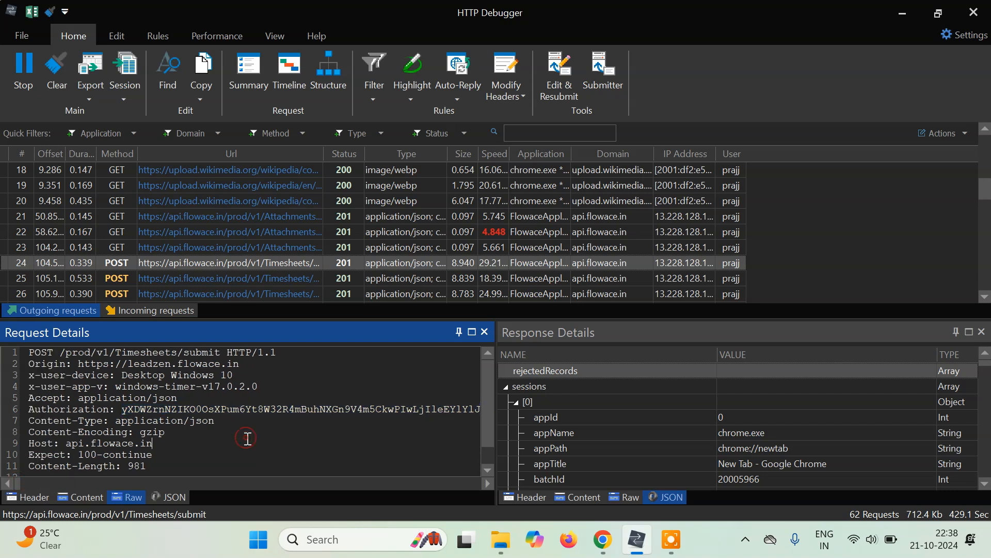
# Examine the Content-Type, Content-Length and remaining raw headers down to the start of the JSON body.
pyautogui.moveTo(488, 388); pyautogui.dragTo(492, 424)
pyautogui.moveTo(237, 397); pyautogui.dragTo(122, 399)
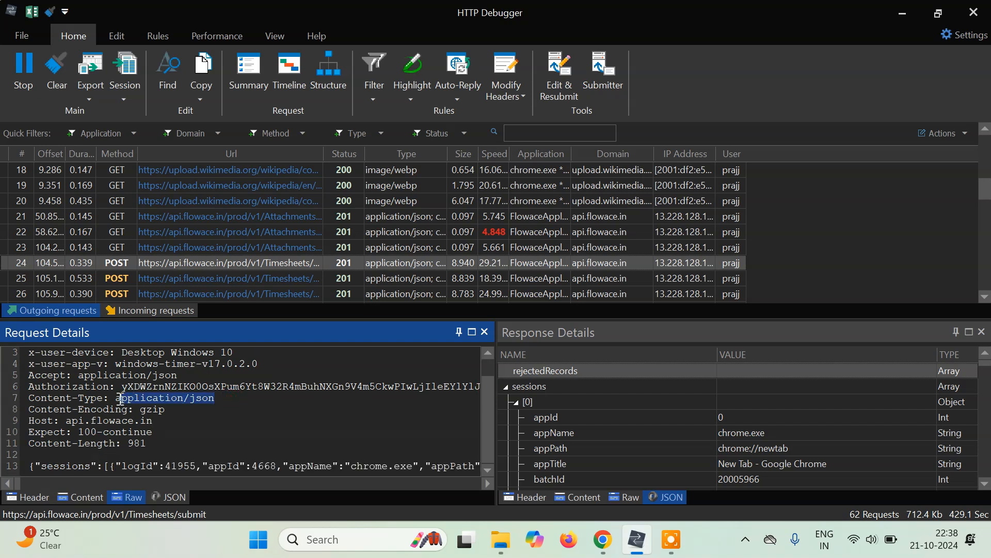
pyautogui.click(172, 413)
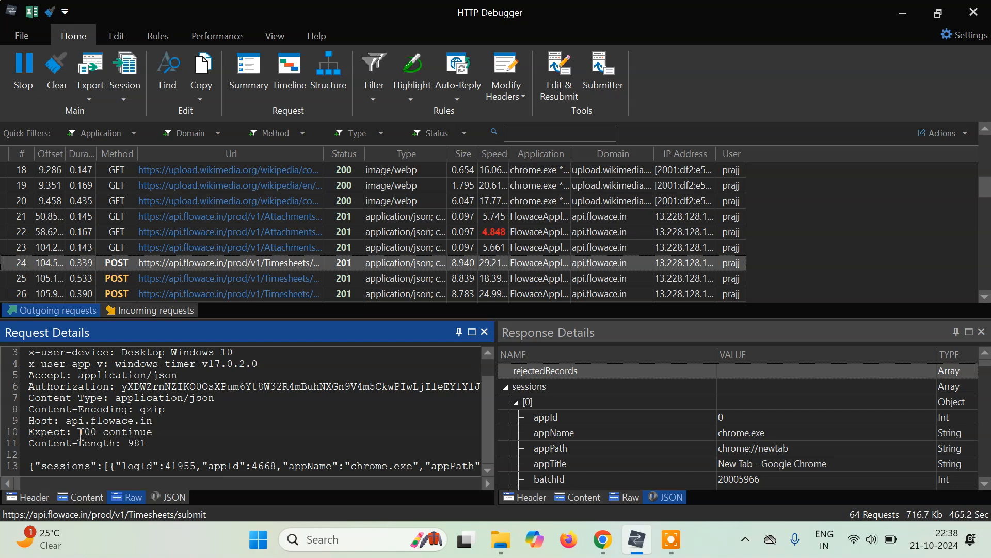
pyautogui.moveTo(154, 448); pyautogui.dragTo(129, 451)
pyautogui.click(92, 467)
# Examine the Timesheets/submit request body as formatted content, raw text and JSON name-value pairs.
pyautogui.click(77, 501)
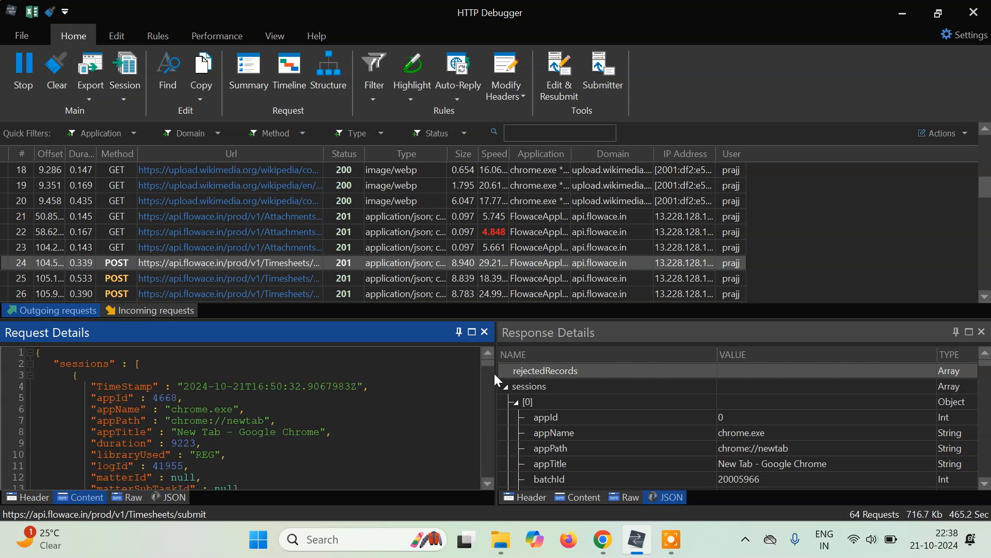
pyautogui.click(339, 365)
pyautogui.click(133, 499)
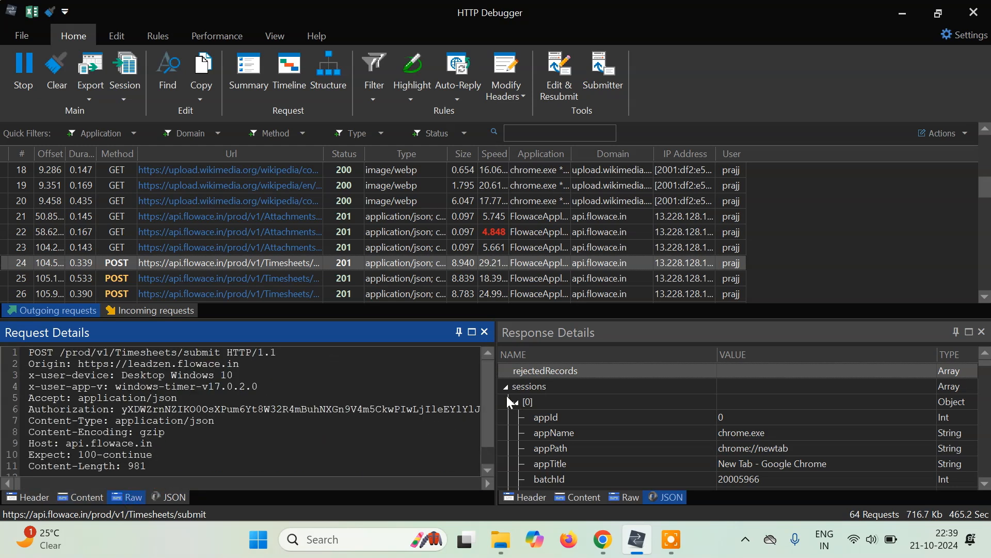
pyautogui.scroll(-1, 492, 449)
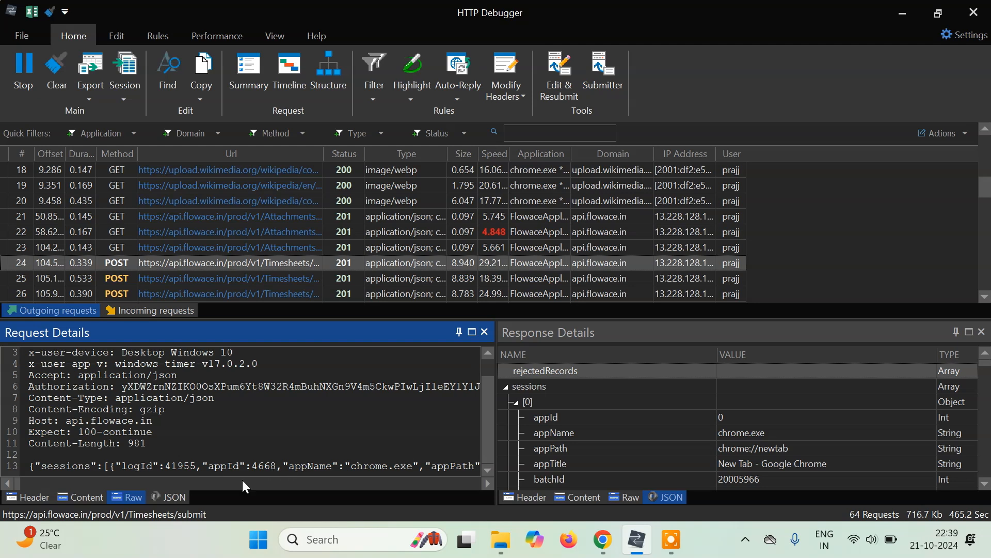
pyautogui.click(184, 500)
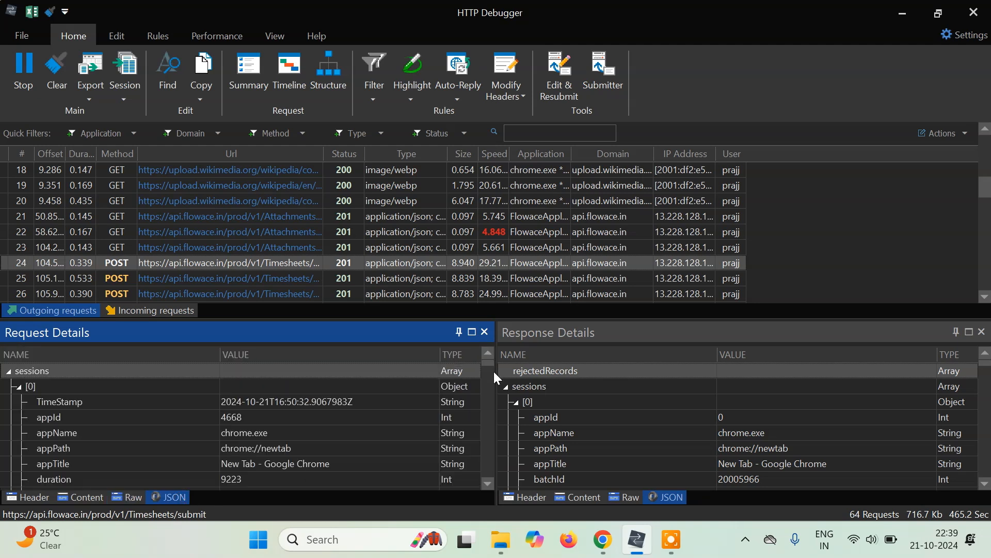
pyautogui.moveTo(489, 365); pyautogui.dragTo(486, 343)
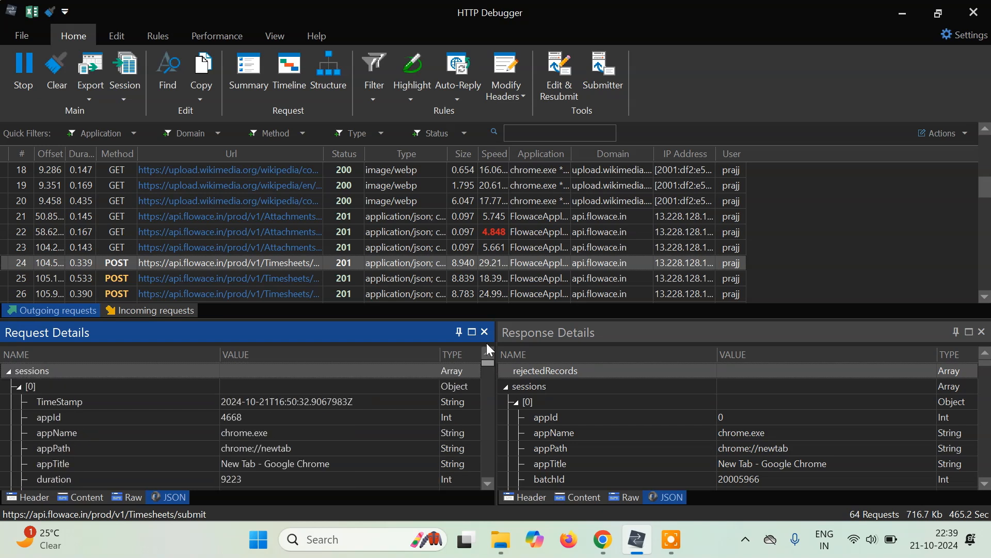
# Examine the Timesheets/submit response's headers, formatted content, raw text and JSON name-value pairs.
pyautogui.click(528, 499)
pyautogui.moveTo(988, 401)
pyautogui.mouseDown()
pyautogui.moveTo(988, 416)
pyautogui.moveTo(988, 402)
pyautogui.mouseUp()
pyautogui.click(583, 504)
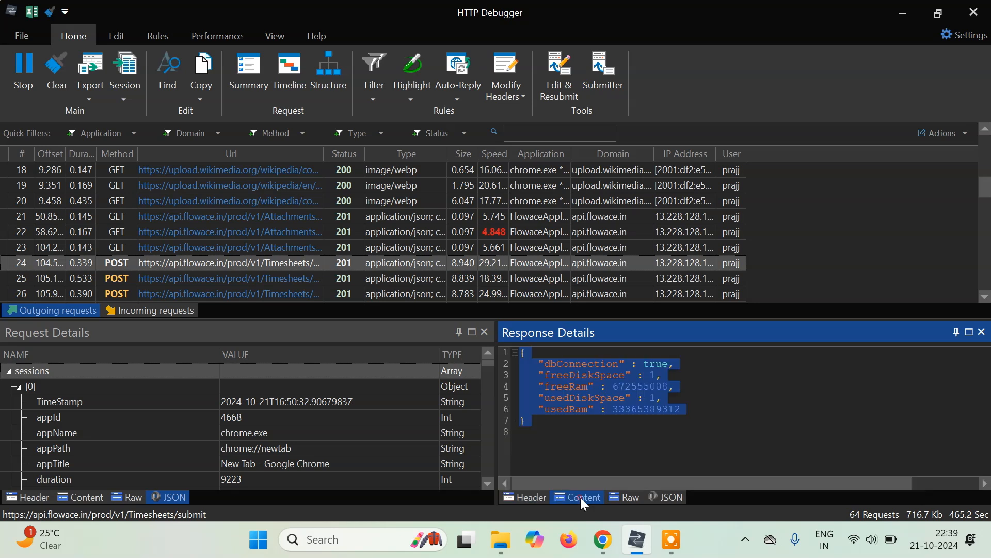
pyautogui.click(626, 497)
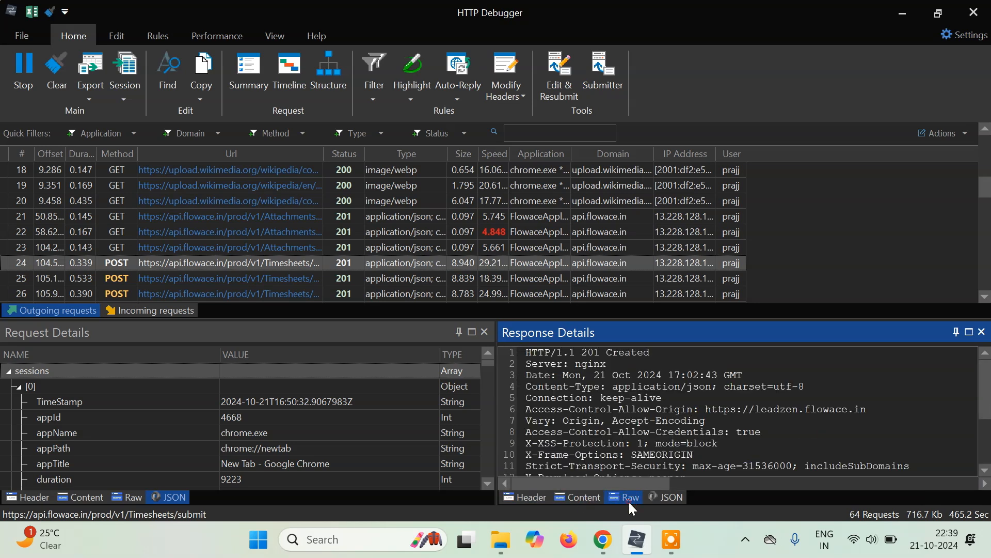
pyautogui.moveTo(986, 395); pyautogui.dragTo(860, 440)
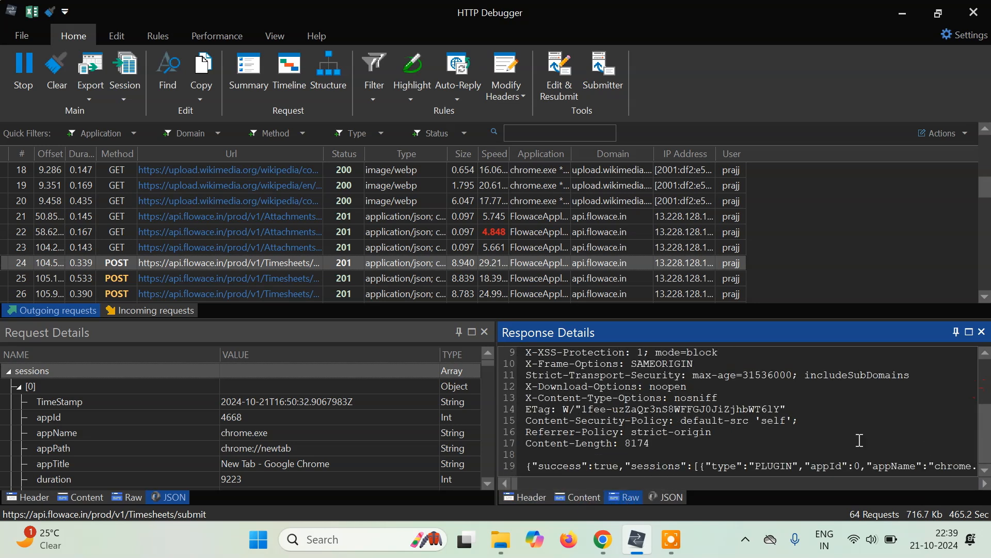
pyautogui.click(670, 497)
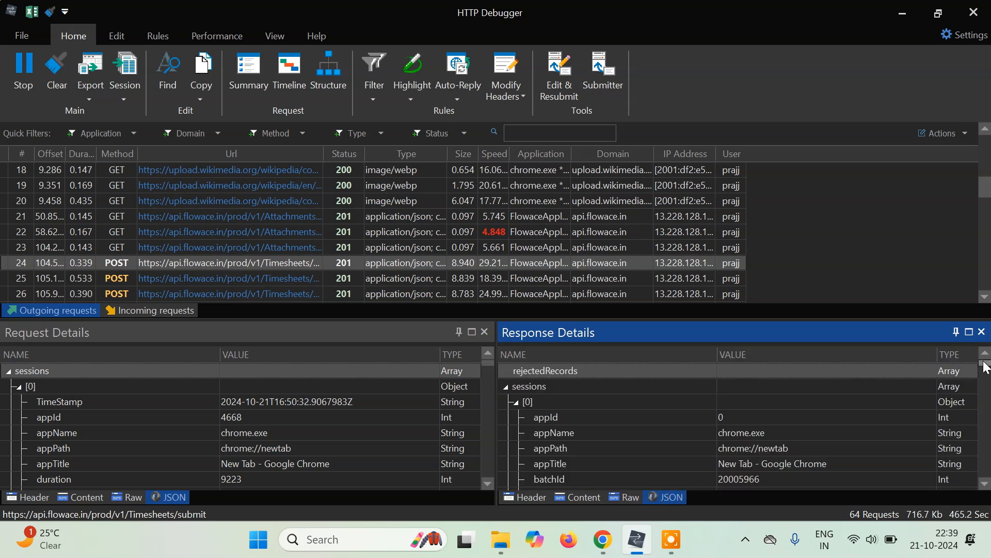
# Look further through the captured requests and inspect the GET request to pc-api.wondershare.cc's product/check-upgrade endpoint.
pyautogui.scroll(-2, 985, 189)
pyautogui.moveTo(984, 202); pyautogui.dragTo(984, 206)
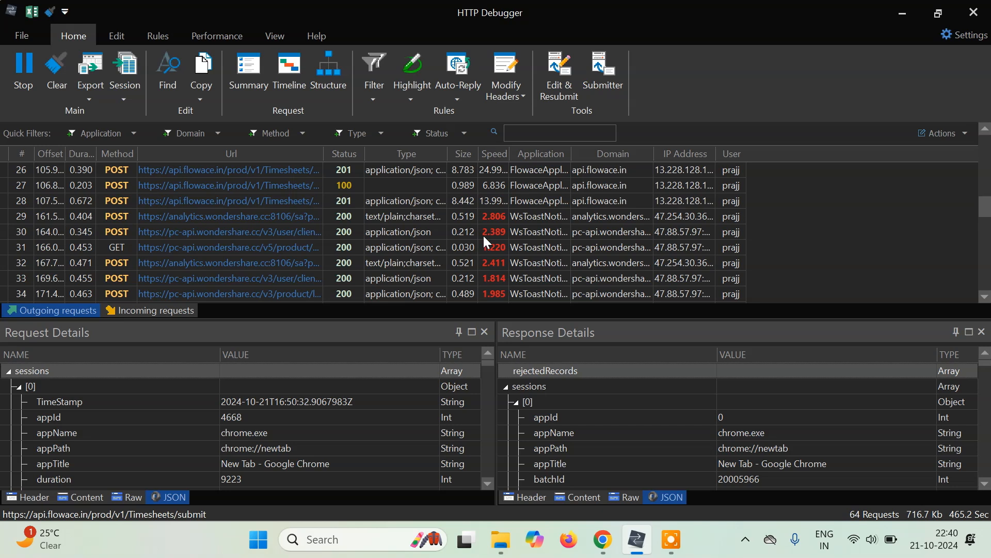
pyautogui.click(206, 250)
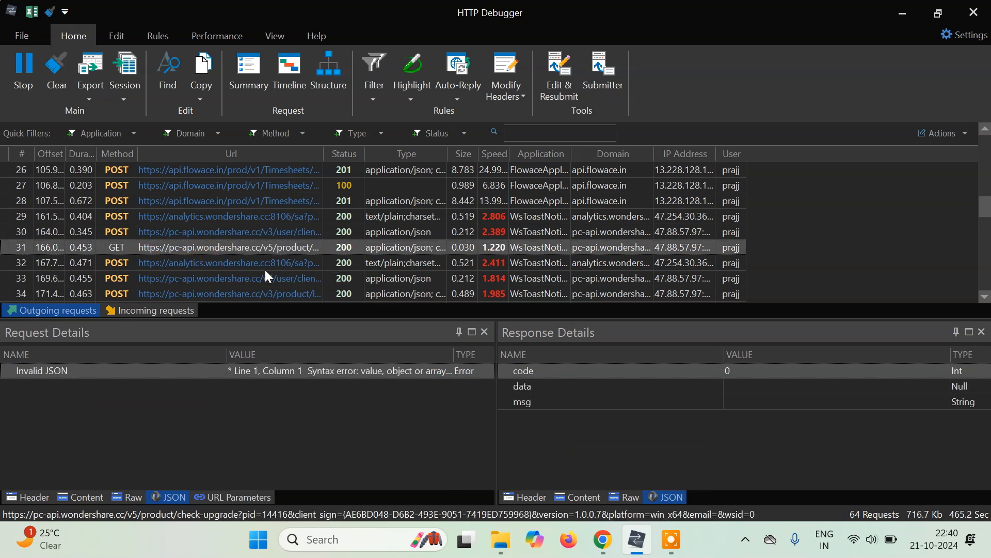
pyautogui.moveTo(986, 209); pyautogui.dragTo(987, 133)
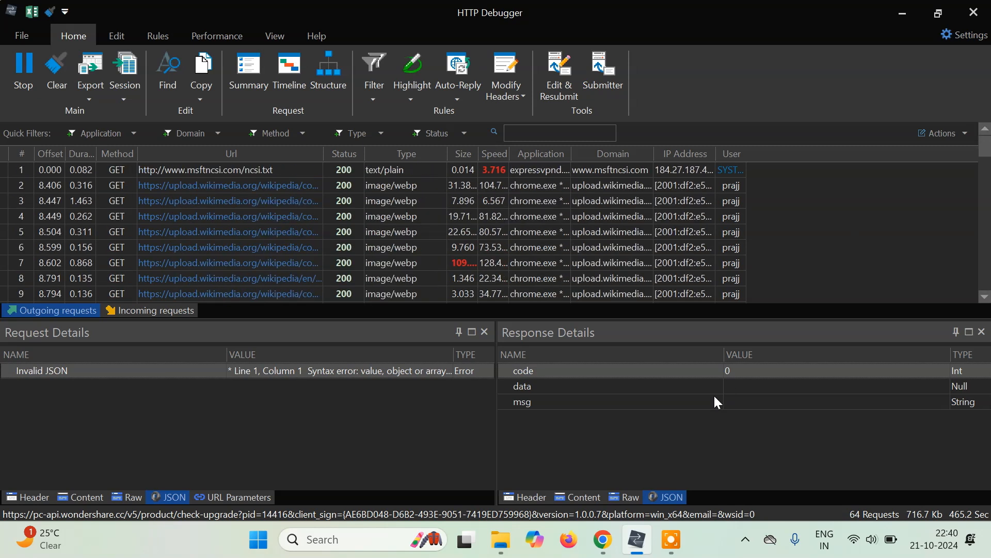
# Switch to Chrome and open a new tab.
pyautogui.click(605, 546)
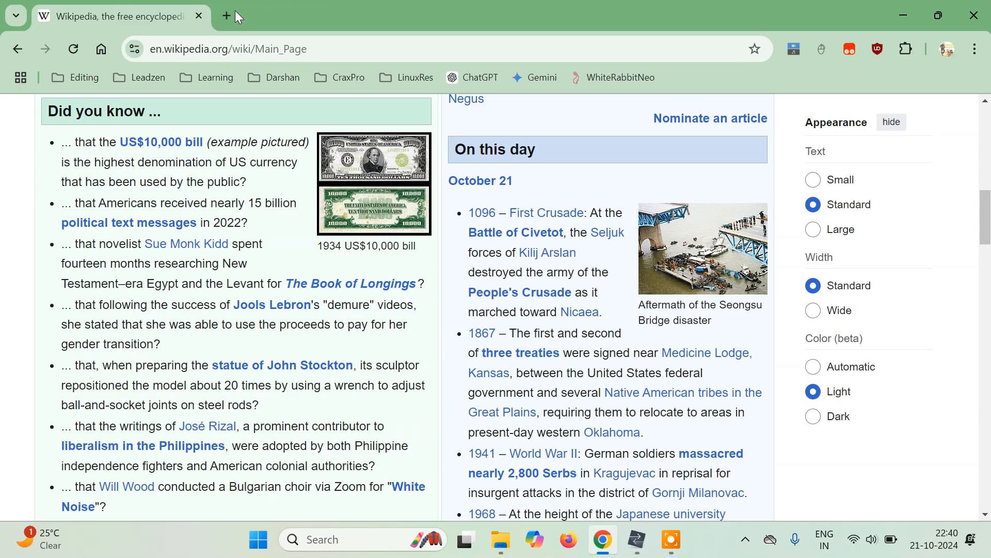
pyautogui.click(224, 18)
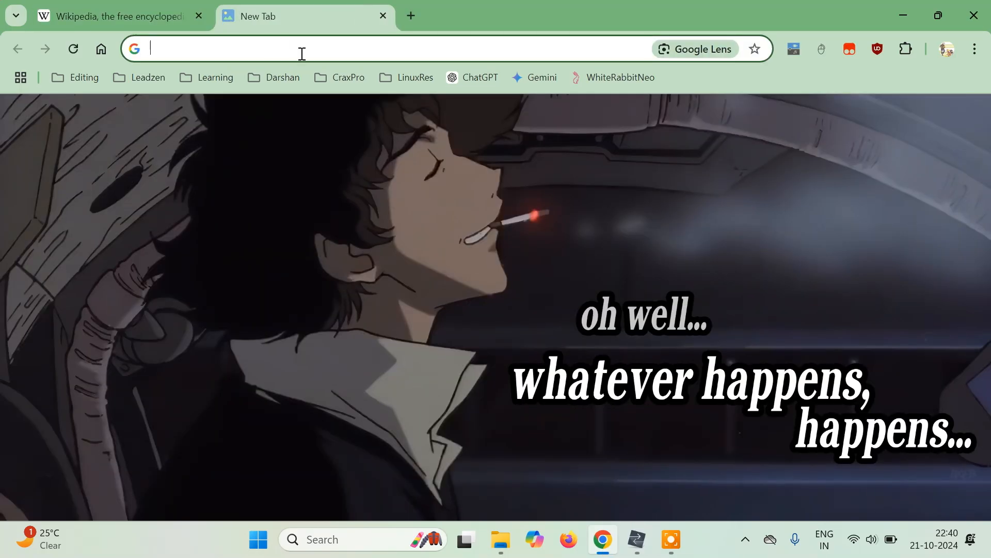
pyautogui.click(185, 79)
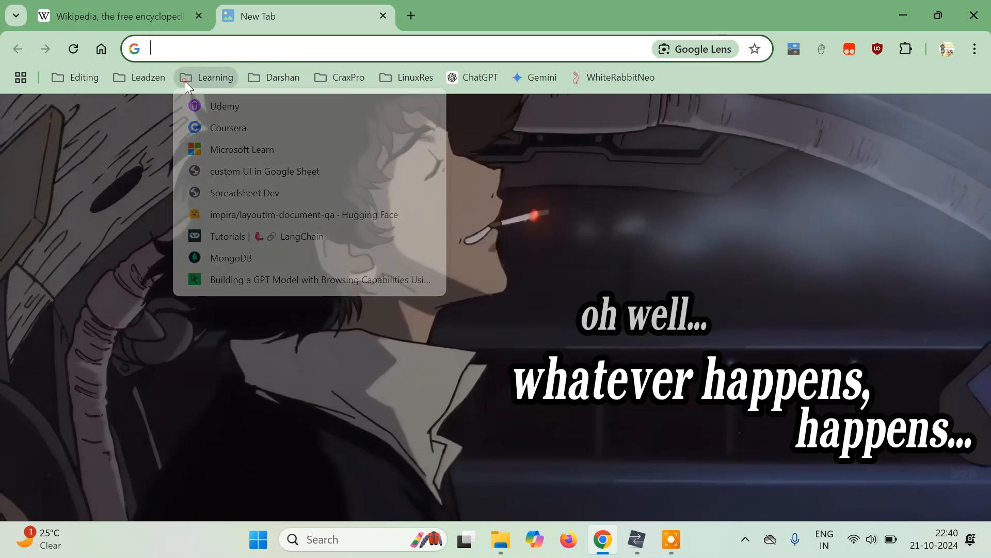
pyautogui.click(278, 79)
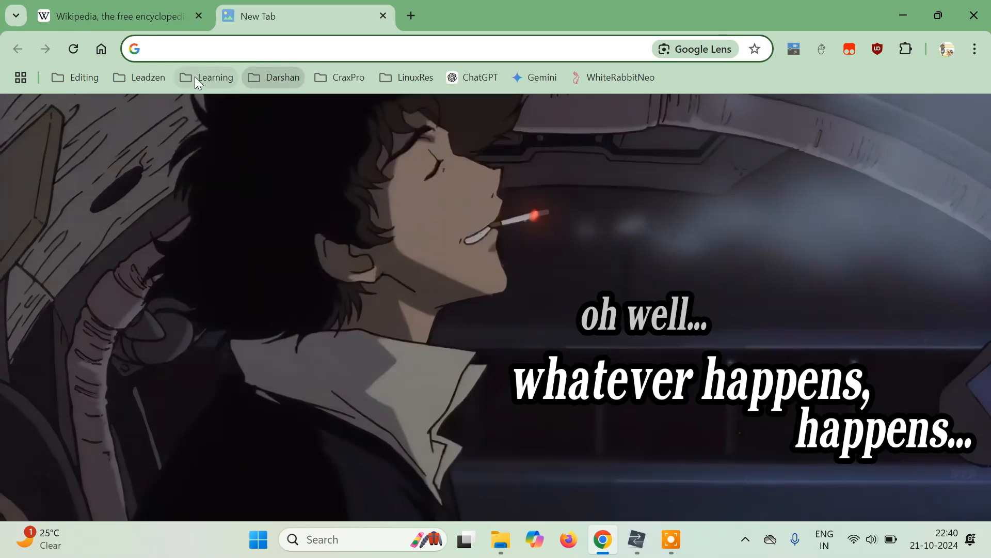
pyautogui.click(194, 77)
pyautogui.click(212, 107)
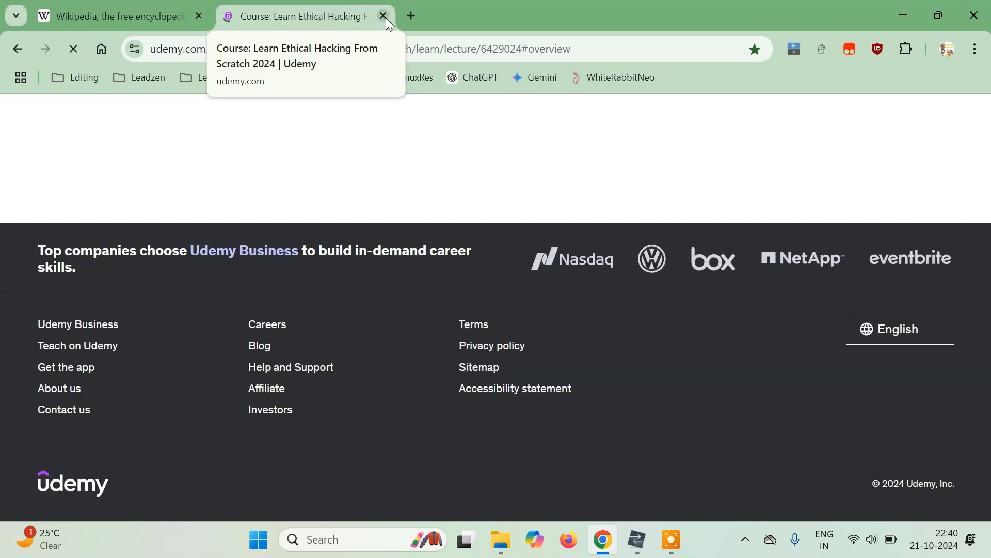
pyautogui.click(411, 17)
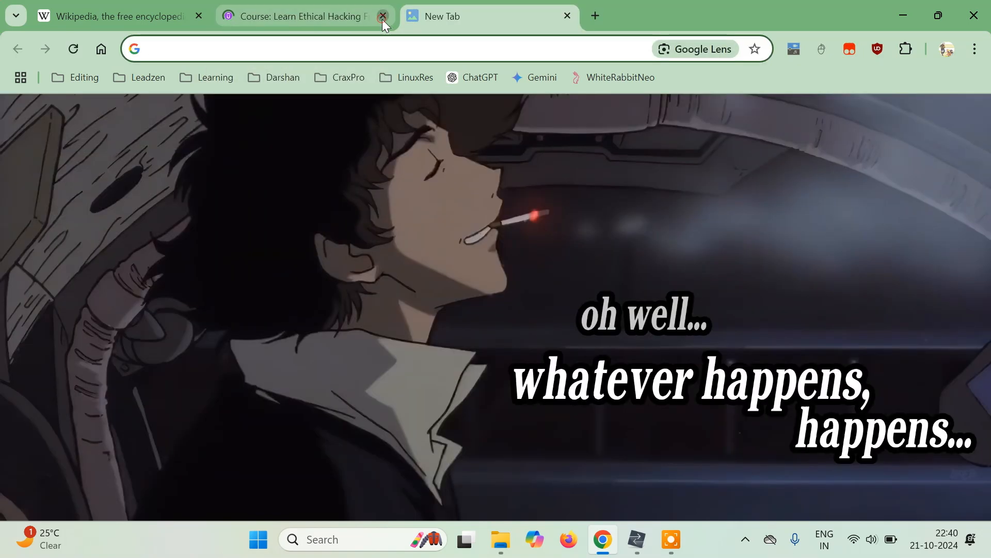
pyautogui.click(383, 17)
# Load the Udemy instructor curriculum page of the course BlackHat Live : Hands-On Hacking, No Theory.
pyautogui.click(258, 47)
pyautogui.write('ud')
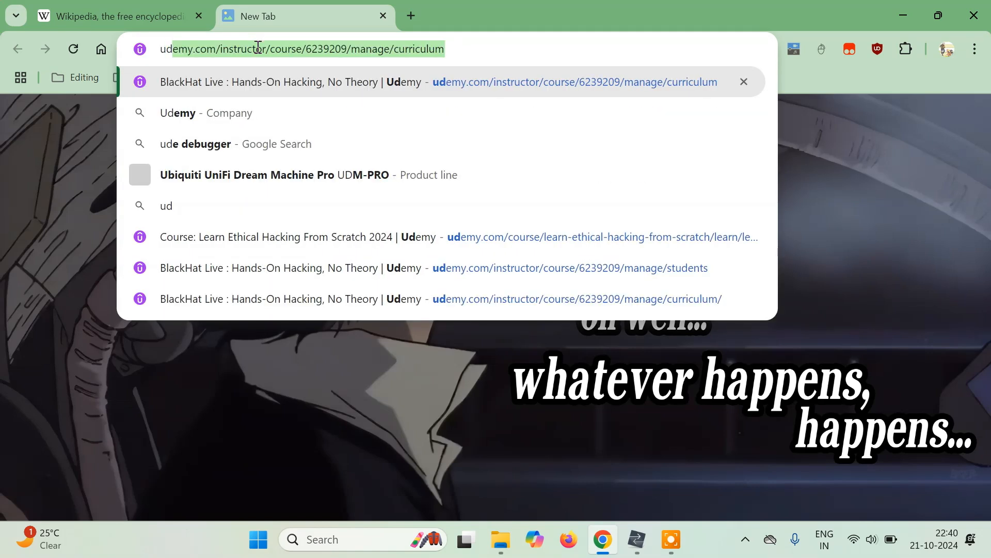
pyautogui.press('Return')
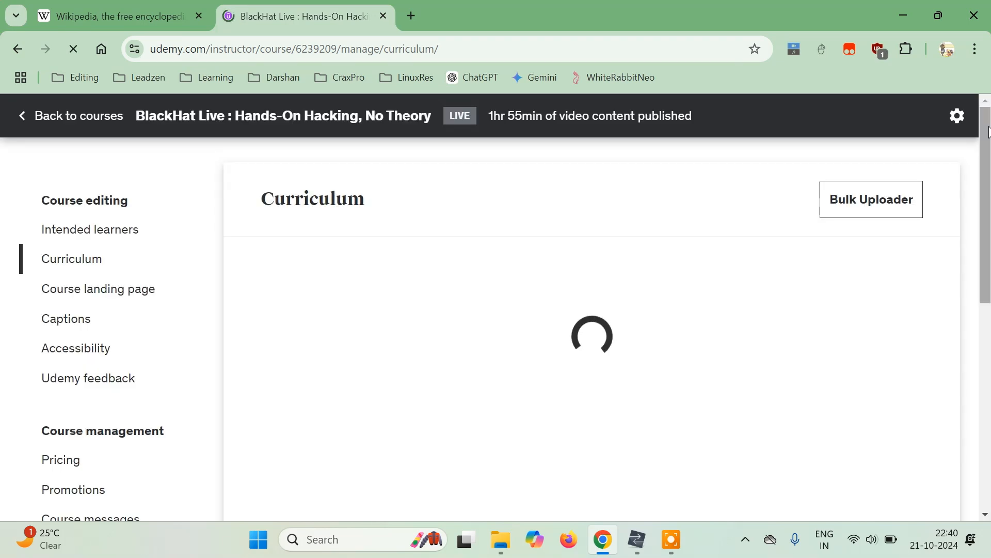
pyautogui.moveTo(988, 132)
pyautogui.mouseDown()
pyautogui.moveTo(988, 420)
pyautogui.moveTo(988, 148)
pyautogui.mouseUp()
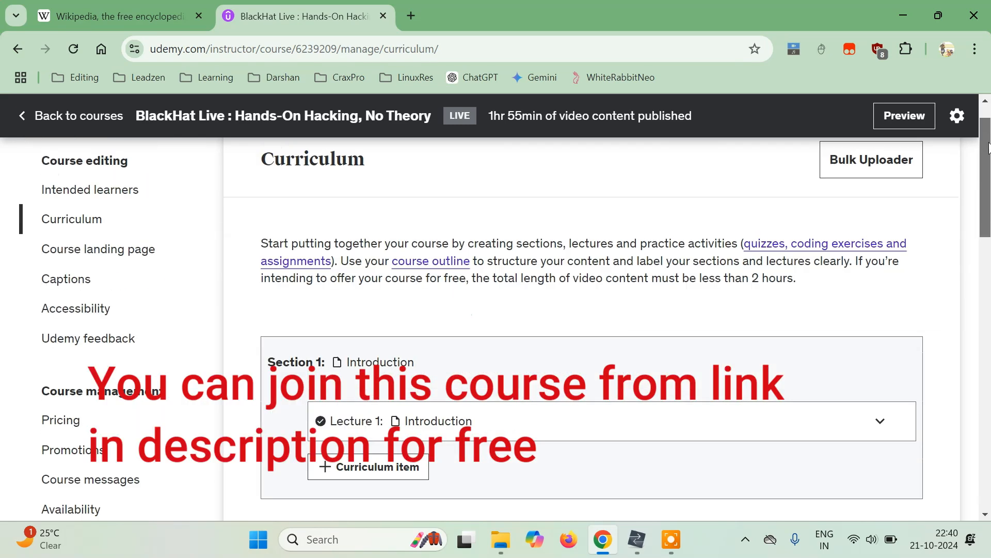
# Switch back to HTTP Debugger and select a POST request to q.stripe.com/csp-report near the end of the captured list.
pyautogui.click(636, 539)
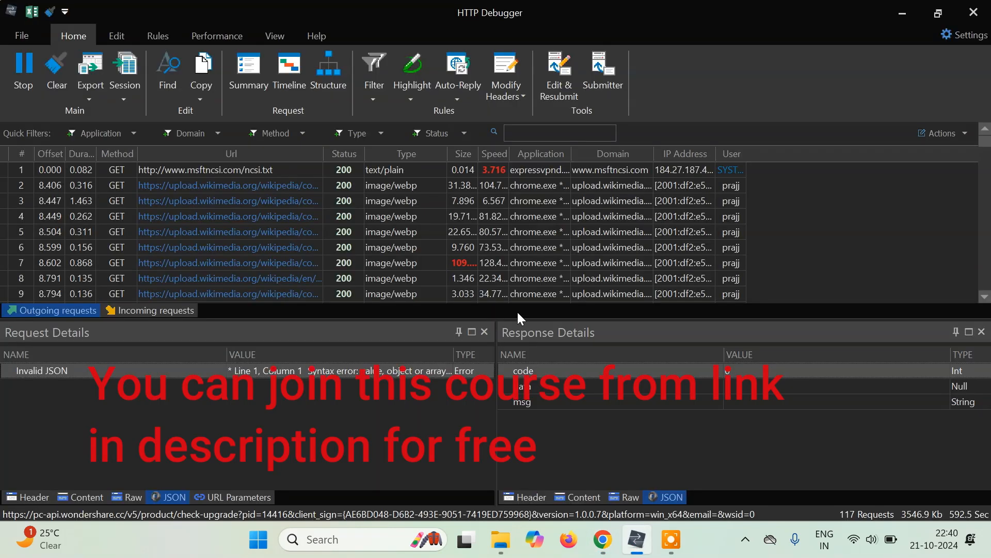
pyautogui.moveTo(985, 139)
pyautogui.mouseDown()
pyautogui.moveTo(987, 258)
pyautogui.moveTo(987, 138)
pyautogui.mouseUp()
pyautogui.moveTo(989, 344); pyautogui.dragTo(983, 304)
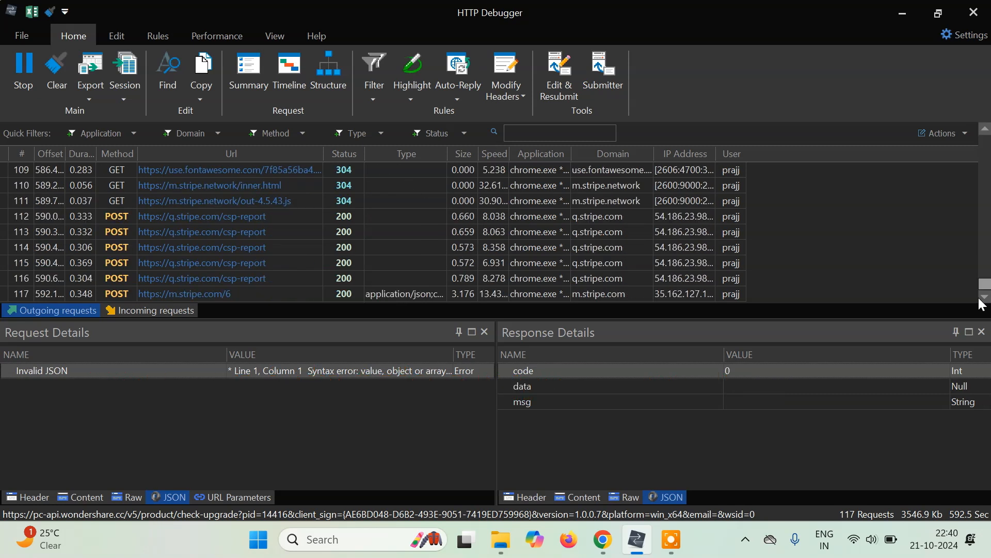
pyautogui.click(239, 248)
# Step back through the captured requests to the Udemy shopping-carts GET request and examine its cookies and JSON response.
pyautogui.press('Up')
pyautogui.press('Up')
pyautogui.press('Up')
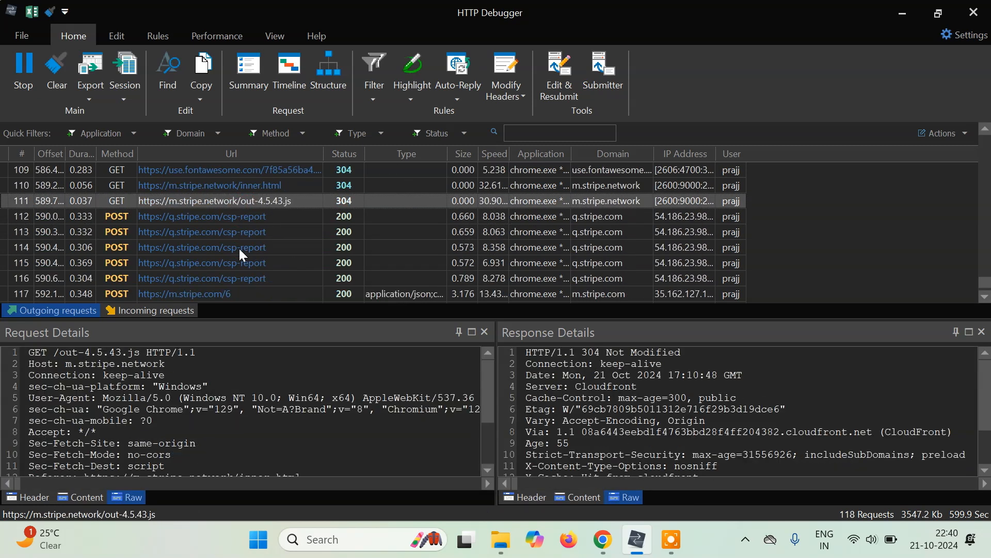
pyautogui.press('Up')
pyautogui.press('Up')
pyautogui.press('Up')
pyautogui.press('Up')
pyautogui.press('Up')
pyautogui.press('Up')
pyautogui.press('Up')
pyautogui.press('Up')
pyautogui.press('Up')
pyautogui.press('Up')
pyautogui.press('Up')
pyautogui.press('Up')
pyautogui.press('Up')
pyautogui.press('Up')
pyautogui.press('Up')
pyautogui.press('Up')
pyautogui.press('Up')
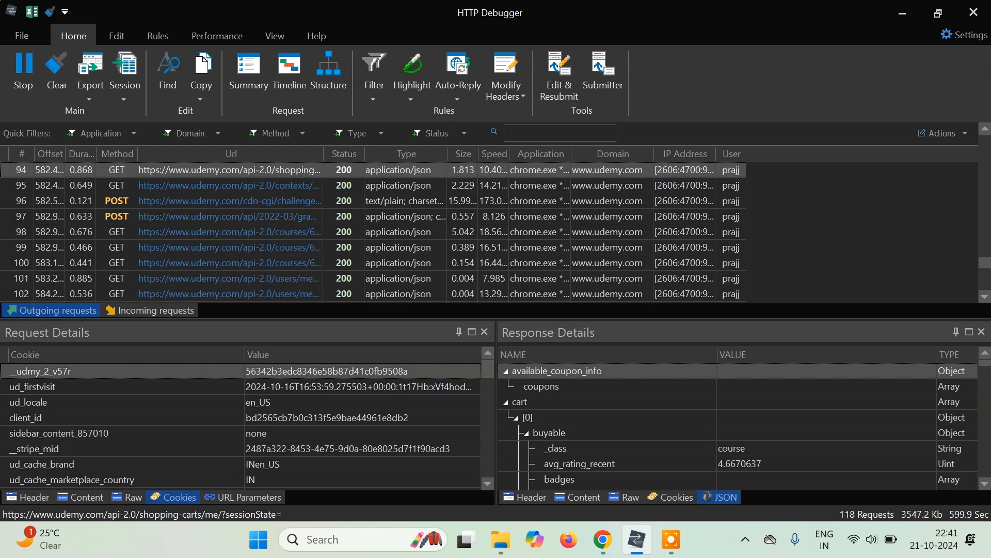
pyautogui.moveTo(988, 264); pyautogui.dragTo(988, 158)
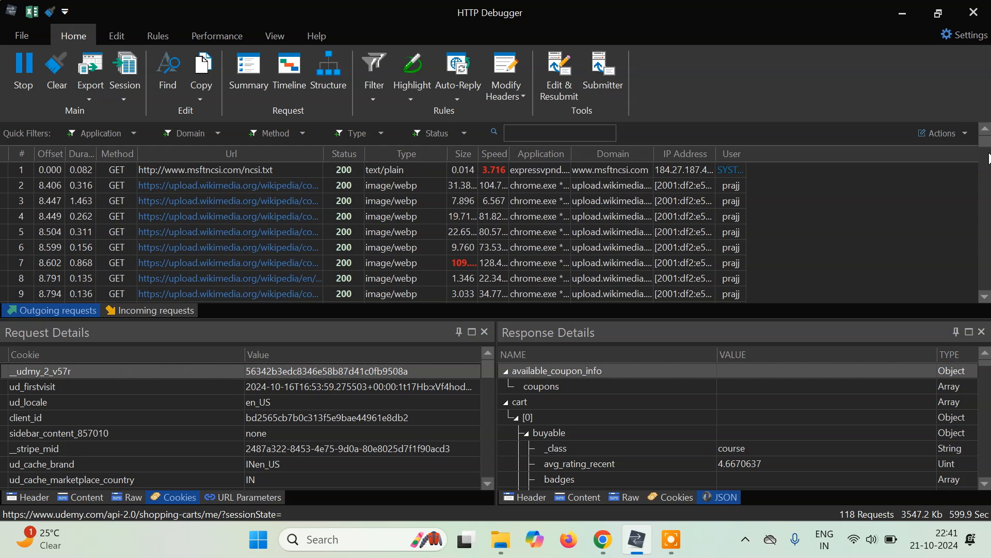
# Filter the captured requests by application so only chrome.exe *64 traffic is listed.
pyautogui.click(135, 133)
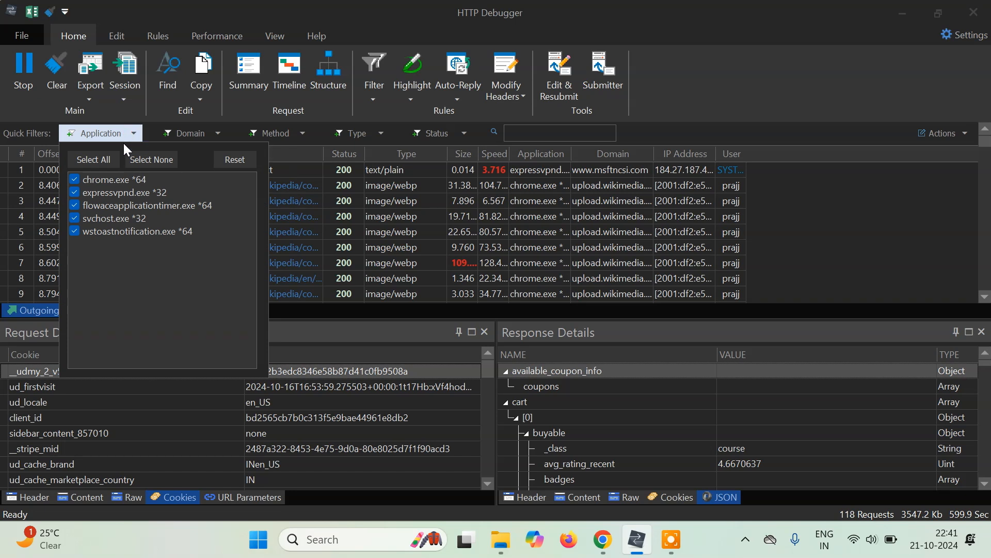
pyautogui.click(150, 163)
pyautogui.click(76, 179)
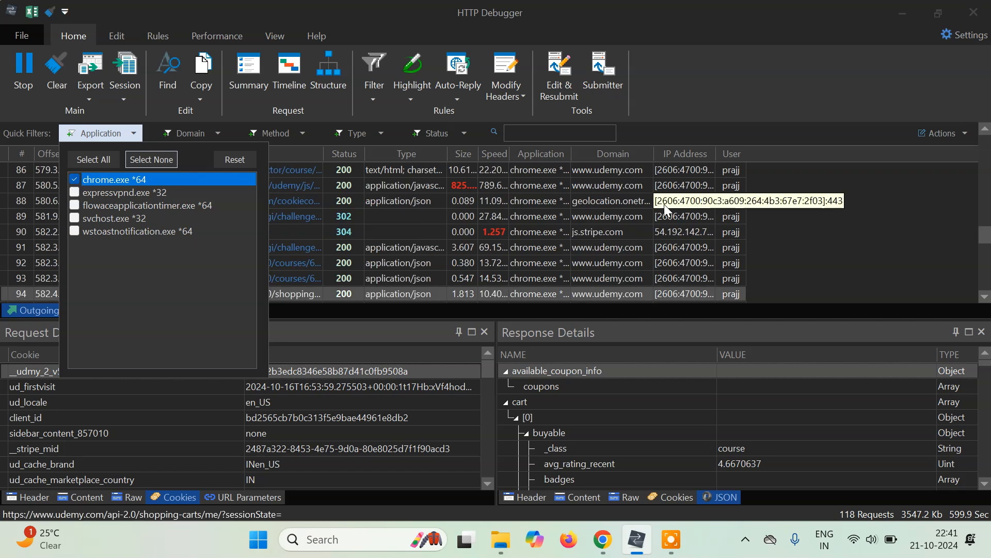
pyautogui.click(902, 274)
pyautogui.moveTo(988, 242); pyautogui.dragTo(988, 141)
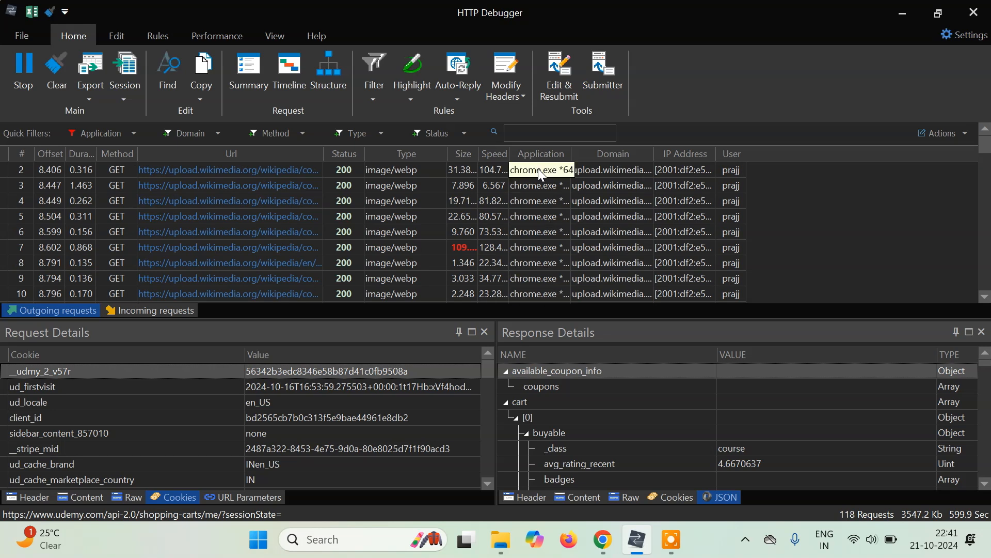
pyautogui.click(129, 140)
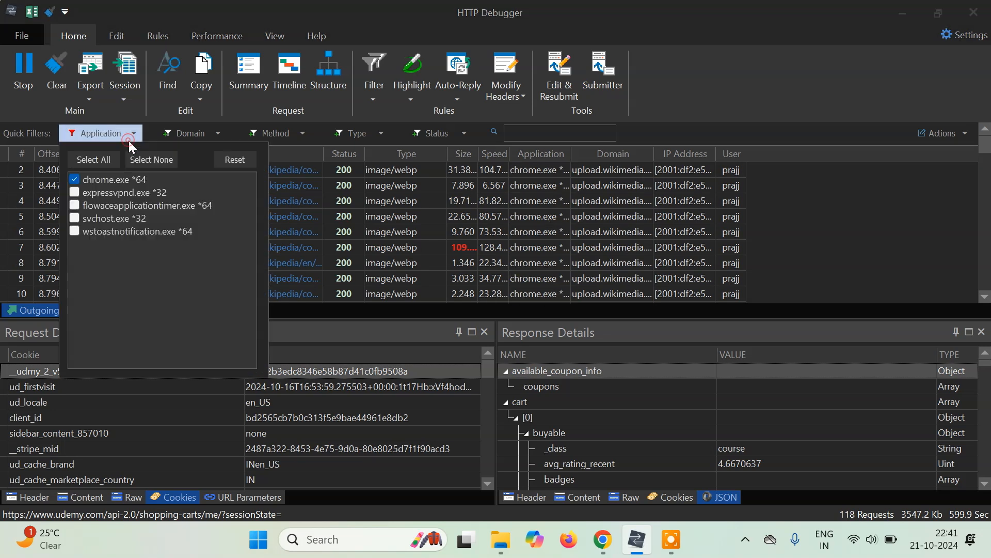
pyautogui.click(90, 159)
pyautogui.click(208, 137)
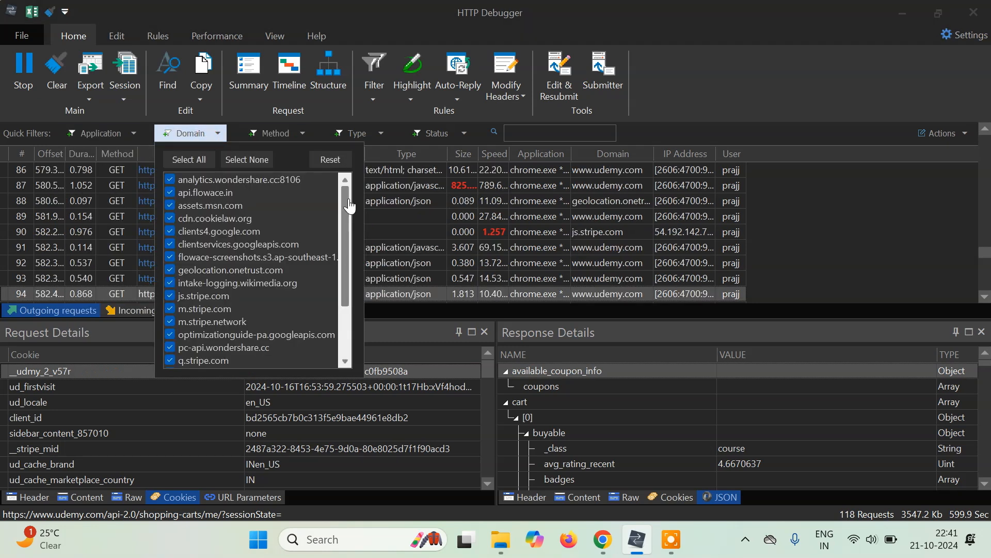
pyautogui.scroll(-2, 350, 206)
pyautogui.scroll(2, 356, 302)
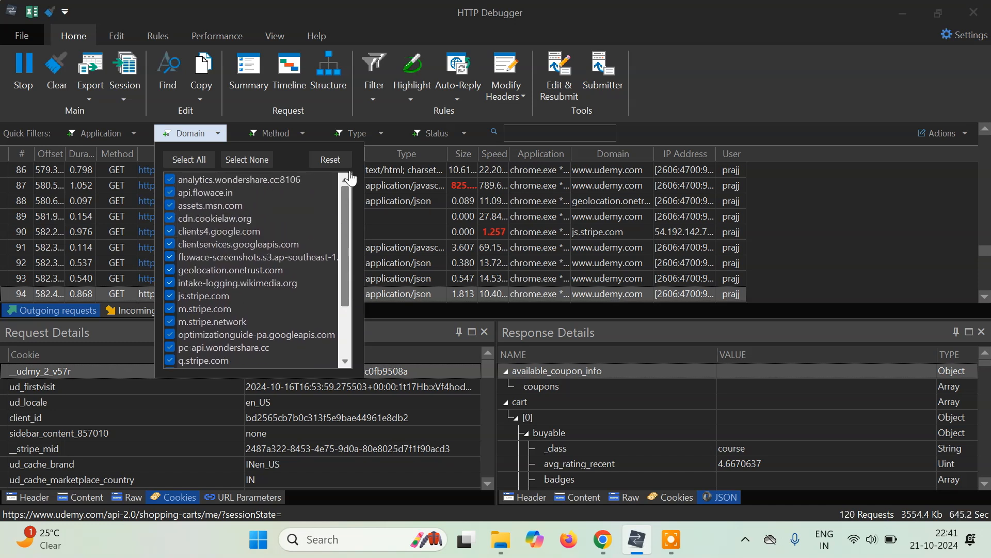
pyautogui.scroll(-2, 351, 179)
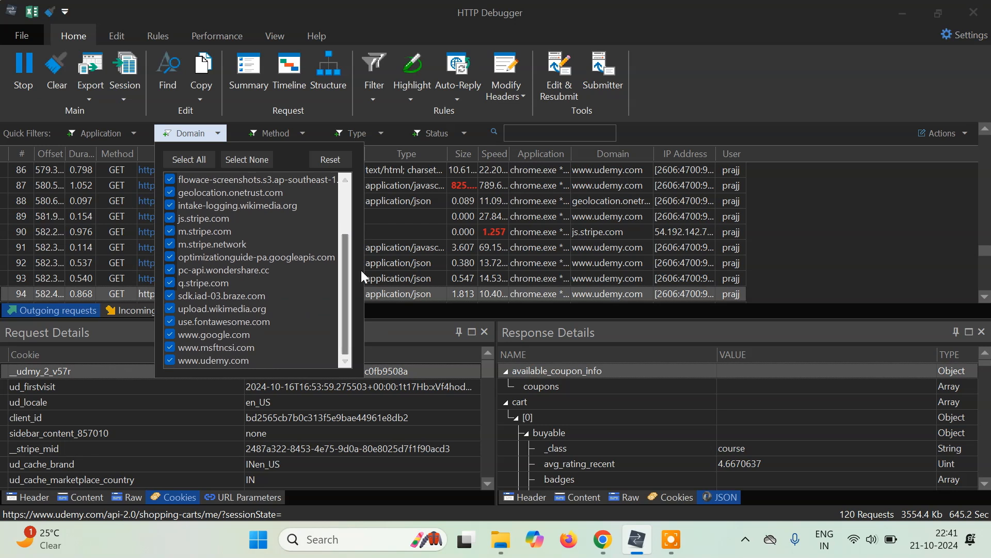
pyautogui.click(246, 160)
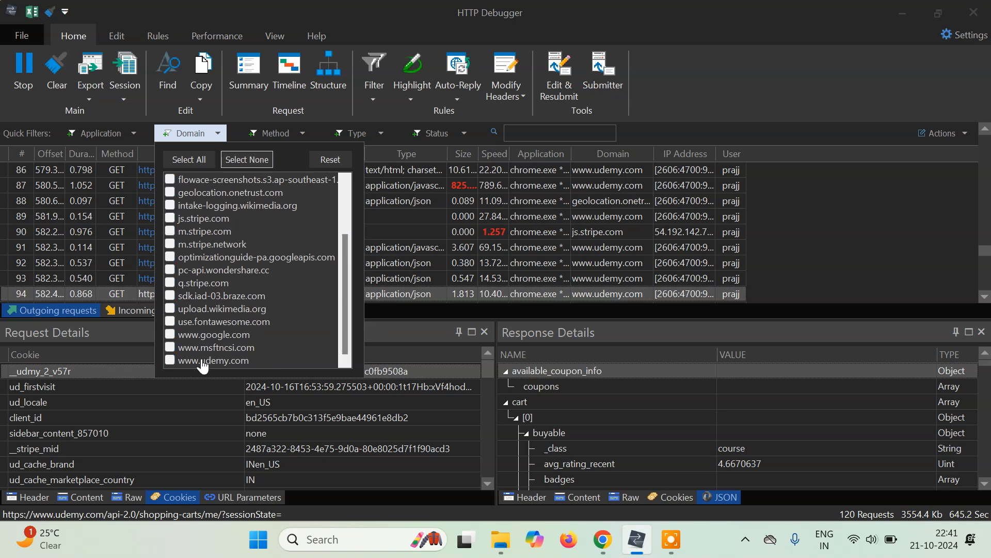
pyautogui.click(171, 363)
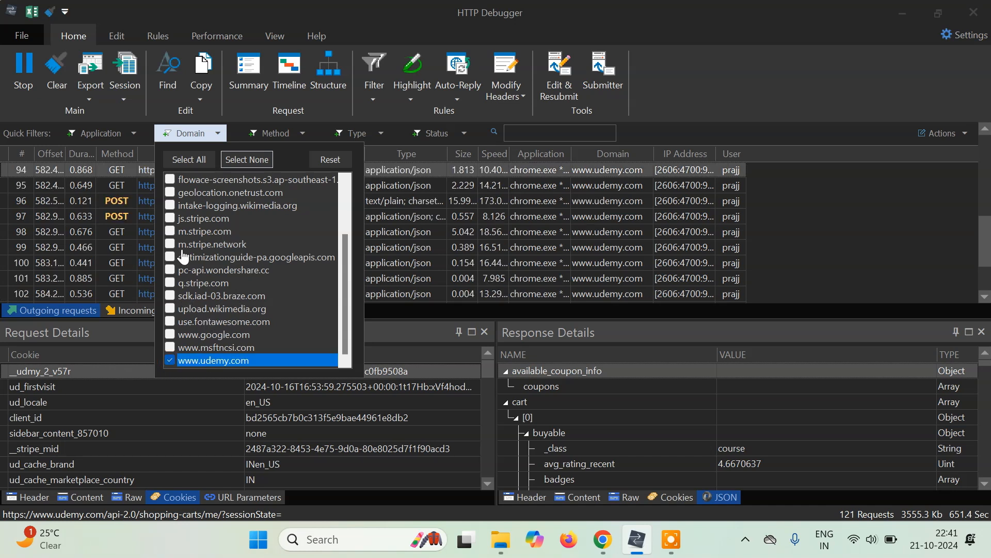
pyautogui.moveTo(348, 253); pyautogui.dragTo(351, 206)
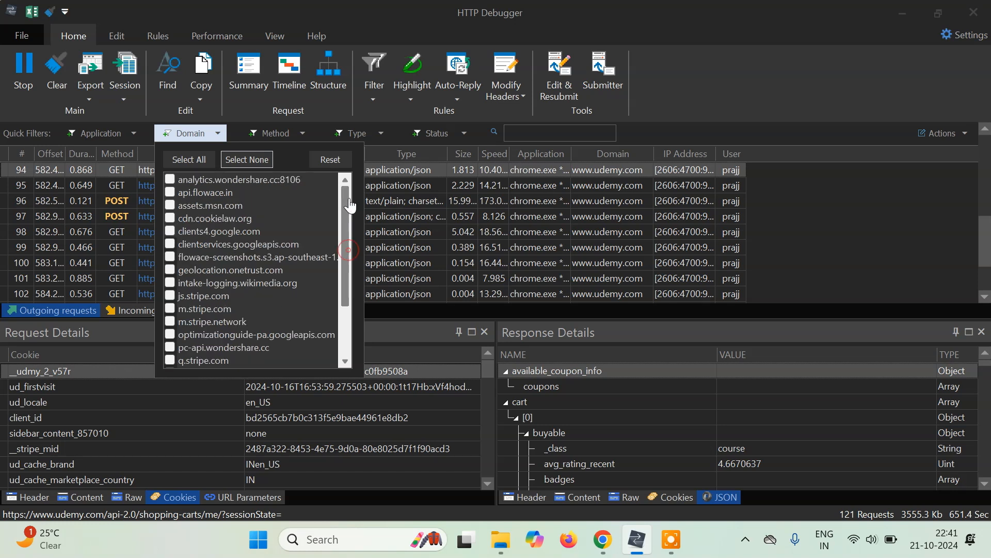
pyautogui.scroll(-2, 350, 205)
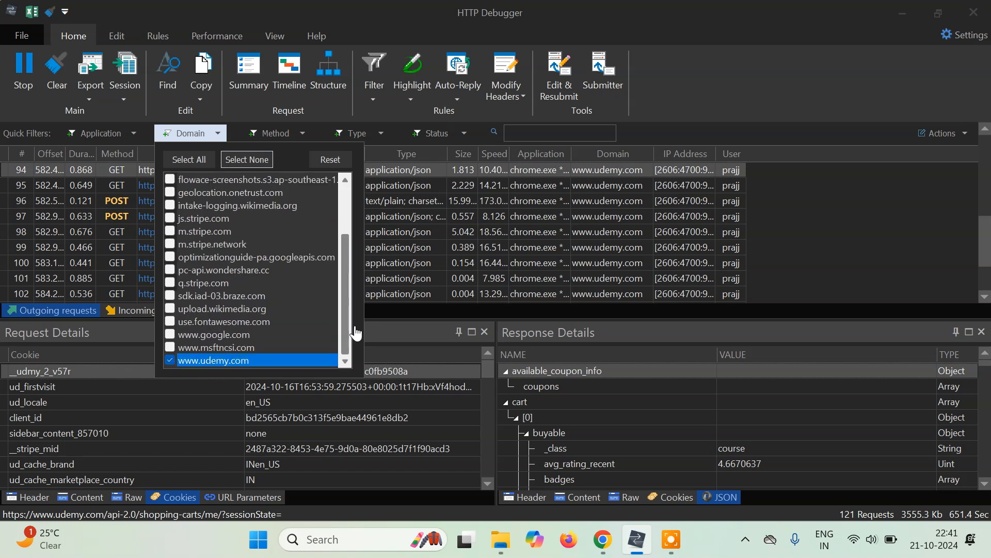
pyautogui.click(881, 197)
pyautogui.moveTo(986, 265)
pyautogui.mouseDown()
pyautogui.moveTo(989, 146)
pyautogui.moveTo(987, 253)
pyautogui.mouseUp()
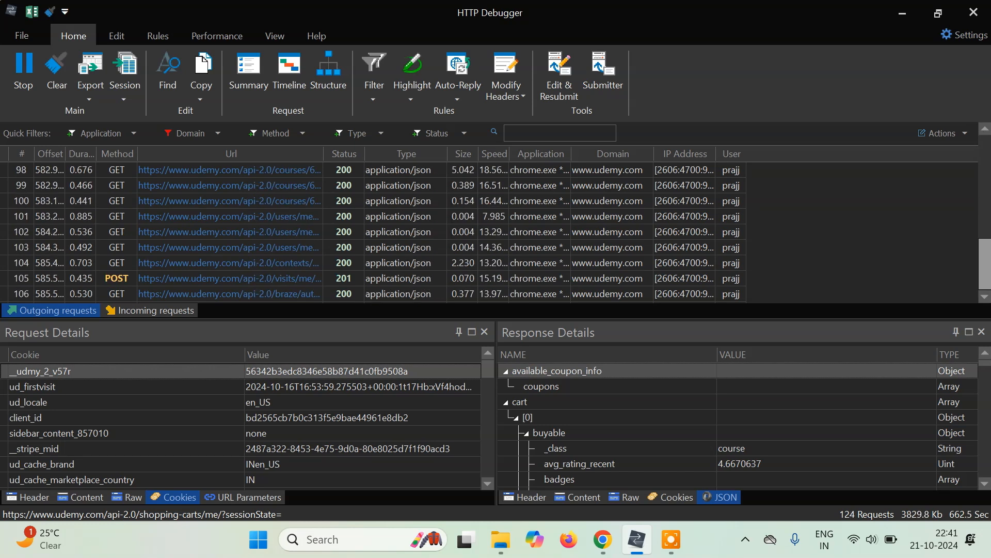
# Examine the content of the caption_manage_page/seen GET request and the content, raw data, cookies and JSON of the datadog-increment-logs POST request.
pyautogui.click(273, 214)
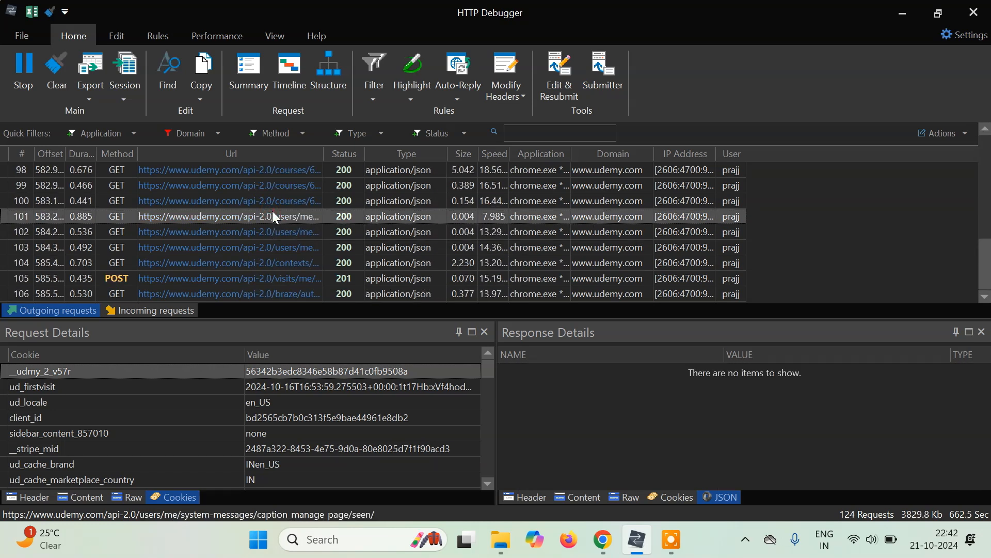
pyautogui.click(36, 500)
pyautogui.click(62, 501)
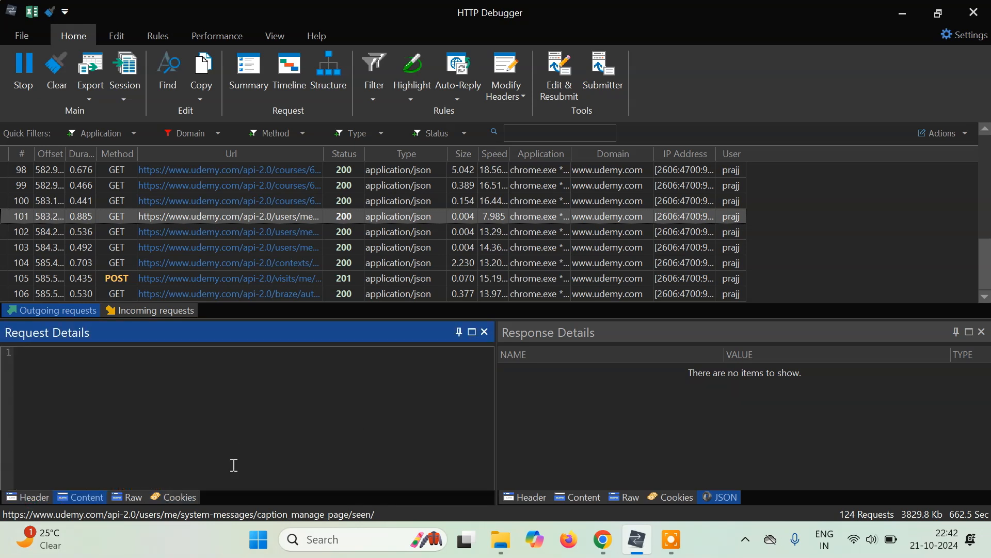
pyautogui.click(196, 282)
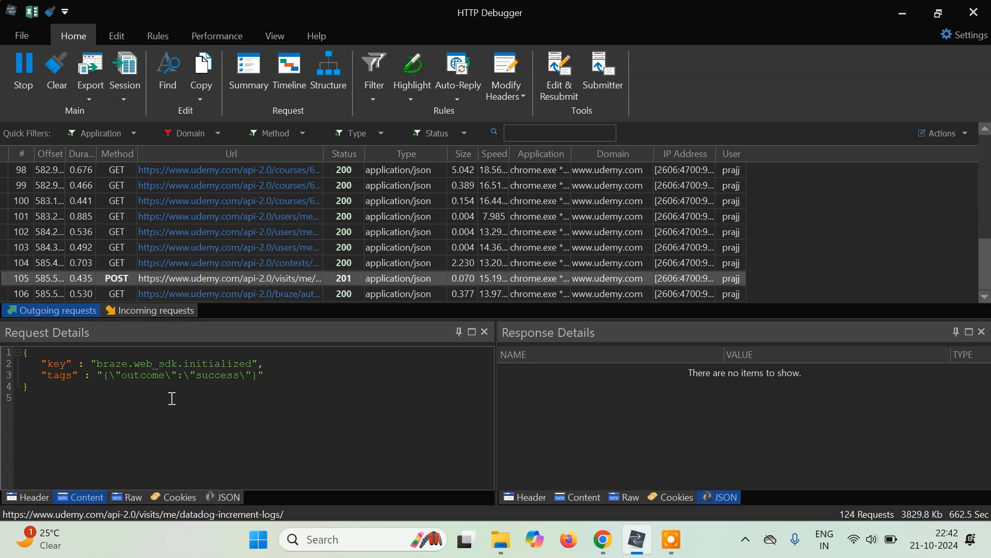
pyautogui.click(125, 500)
pyautogui.click(163, 500)
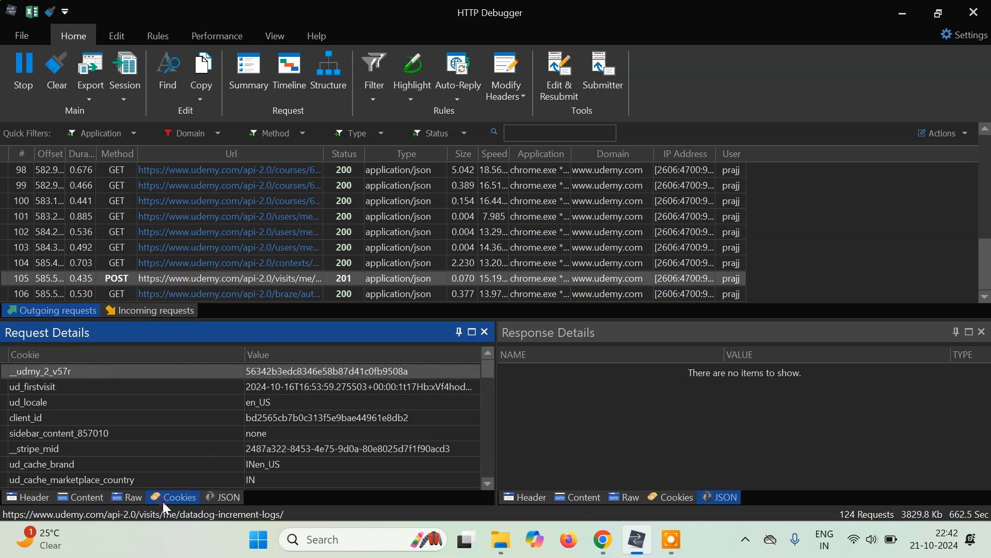
pyautogui.moveTo(486, 367)
pyautogui.mouseDown()
pyautogui.moveTo(498, 476)
pyautogui.moveTo(496, 354)
pyautogui.mouseUp()
pyautogui.click(225, 497)
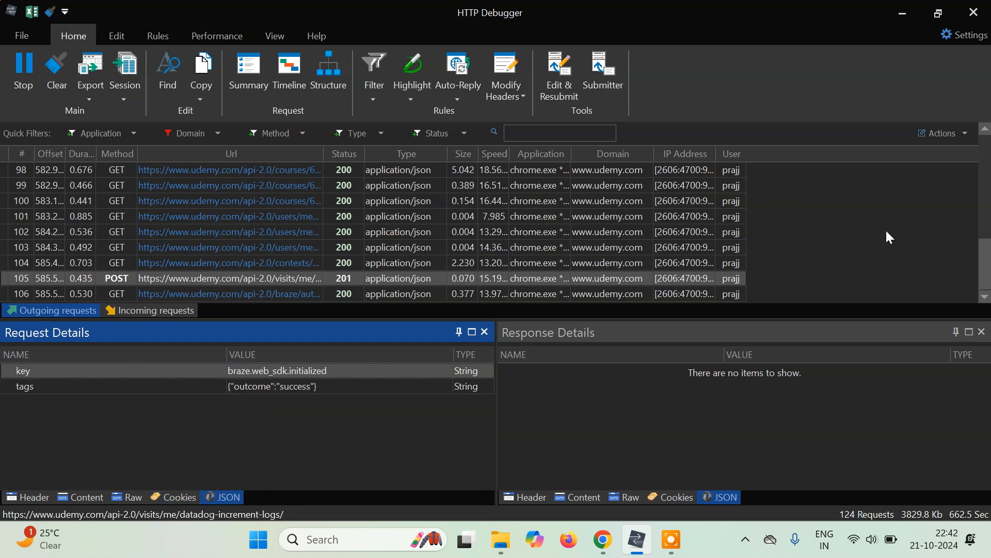
# Restore all domains in the filter and limit the captured requests to the POST method.
pyautogui.click(222, 133)
pyautogui.click(196, 159)
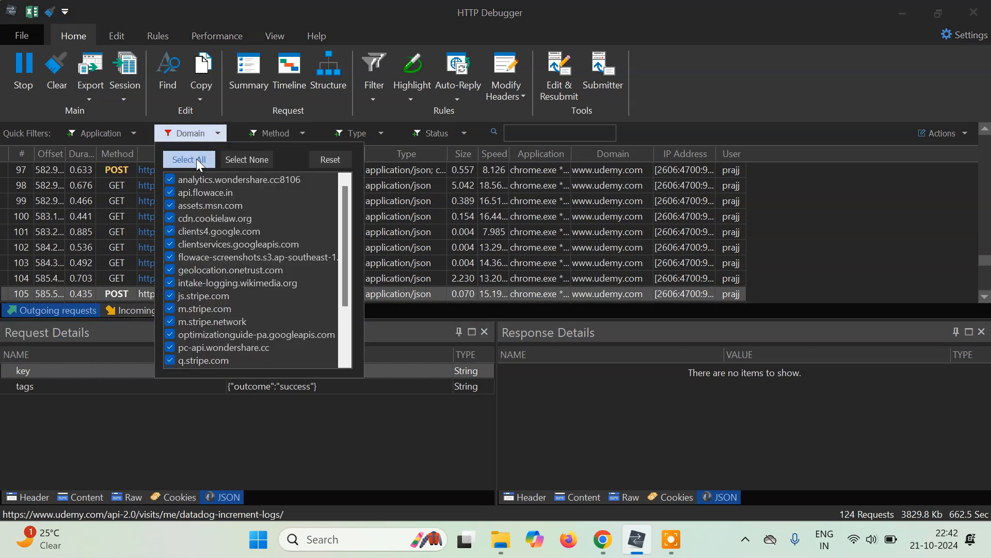
pyautogui.click(288, 132)
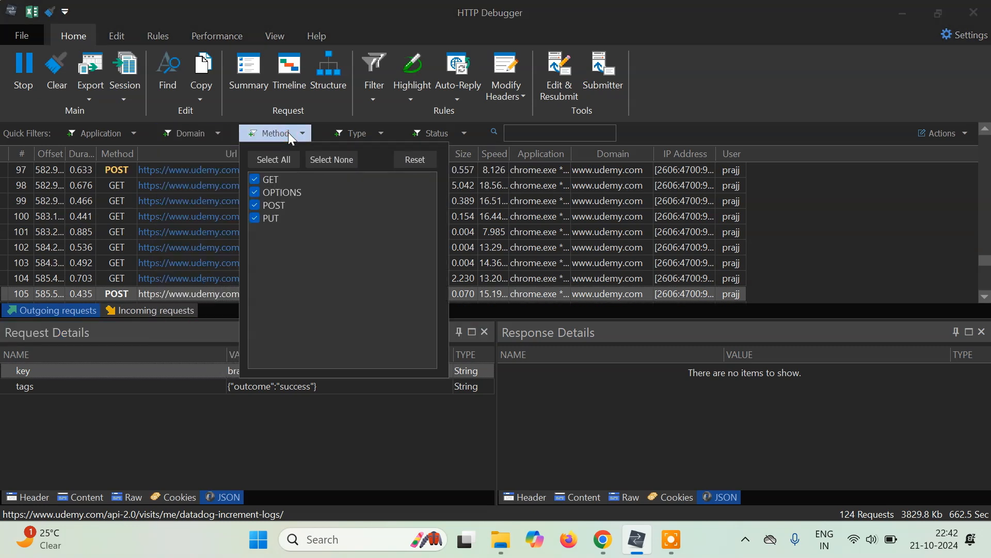
pyautogui.click(333, 161)
pyautogui.click(255, 206)
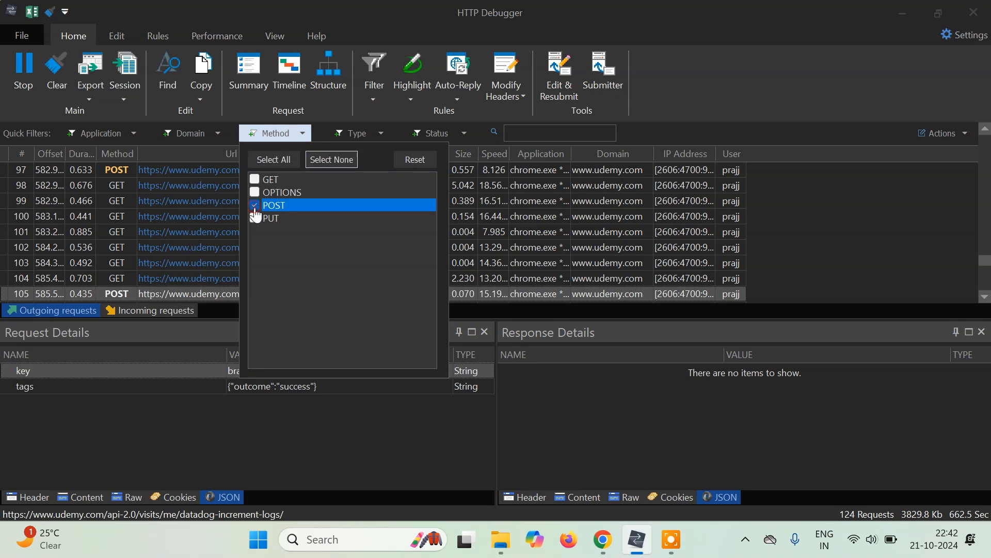
pyautogui.click(851, 206)
pyautogui.moveTo(985, 277)
pyautogui.mouseDown()
pyautogui.moveTo(987, 150)
pyautogui.moveTo(985, 284)
pyautogui.mouseUp()
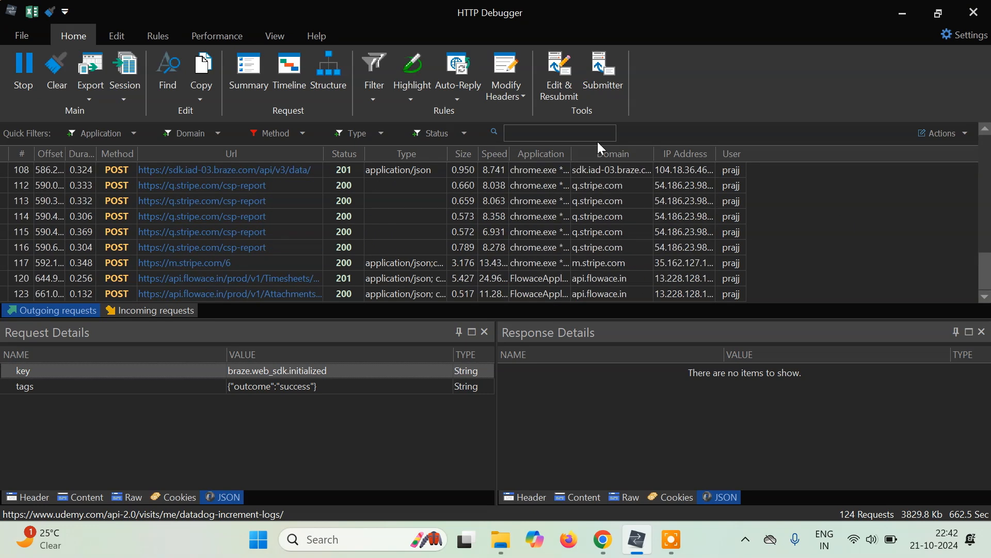
# Restore all methods in the filter and limit the captured requests to the application/json type.
pyautogui.click(307, 135)
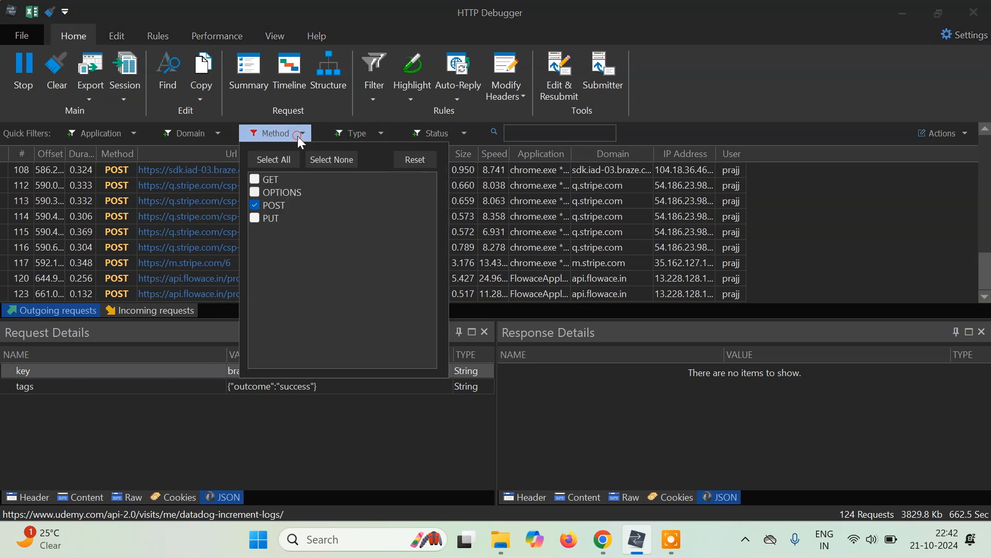
pyautogui.click(268, 160)
pyautogui.click(366, 138)
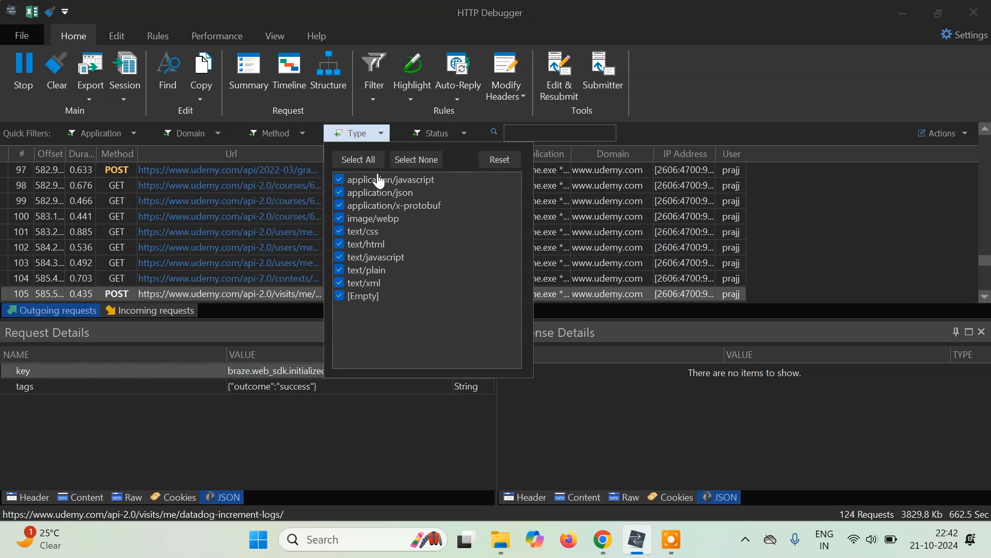
pyautogui.click(410, 160)
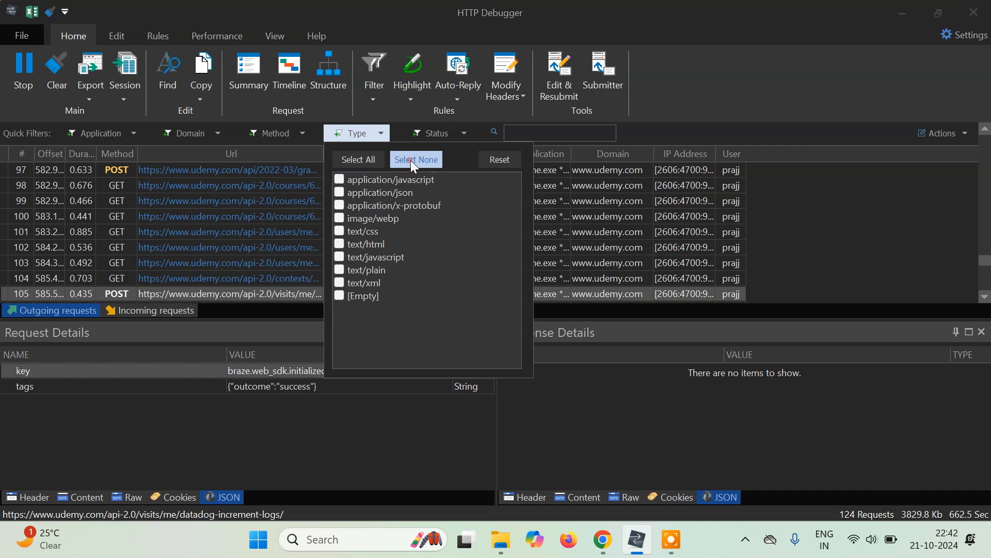
pyautogui.click(339, 192)
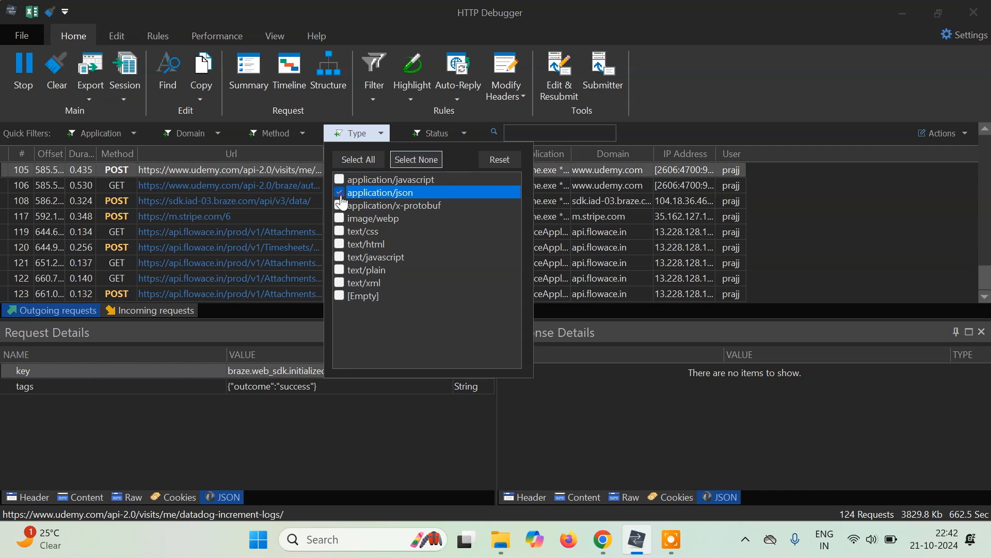
pyautogui.click(815, 213)
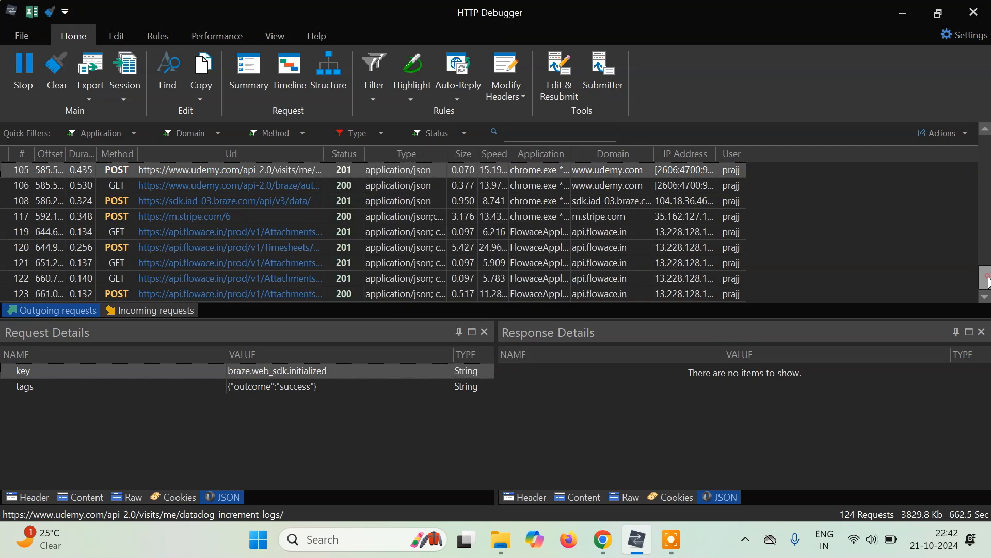
pyautogui.moveTo(985, 277); pyautogui.dragTo(985, 142)
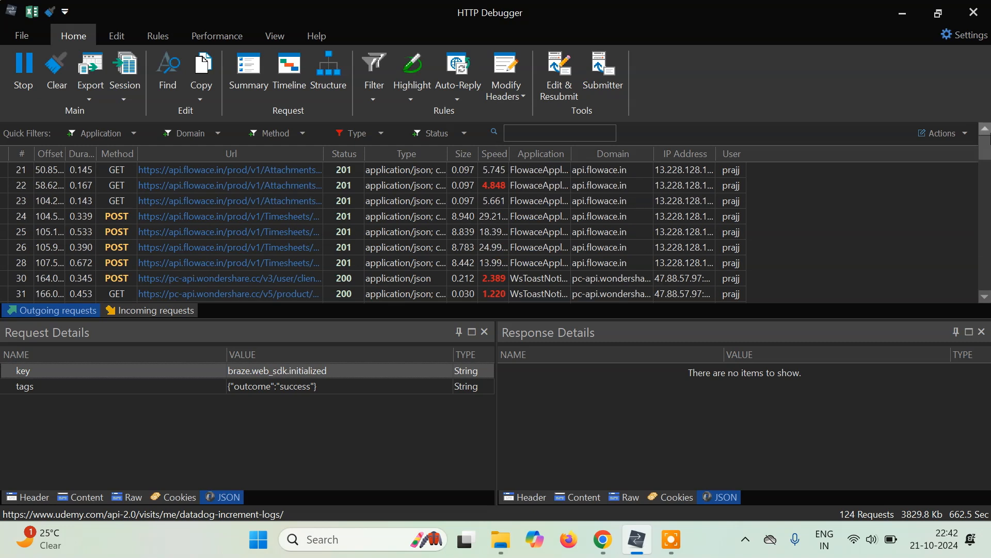
# Examine the JSON data of two api.flowace.in Attachments/health GET requests and the first Timesheets/submit POST request.
pyautogui.click(381, 188)
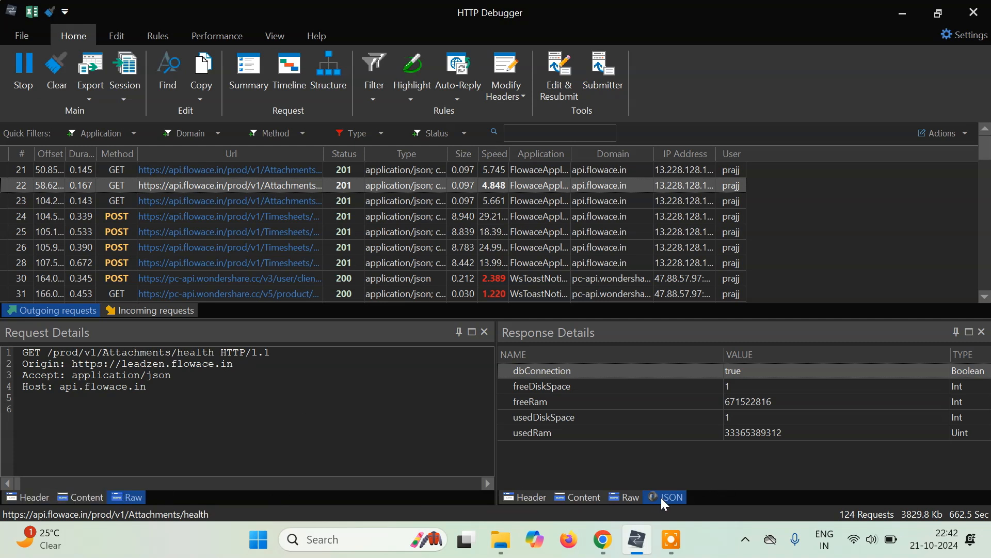
pyautogui.click(401, 202)
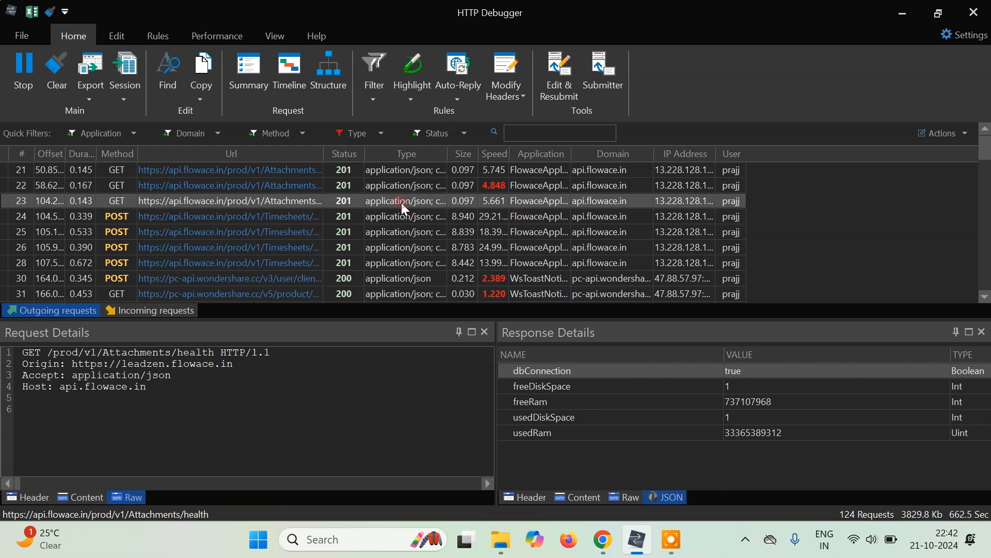
pyautogui.click(397, 216)
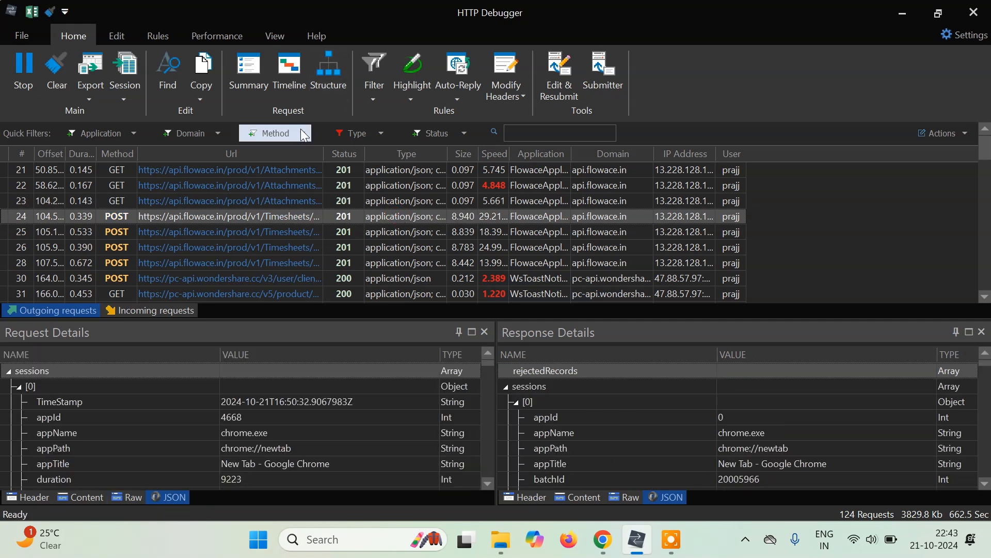
# Restore all content types in the filter and limit the captured requests to status code 200.
pyautogui.click(345, 130)
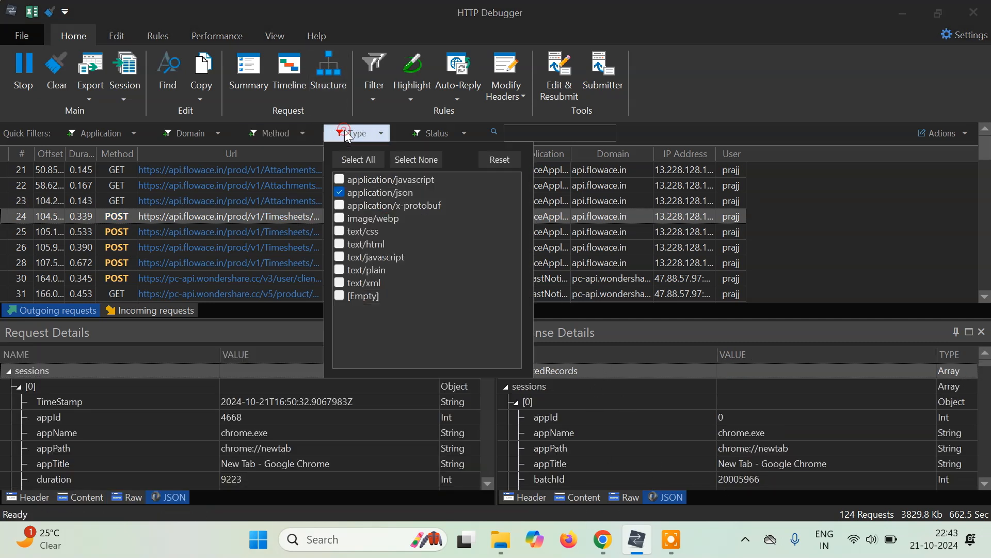
pyautogui.click(359, 160)
pyautogui.click(435, 136)
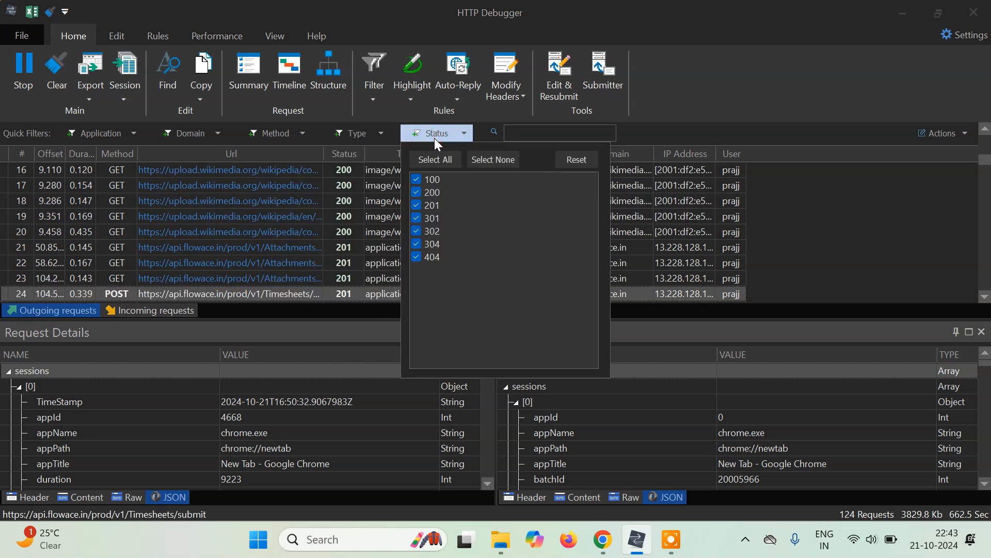
pyautogui.click(488, 160)
pyautogui.click(418, 194)
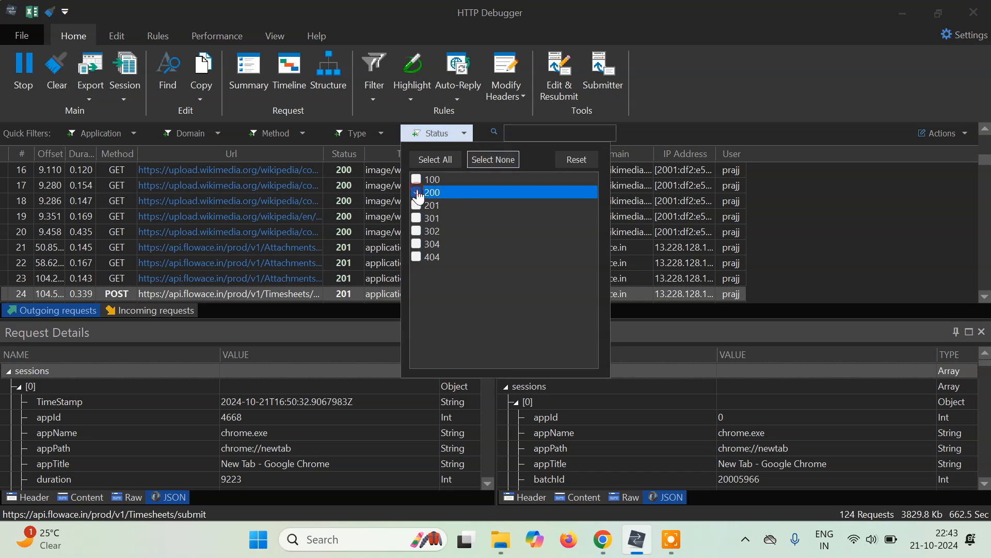
pyautogui.click(792, 218)
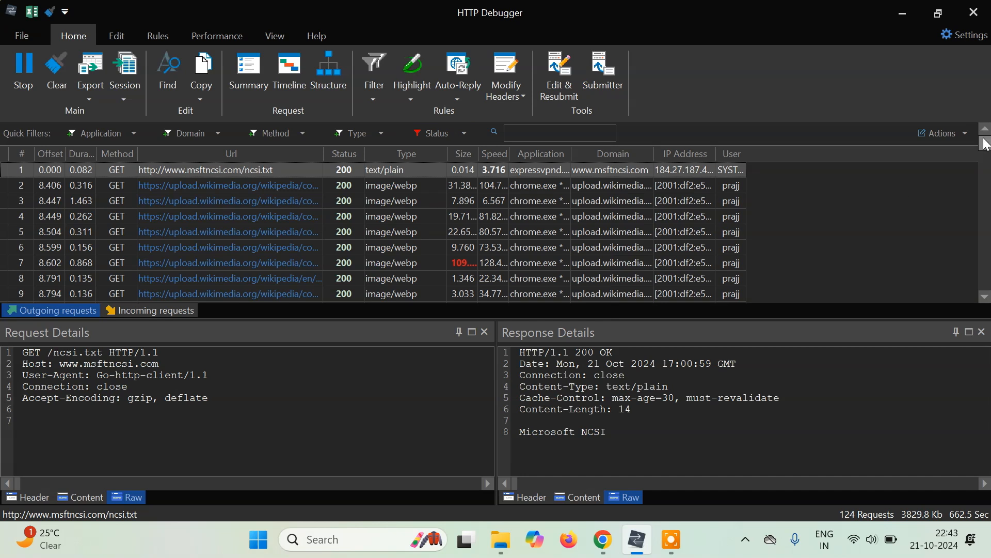
pyautogui.moveTo(986, 144); pyautogui.dragTo(984, 113)
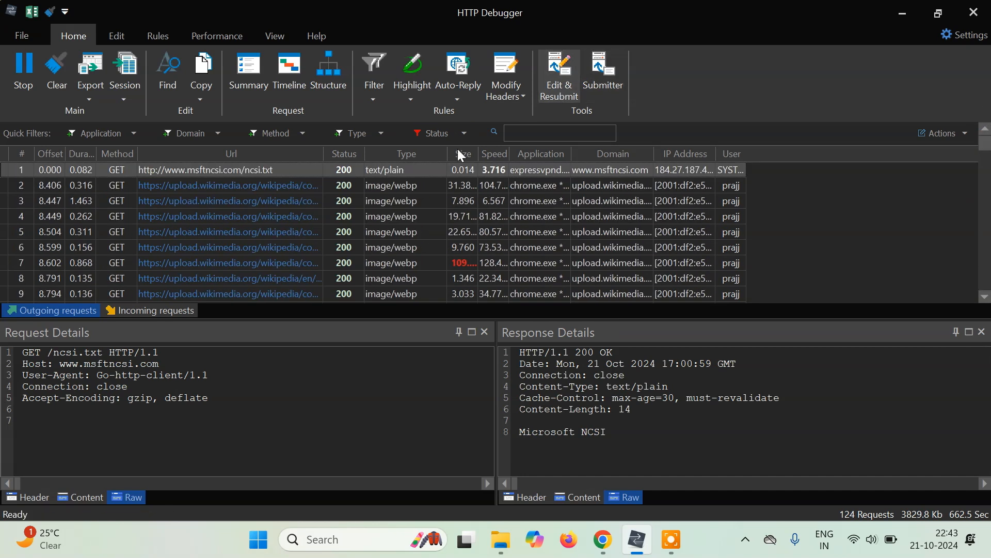
# Restore all status codes in the filter so every captured request is listed.
pyautogui.click(458, 135)
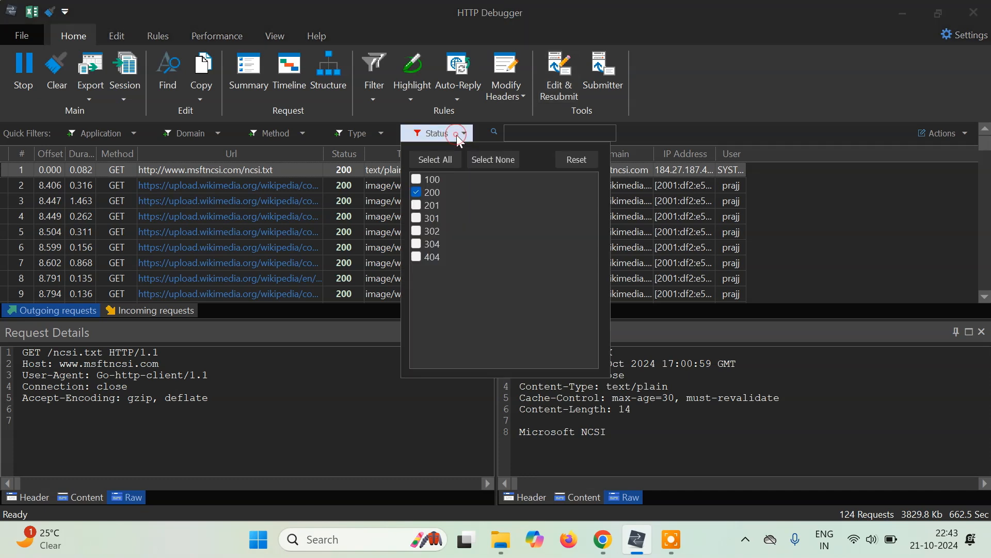
pyautogui.click(441, 162)
pyautogui.click(751, 104)
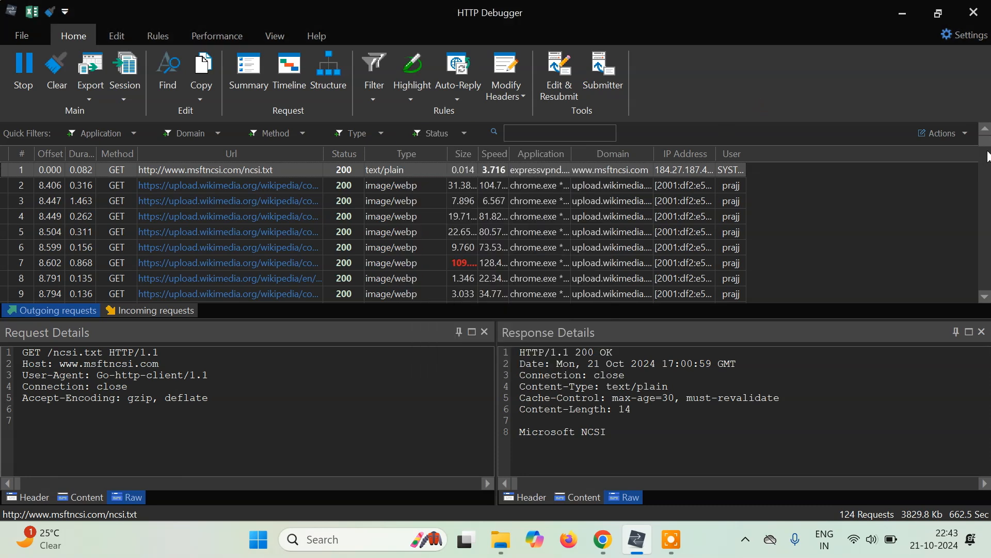
# Copy v1/Attachments from an Attachments/health GET request's raw text and use it as the search text for the captured requests.
pyautogui.moveTo(990, 142); pyautogui.dragTo(990, 207)
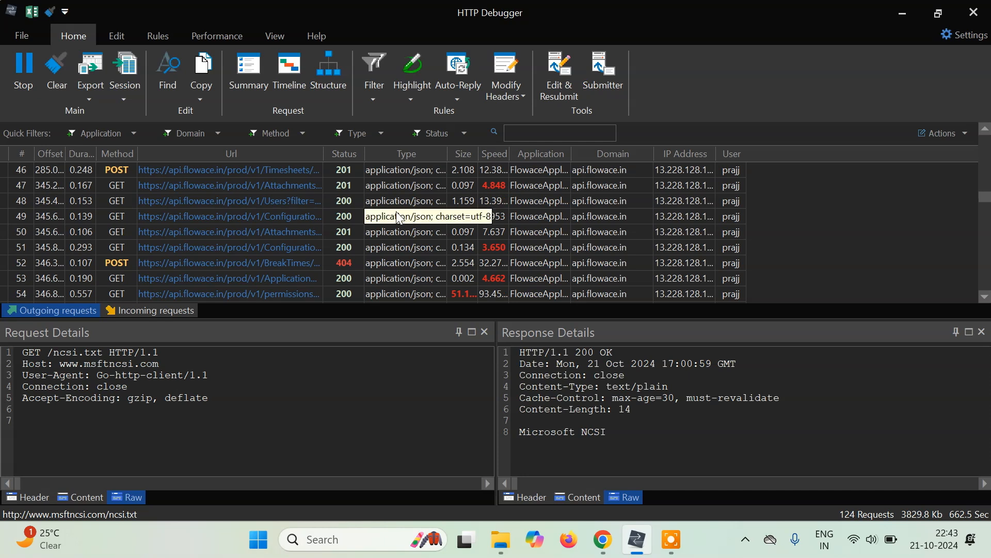
pyautogui.click(305, 233)
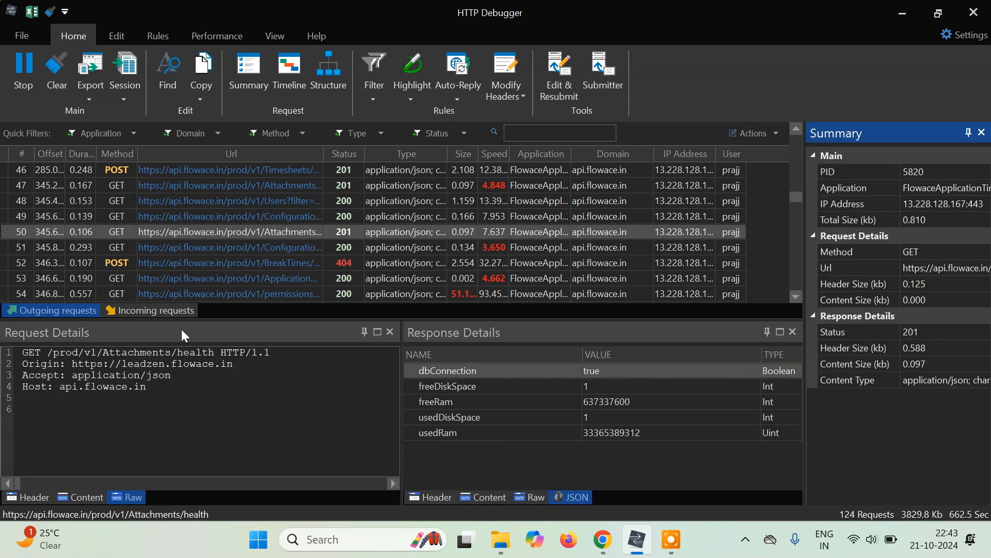
pyautogui.moveTo(171, 354); pyautogui.dragTo(84, 356)
pyautogui.hotkey('ctrl', 'c')
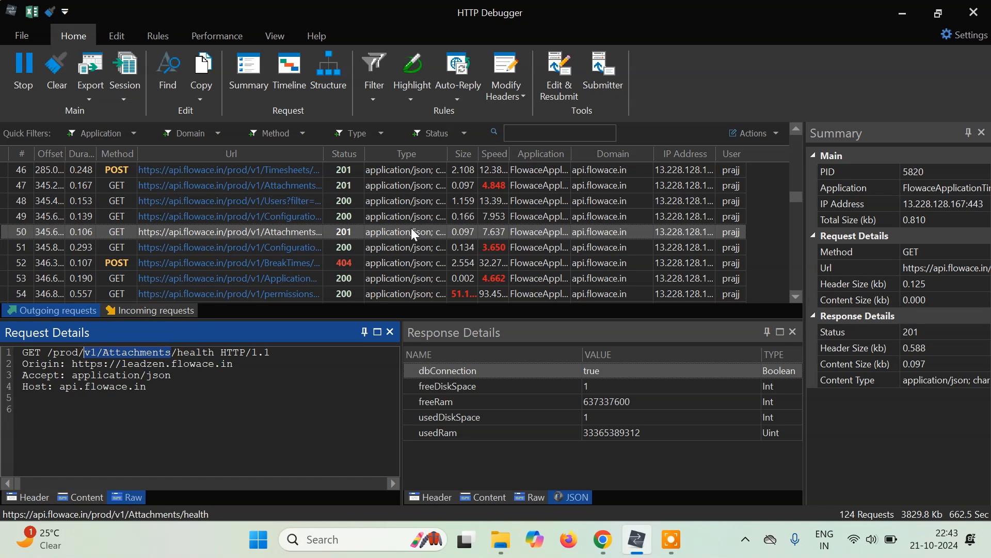
pyautogui.click(581, 131)
pyautogui.hotkey('ctrl', 'v')
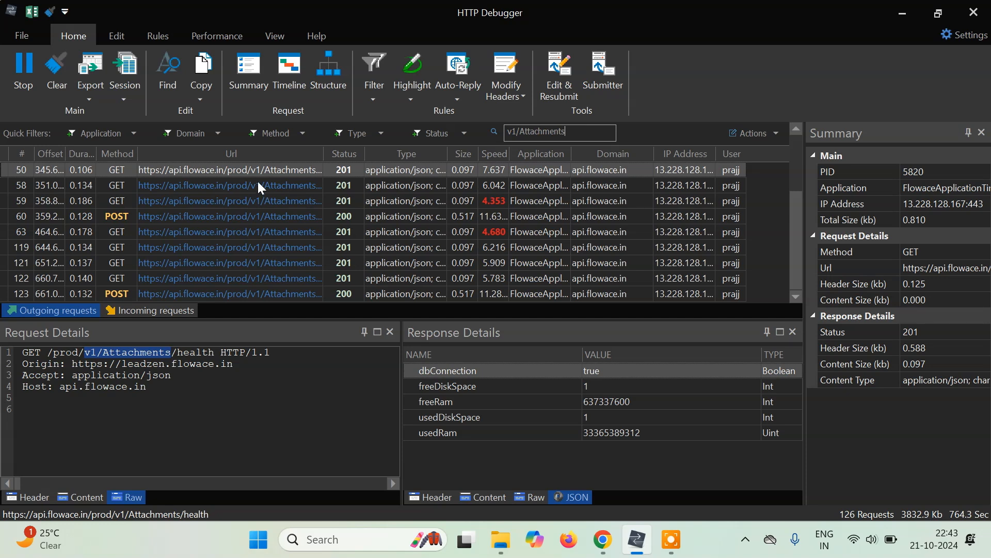
pyautogui.moveTo(794, 208); pyautogui.dragTo(753, 141)
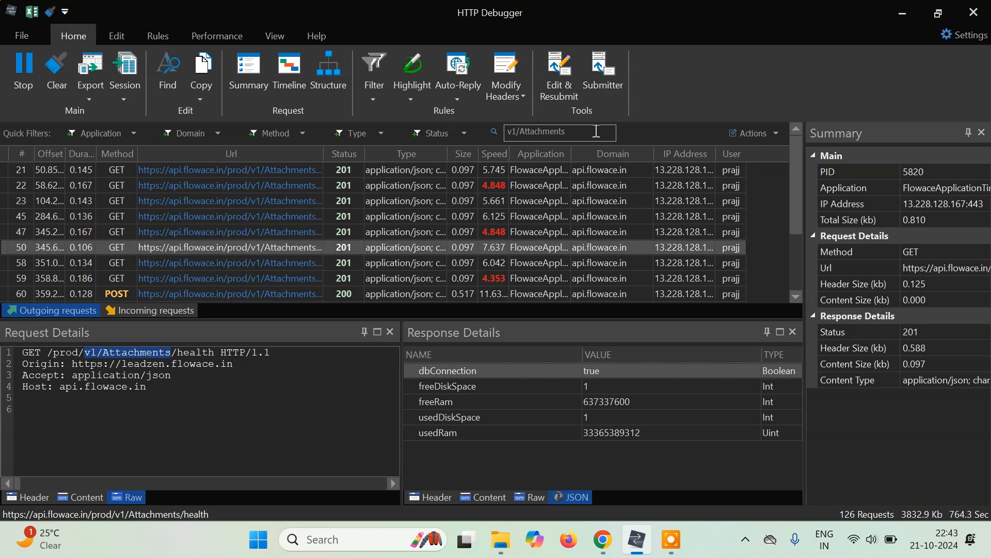
pyautogui.moveTo(595, 133); pyautogui.dragTo(506, 133)
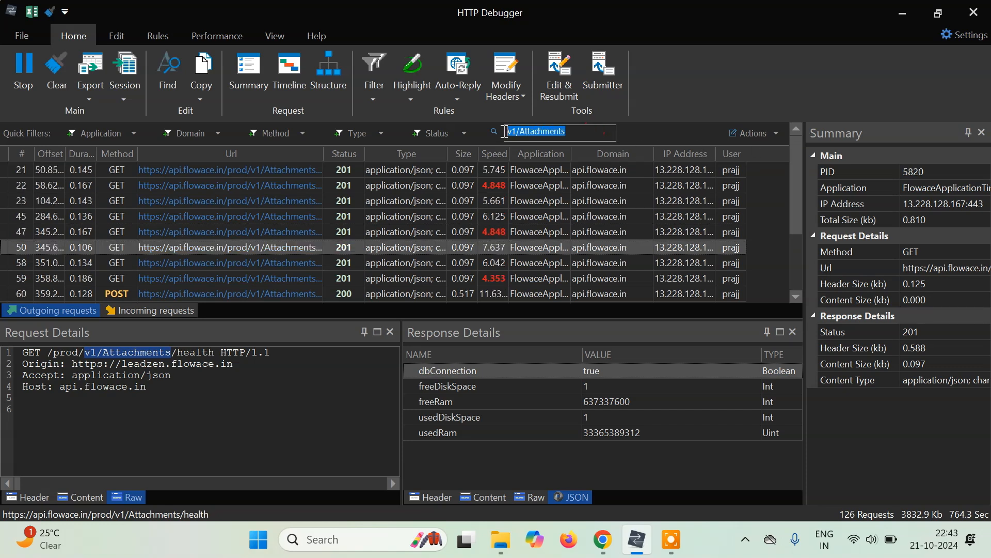
pyautogui.click(775, 133)
pyautogui.moveTo(786, 151)
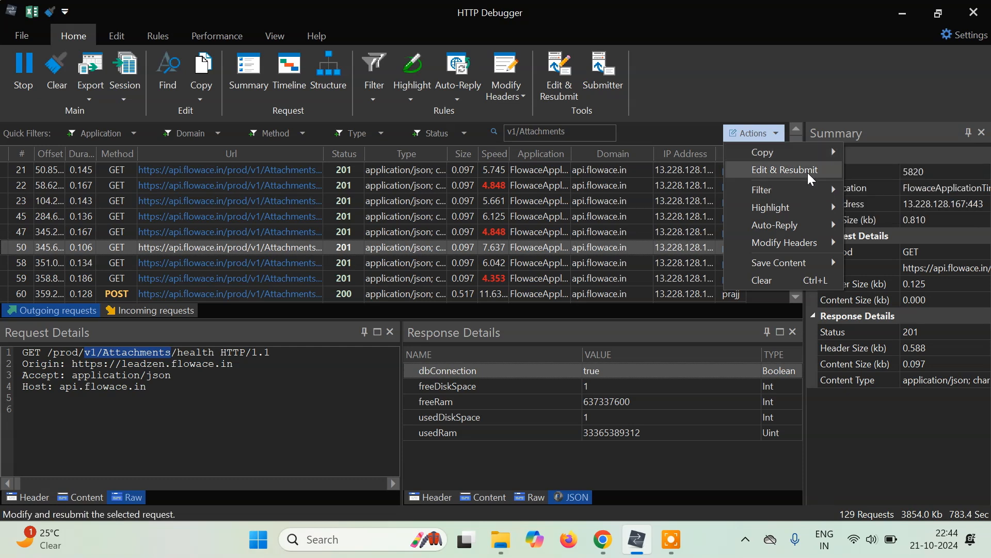
pyautogui.click(363, 416)
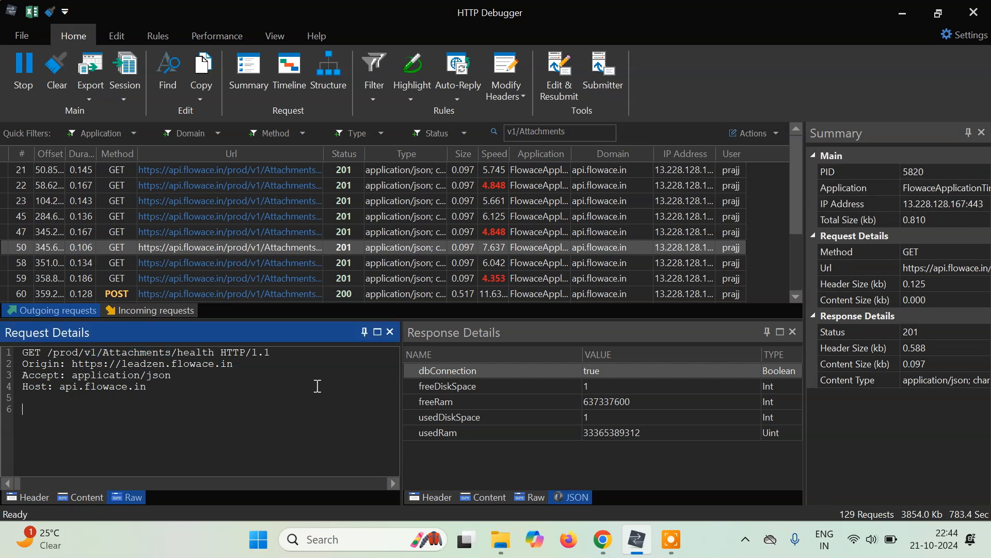
# View the request content of the first Attachments/generatePresignedUrl POST request and open that request for editing and resubmitting.
pyautogui.moveTo(798, 153); pyautogui.dragTo(803, 187)
pyautogui.click(245, 244)
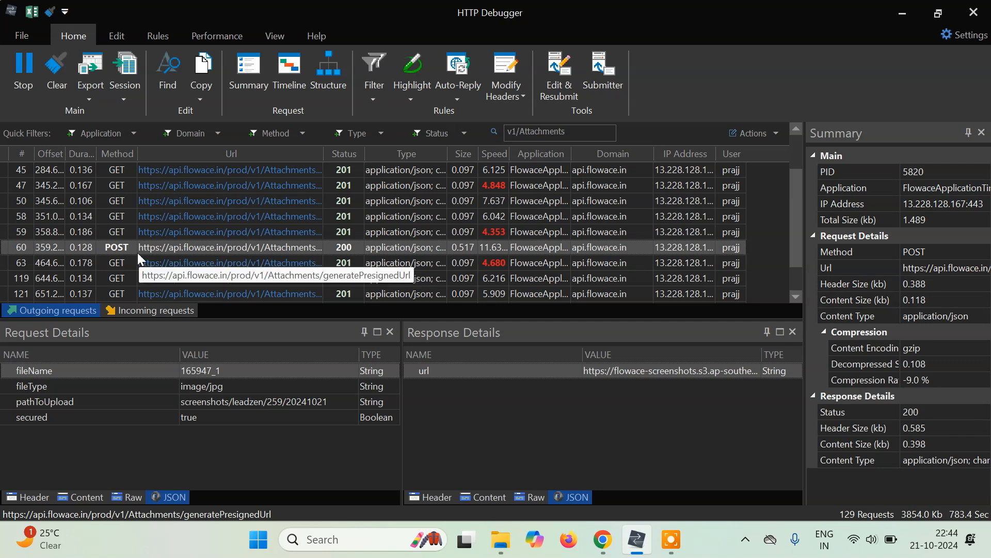
pyautogui.click(76, 495)
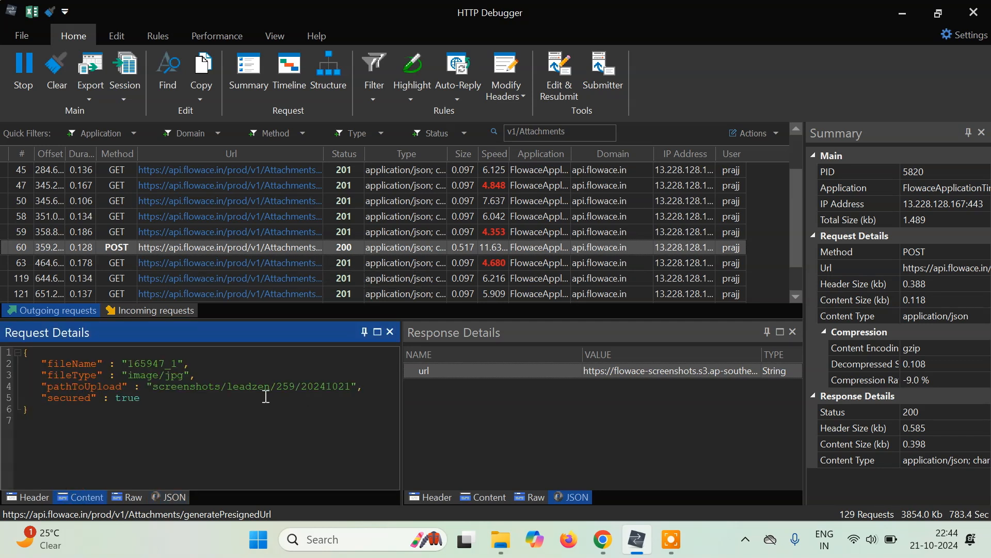
pyautogui.rightClick(495, 253)
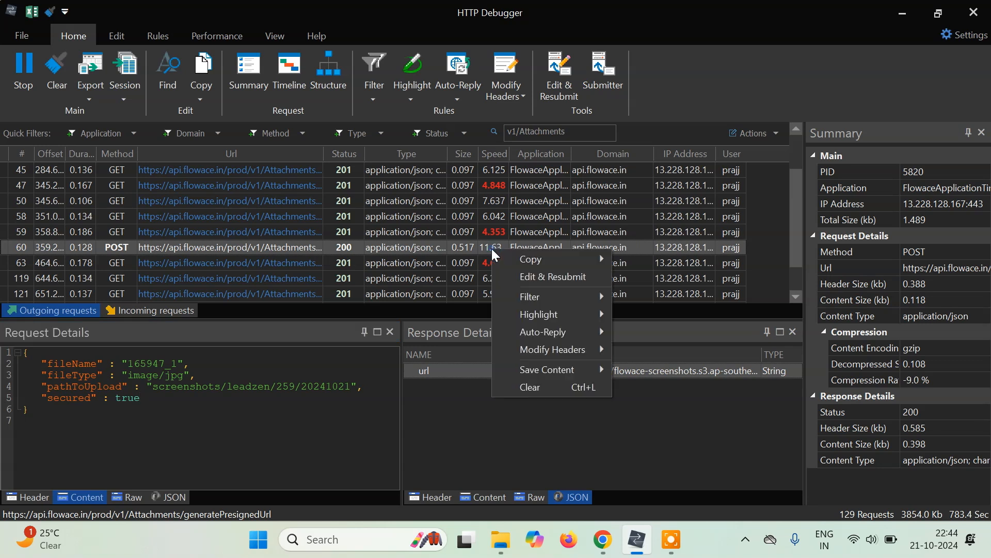
pyautogui.click(541, 275)
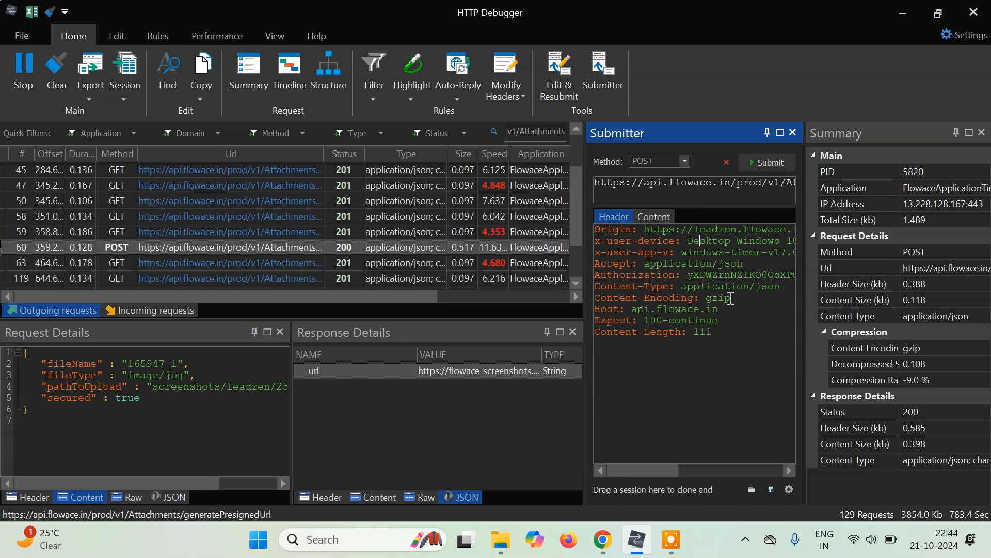
# Change the fileName value in the resubmission's JSON content to 165947_2.
pyautogui.click(644, 218)
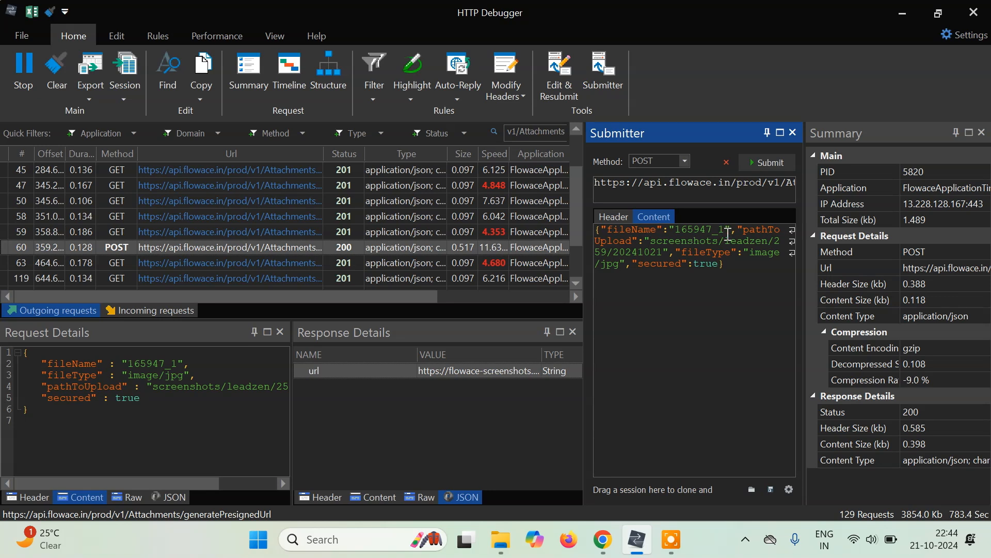
pyautogui.click(746, 261)
pyautogui.hotkey('ctrl', 'a')
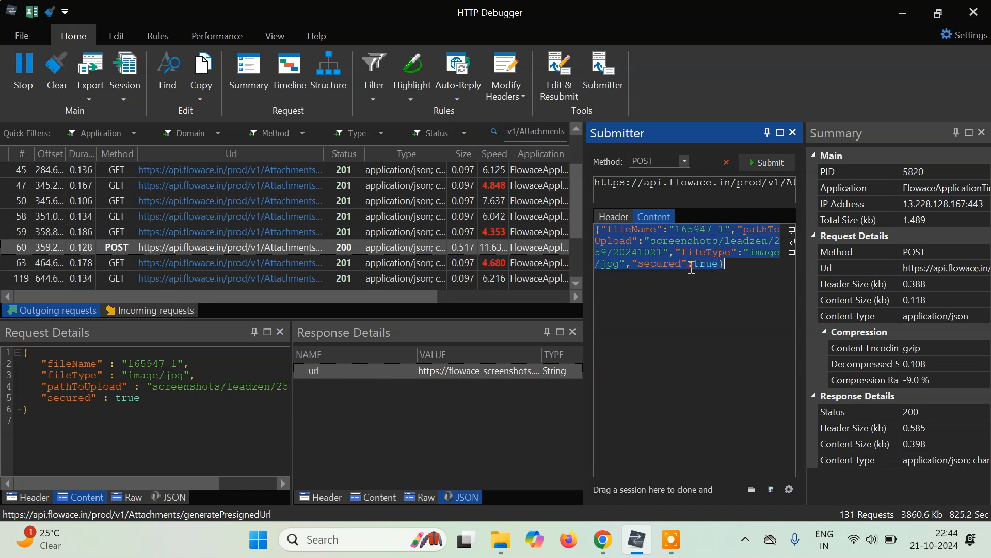
pyautogui.click(713, 293)
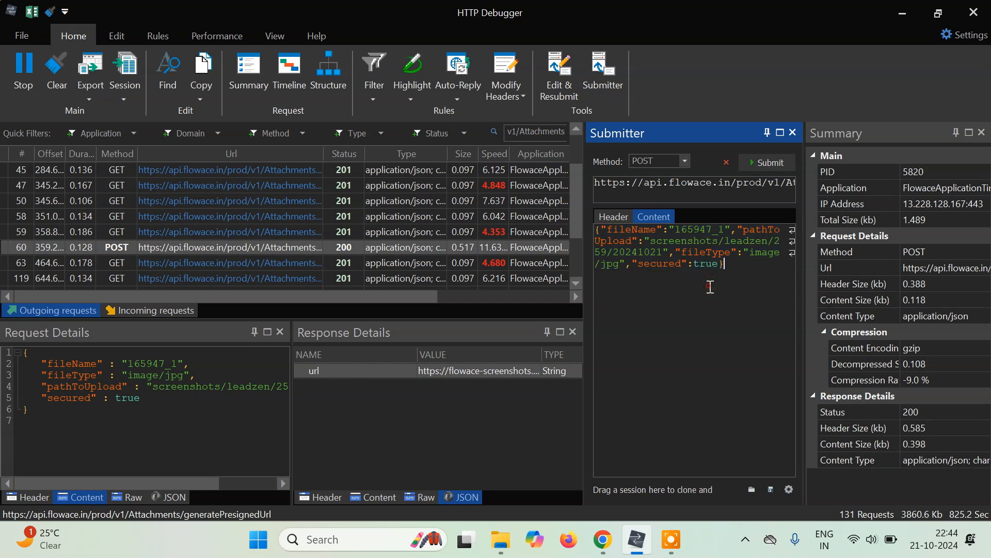
pyautogui.click(713, 230)
pyautogui.moveTo(724, 233); pyautogui.dragTo(714, 232)
pyautogui.write('2')
# Submit the edited POST request and view the content of its response.
pyautogui.moveTo(577, 194); pyautogui.dragTo(570, 268)
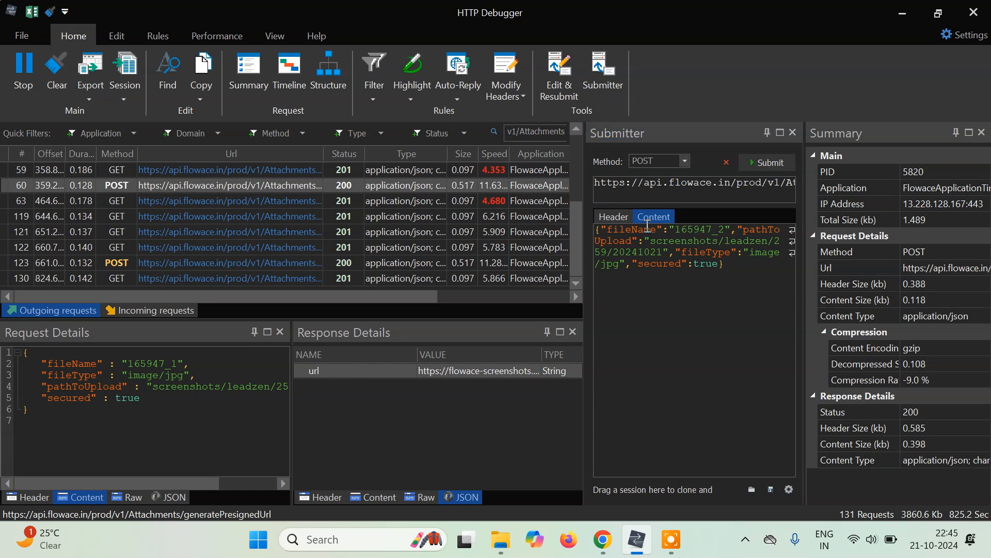
pyautogui.click(761, 162)
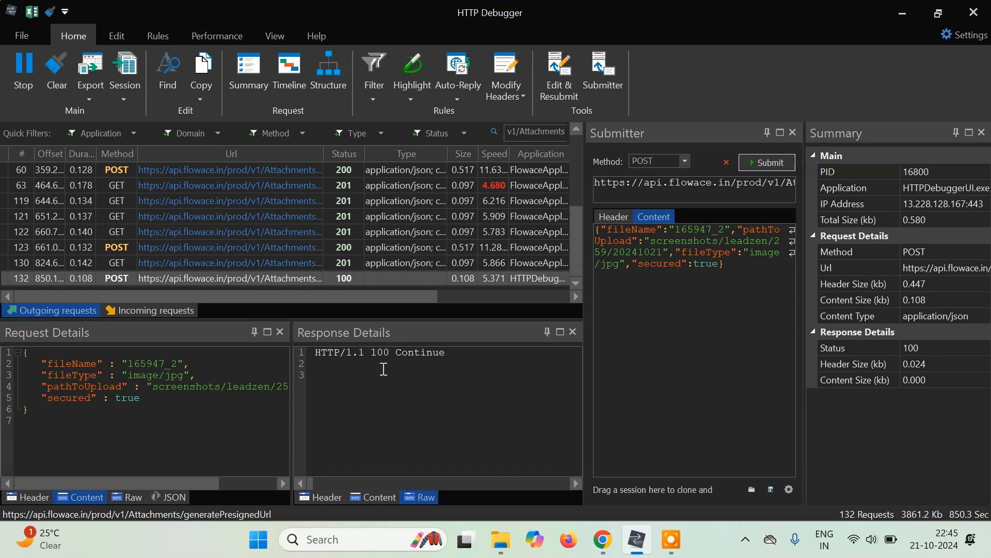
pyautogui.click(370, 495)
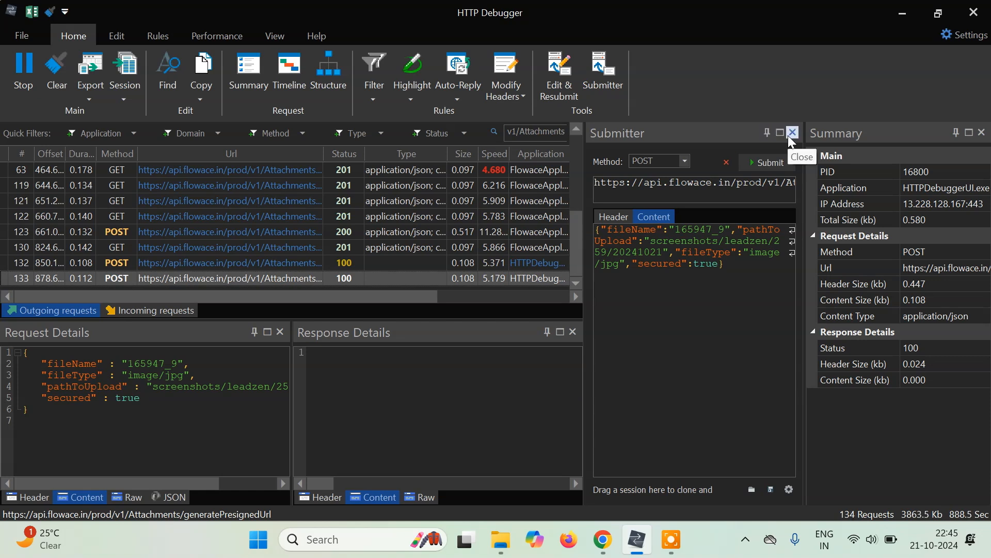
# Review the HTTP methods offered for the resubmission, plus its headers and JSON content.
pyautogui.click(686, 164)
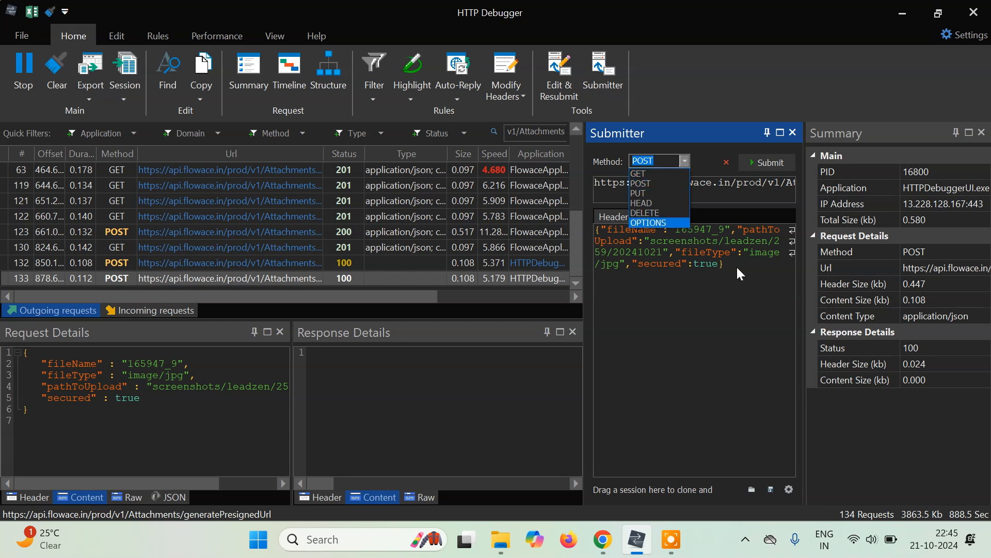
pyautogui.click(750, 284)
pyautogui.click(617, 219)
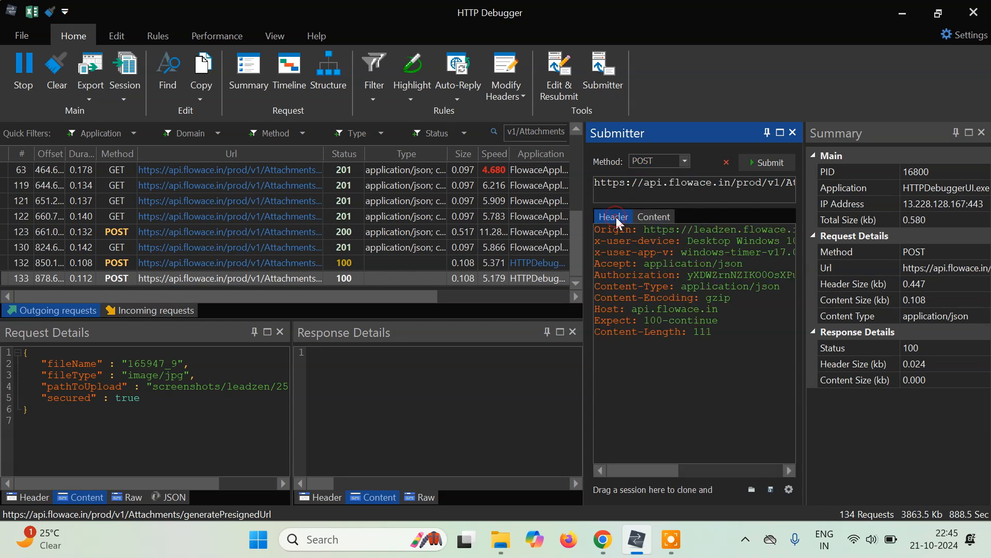
pyautogui.click(660, 218)
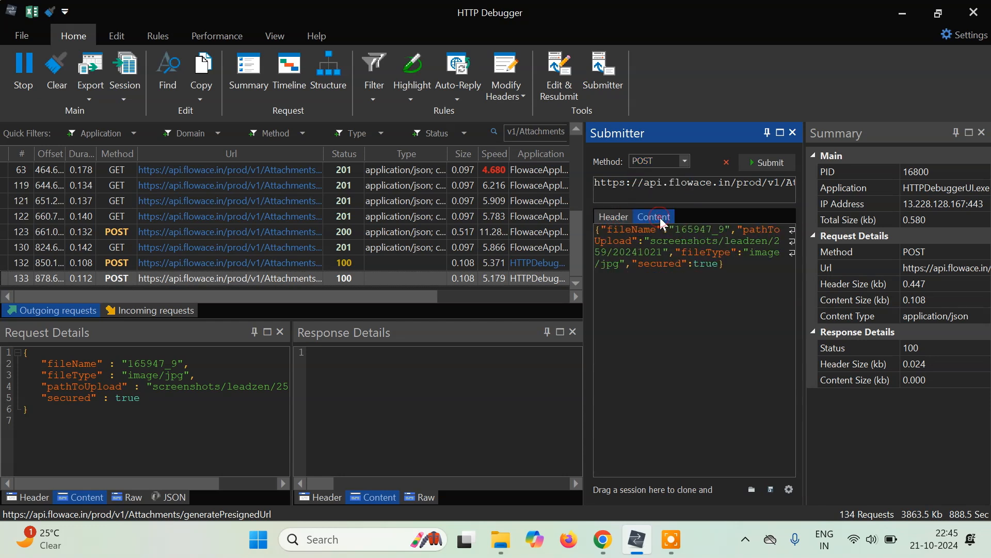
# Close the Submitter and clear the v1/Attachments search text from the captured requests.
pyautogui.click(796, 131)
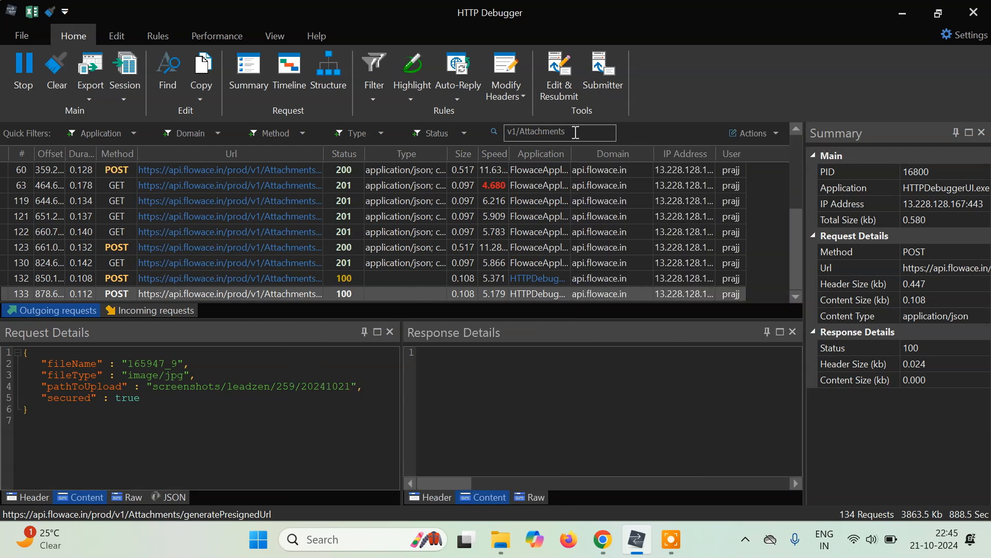
pyautogui.hotkey('ctrl', 'a')
pyautogui.press('BackSpace')
# Open a new custom filter rule for the selected request and read through its full URL value.
pyautogui.click(754, 130)
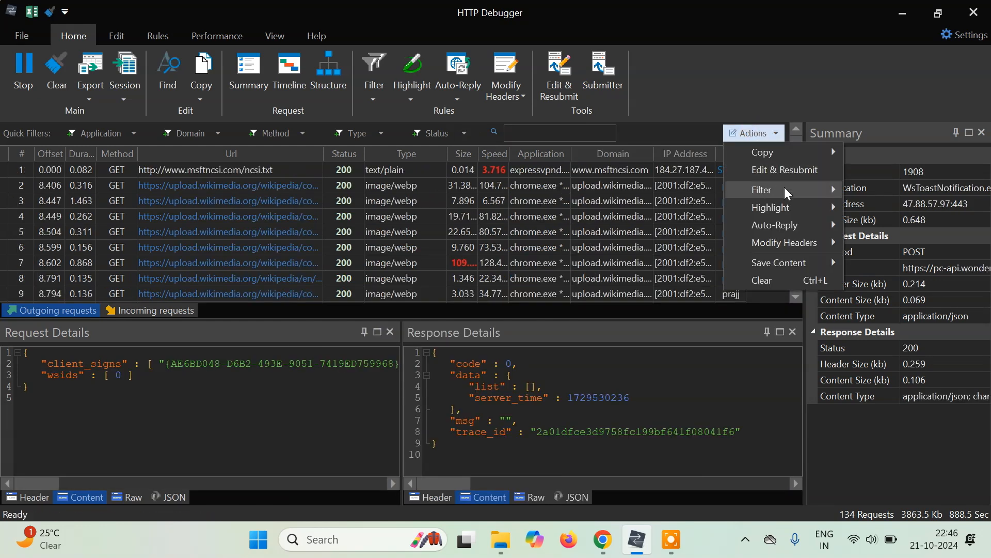
pyautogui.moveTo(785, 188)
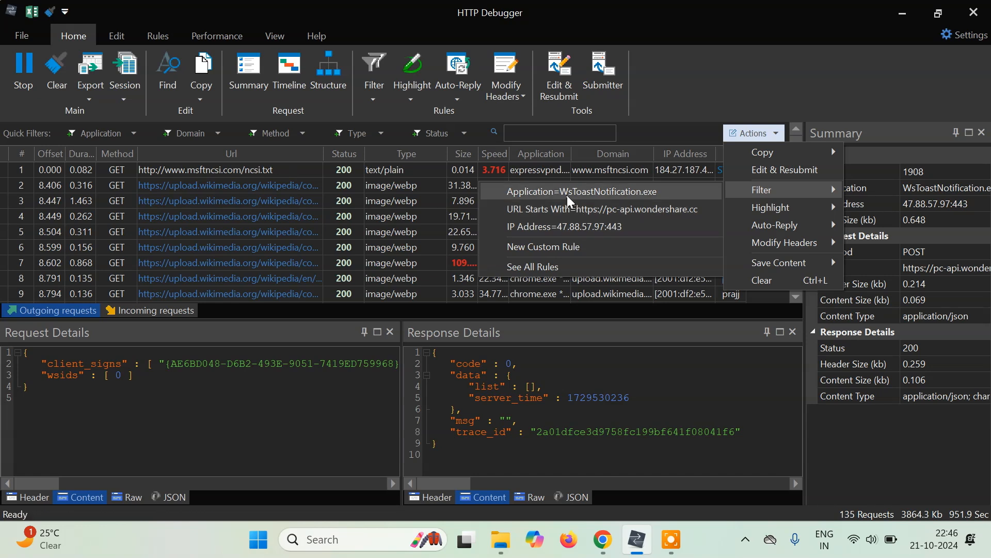
pyautogui.click(553, 251)
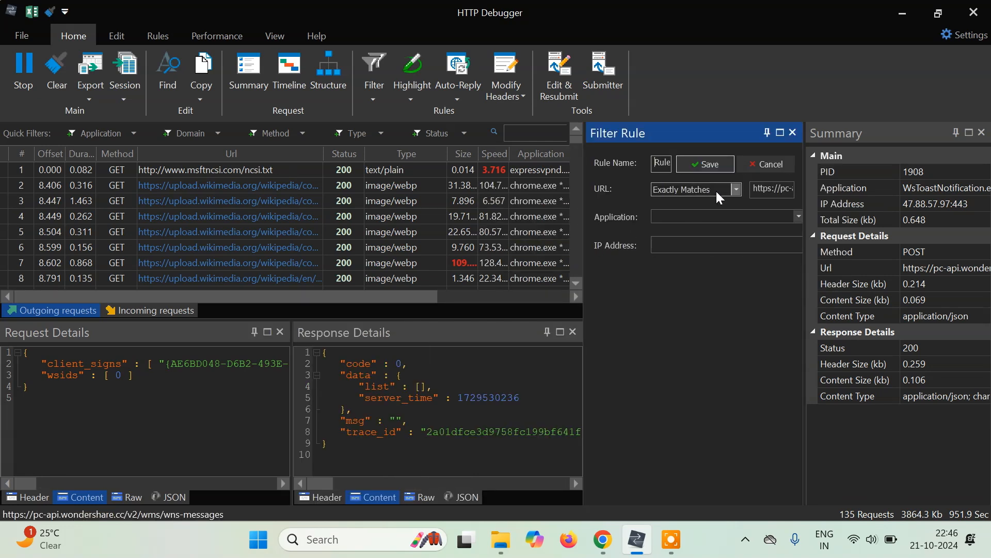
pyautogui.click(777, 190)
pyautogui.press('Right')
pyautogui.press('Right')
pyautogui.press('Right')
pyautogui.press('Right')
pyautogui.press('Right')
pyautogui.press('Right')
pyautogui.press('Right')
pyautogui.press('Right')
pyautogui.press('Right')
pyautogui.press('Right')
pyautogui.press('Right')
pyautogui.press('Right')
pyautogui.press('Right')
pyautogui.press('Right')
pyautogui.press('Right')
pyautogui.press('Right')
pyautogui.press('Right')
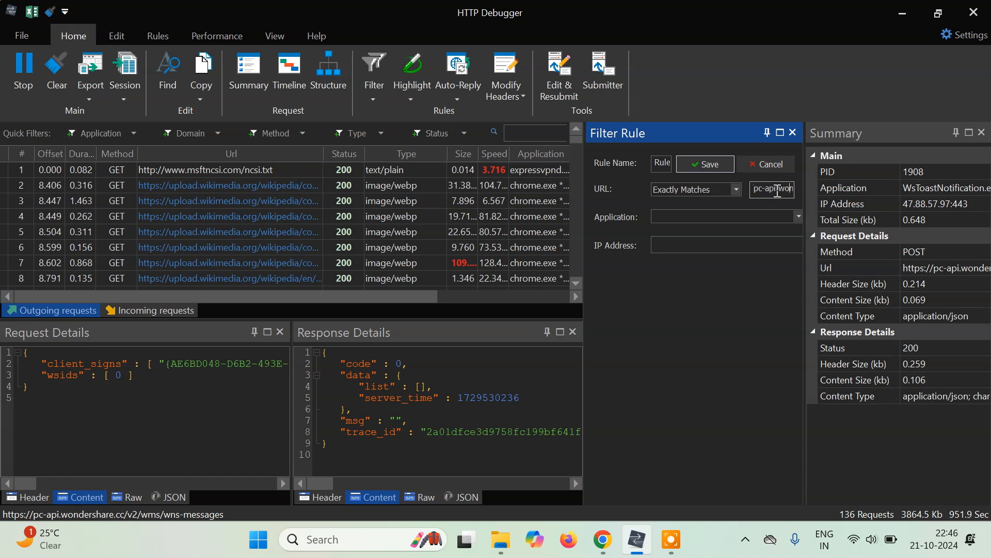
pyautogui.press('Left')
pyautogui.press('Left')
pyautogui.press('Left')
pyautogui.press('Left')
pyautogui.press('Left')
pyautogui.press('Left')
pyautogui.press('Left')
pyautogui.press('Left')
pyautogui.press('Left')
pyautogui.press('Left')
pyautogui.press('Left')
pyautogui.press('Left')
pyautogui.press('Left')
pyautogui.press('Left')
pyautogui.press('Left')
pyautogui.press('Left')
pyautogui.press('Left')
pyautogui.press('Left')
# Check the filter rule's application choices and IP address field, and close the rule without saving.
pyautogui.click(788, 221)
pyautogui.click(798, 215)
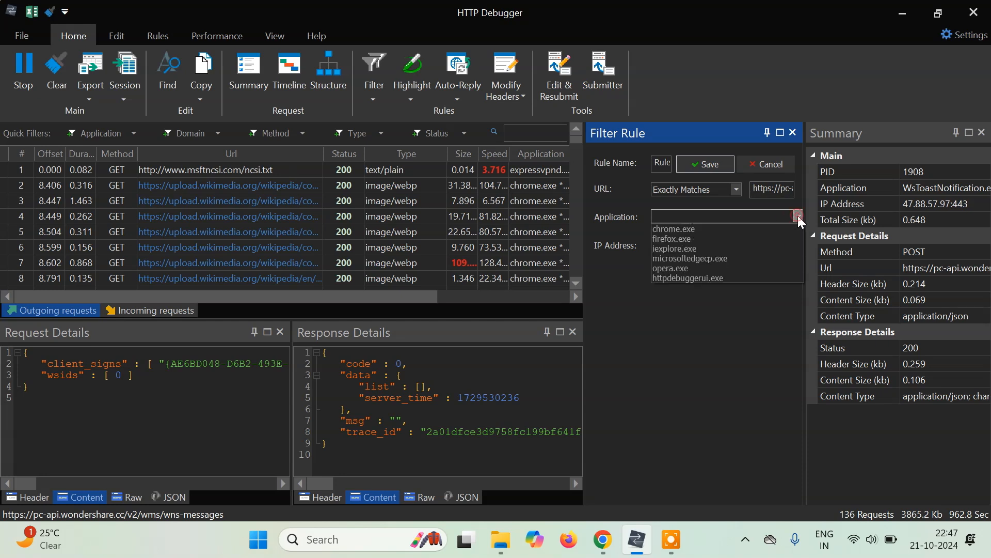
pyautogui.click(627, 337)
pyautogui.click(709, 246)
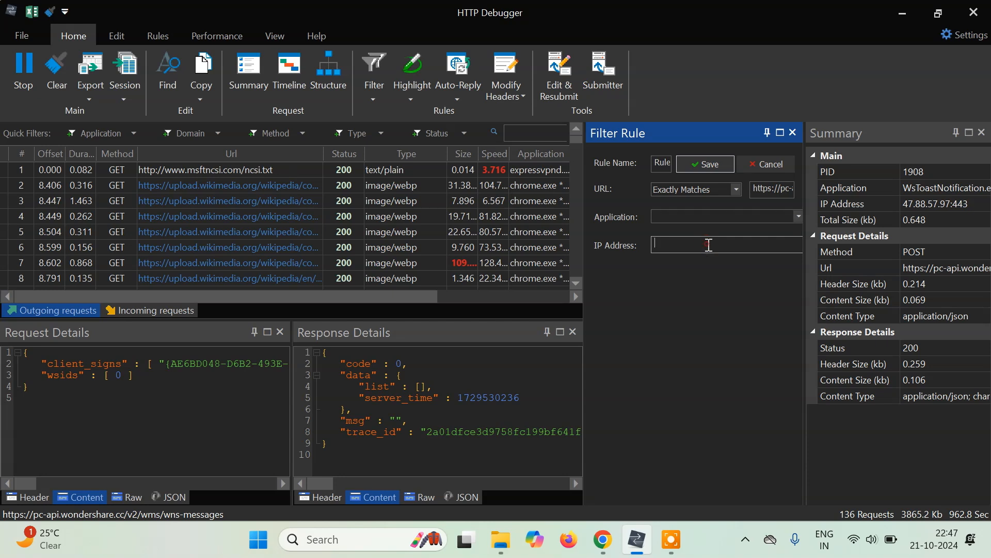
pyautogui.click(793, 133)
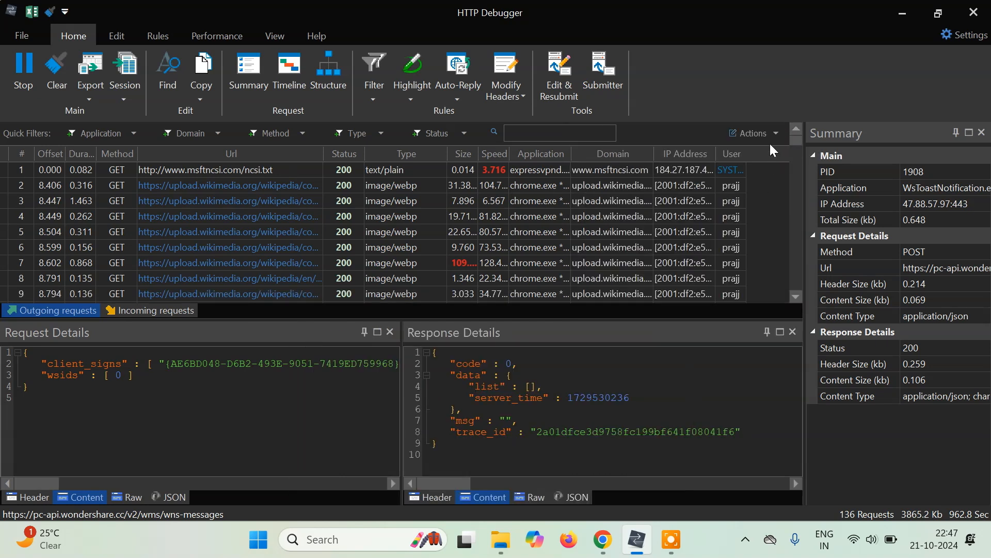
# Save a highlight rule based on Status=200 with its default colours and bold text, and check the highlighted requests.
pyautogui.click(767, 136)
pyautogui.moveTo(793, 206)
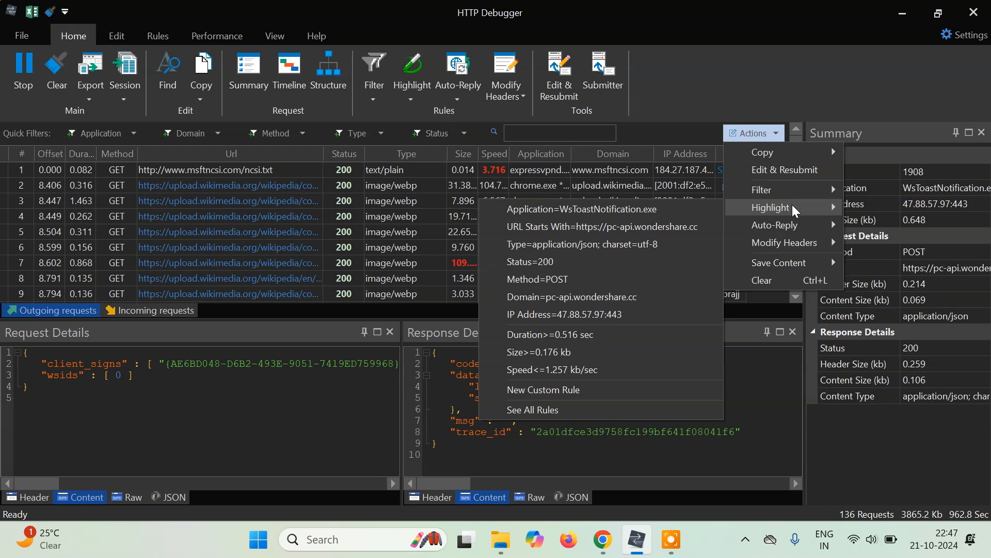
pyautogui.click(562, 263)
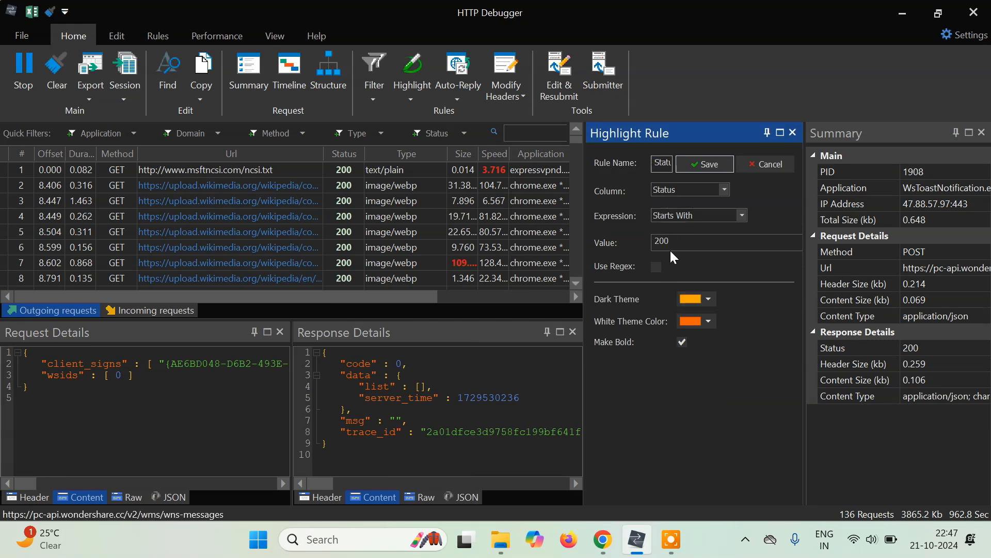
pyautogui.click(716, 166)
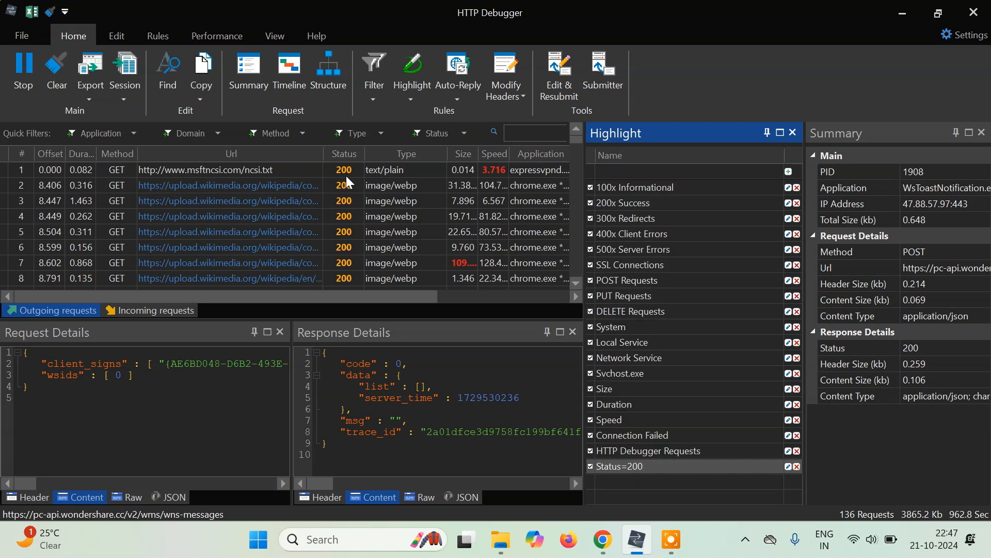
pyautogui.moveTo(327, 298); pyautogui.dragTo(372, 302)
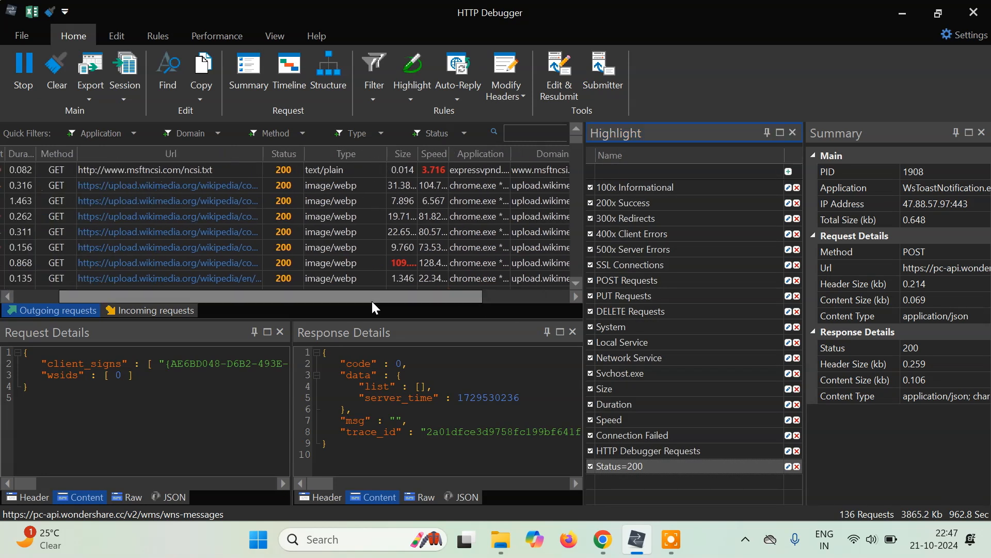
# Delete the 200x Success and Status=200 highlight rules from the full rule list and close the list.
pyautogui.moveTo(577, 141); pyautogui.dragTo(572, 102)
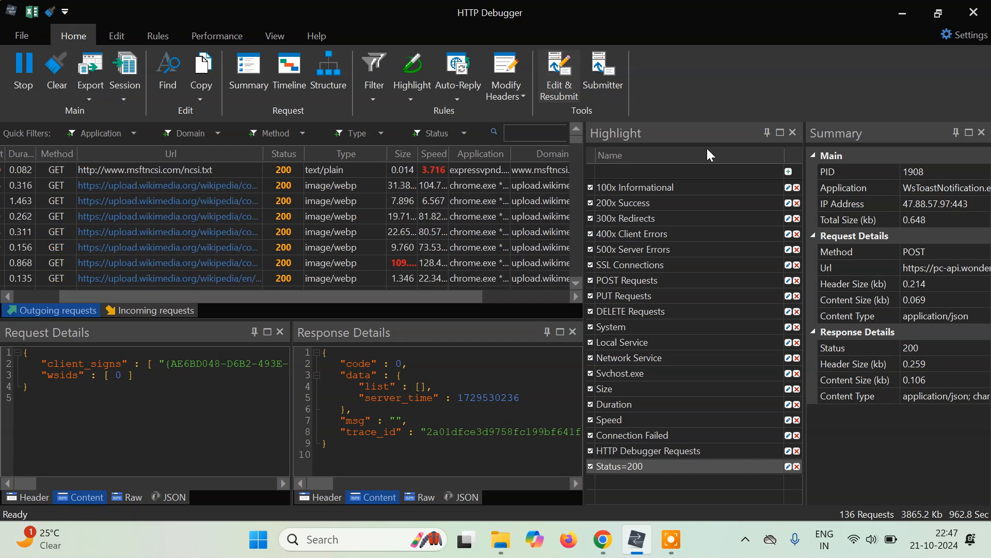
pyautogui.click(793, 133)
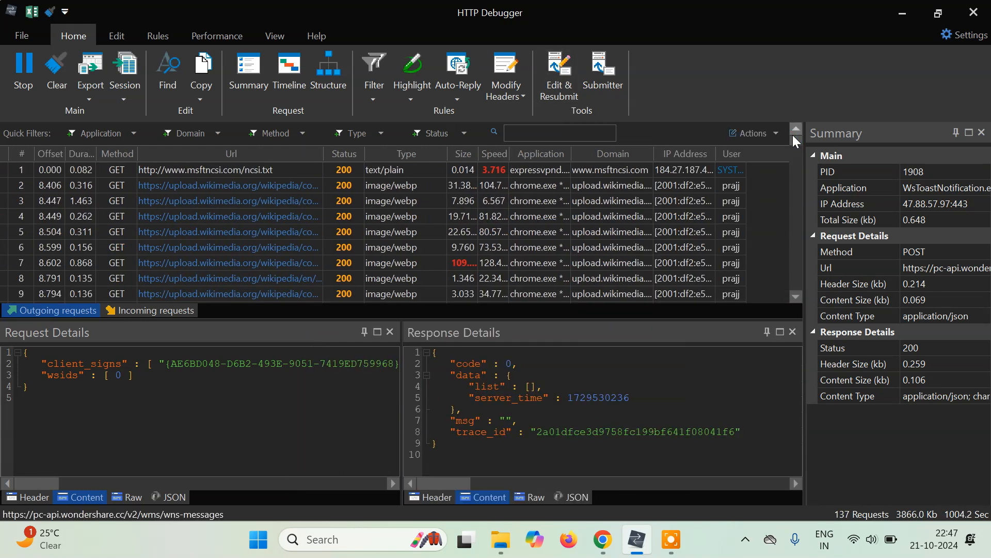
pyautogui.click(776, 135)
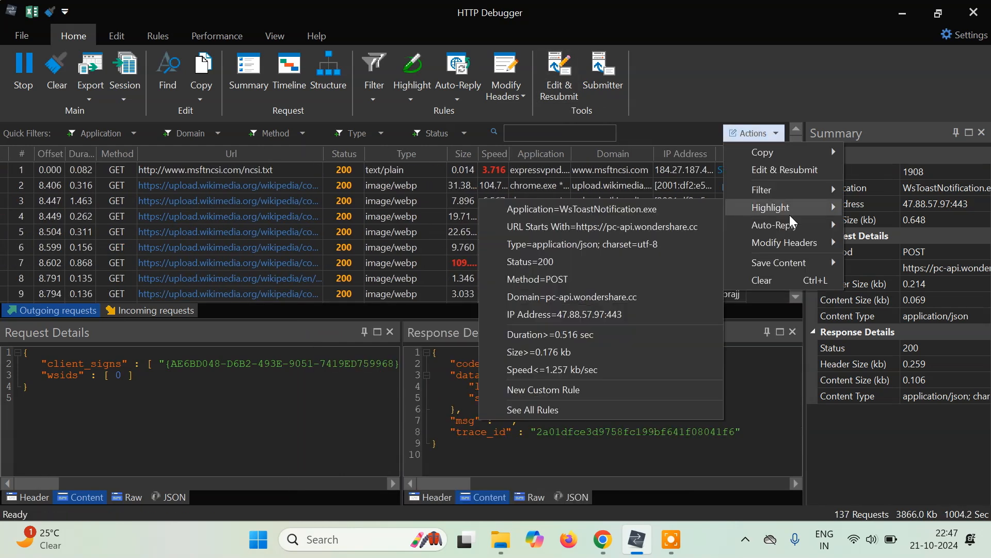
pyautogui.click(535, 411)
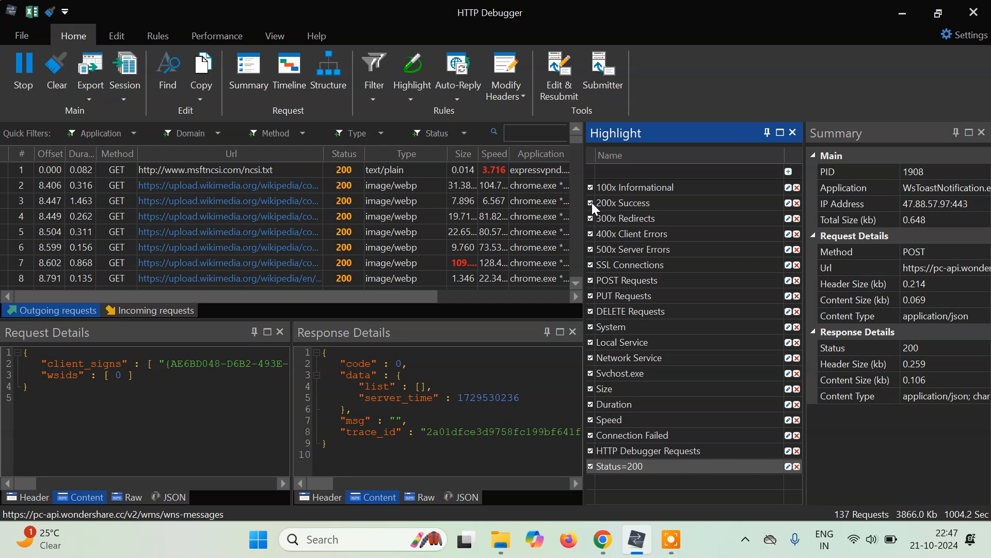
pyautogui.click(798, 203)
pyautogui.click(462, 319)
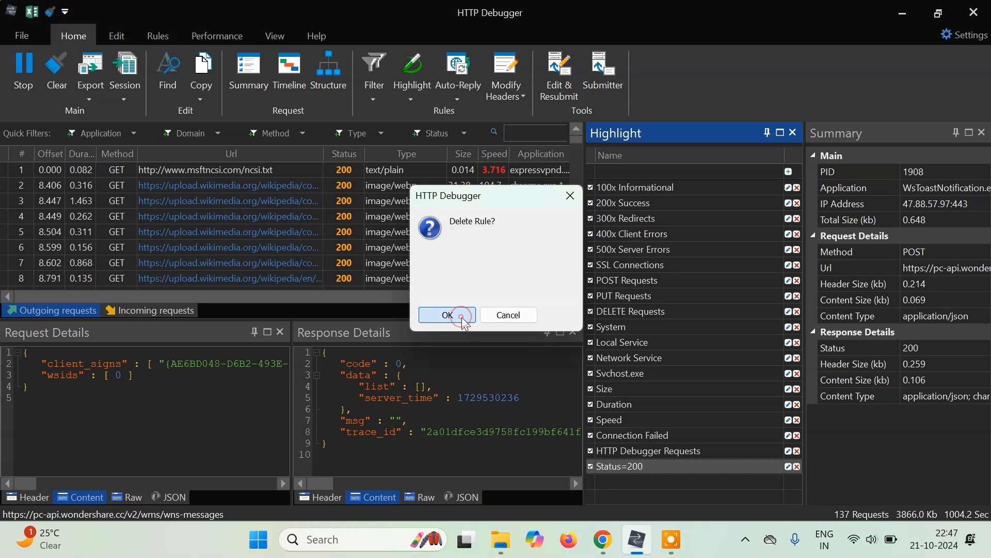
pyautogui.click(797, 451)
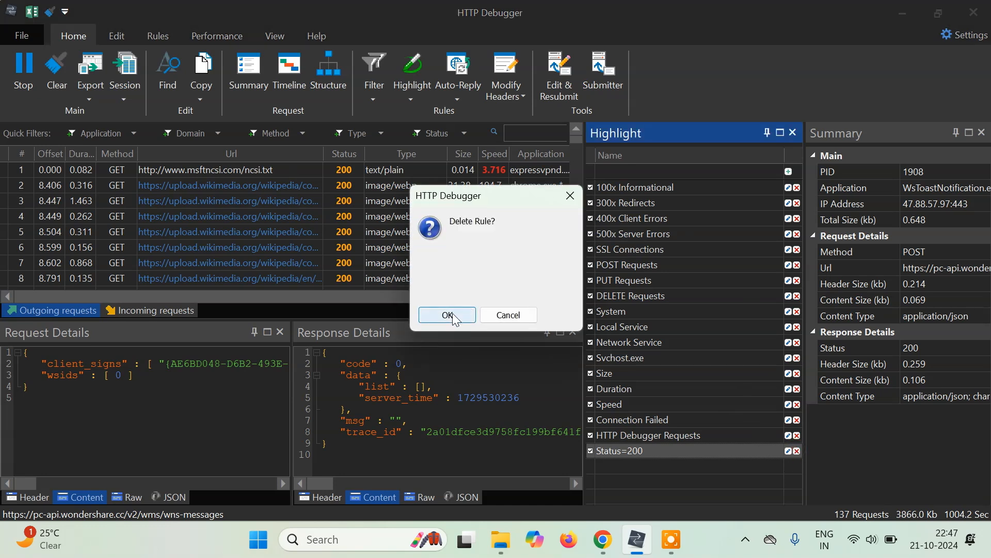
pyautogui.click(452, 313)
pyautogui.click(494, 396)
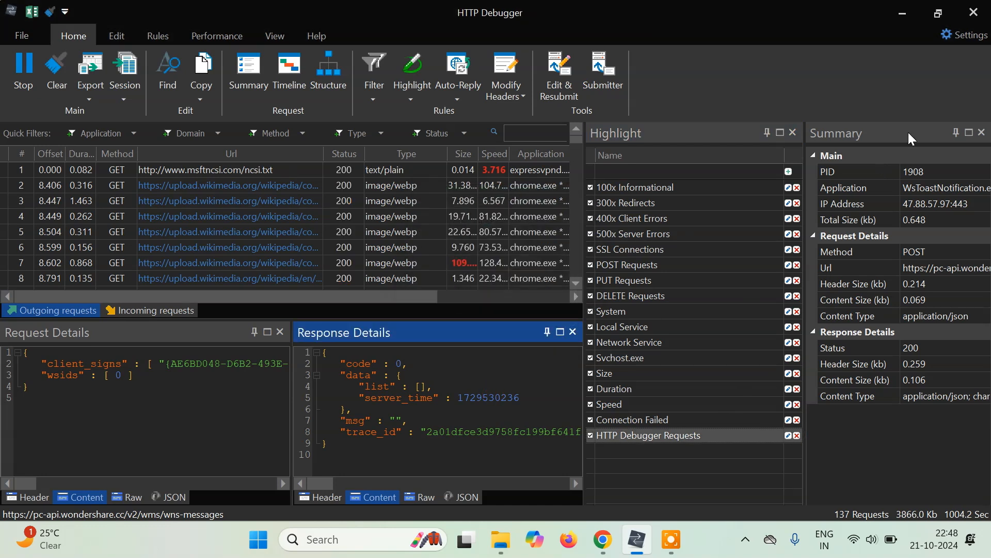
pyautogui.click(793, 133)
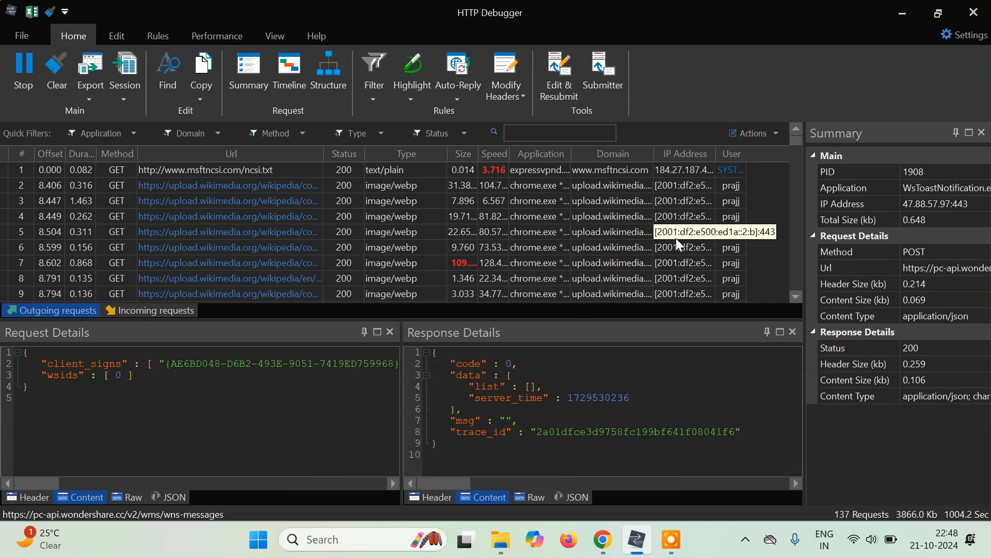
# Look over the auto-reply, header modification and content saving options available for the selected request.
pyautogui.click(765, 133)
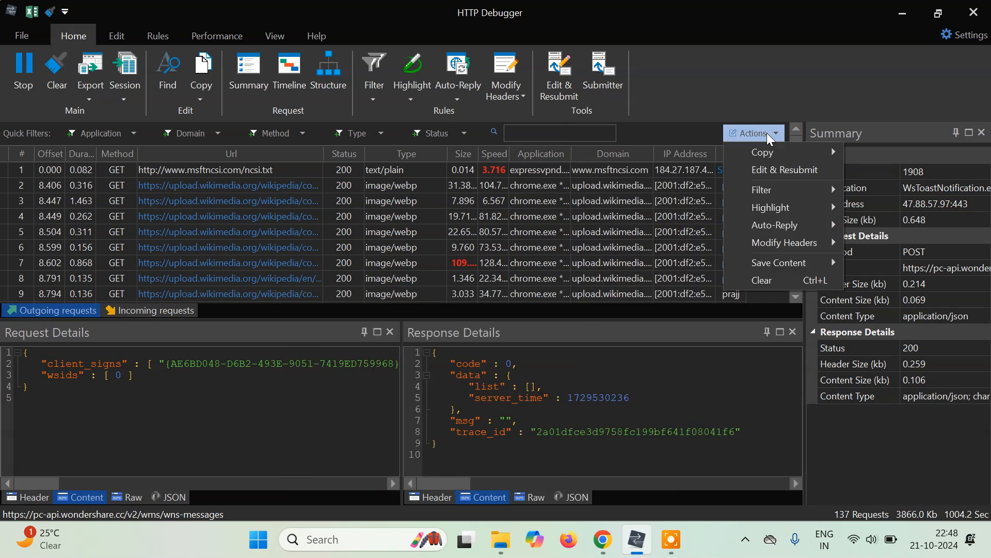
pyautogui.moveTo(816, 223)
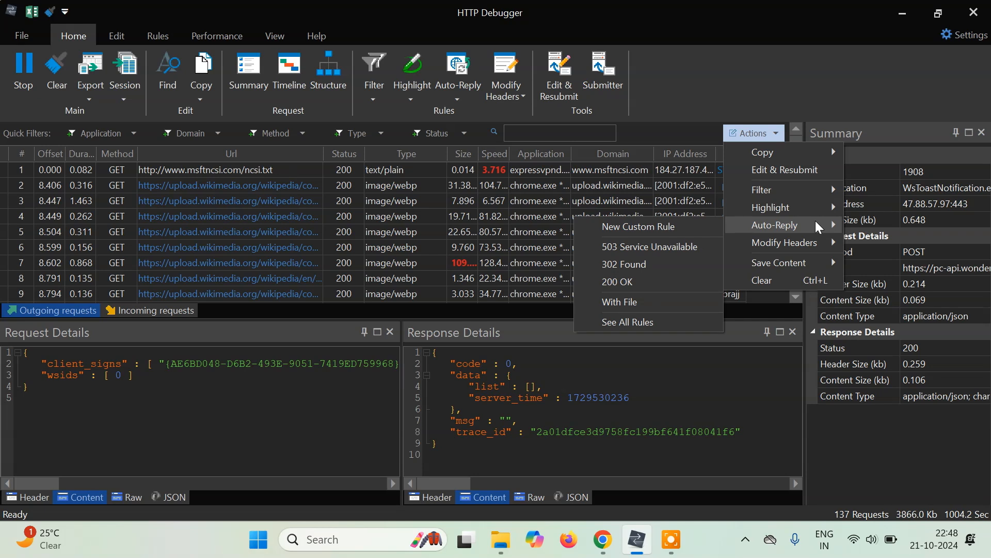
pyautogui.moveTo(825, 243)
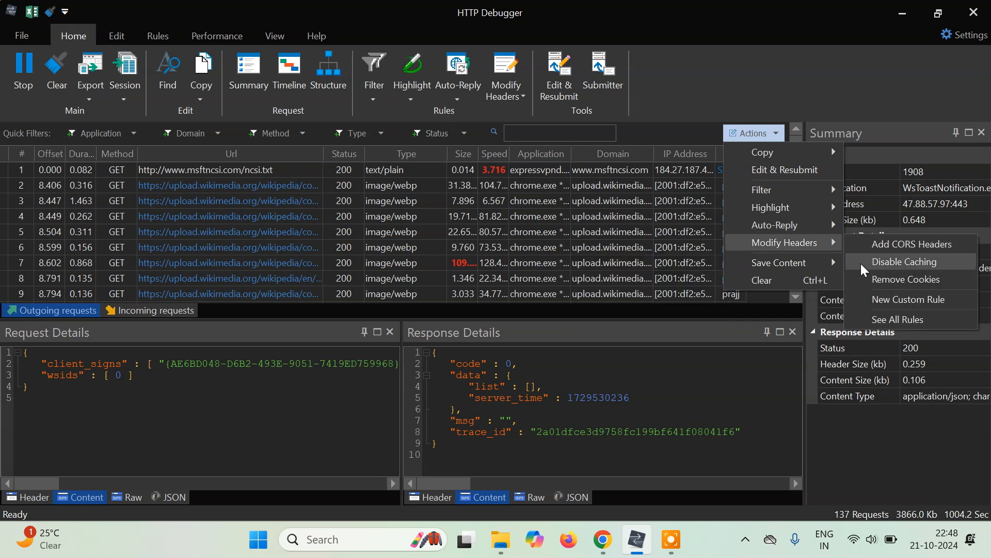
pyautogui.moveTo(832, 262)
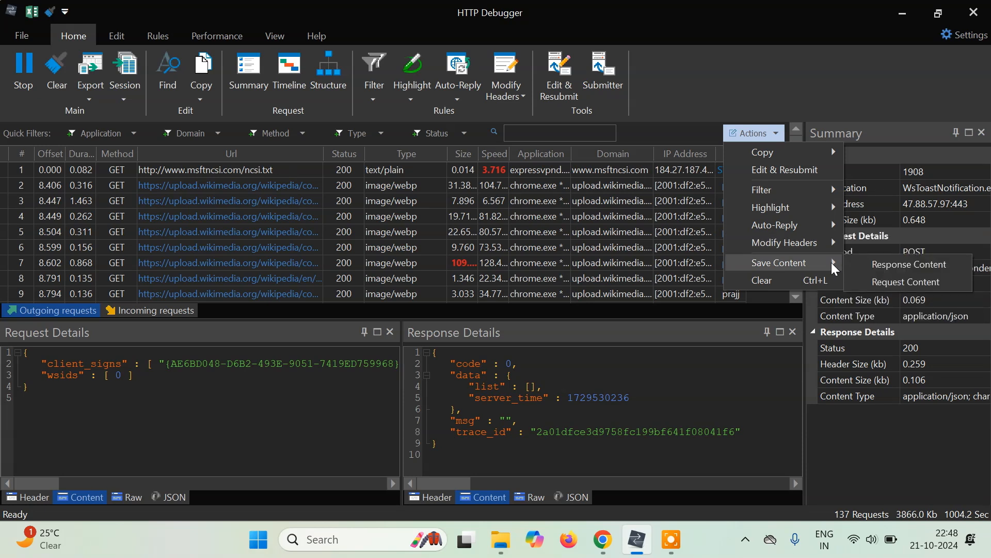
pyautogui.click(686, 373)
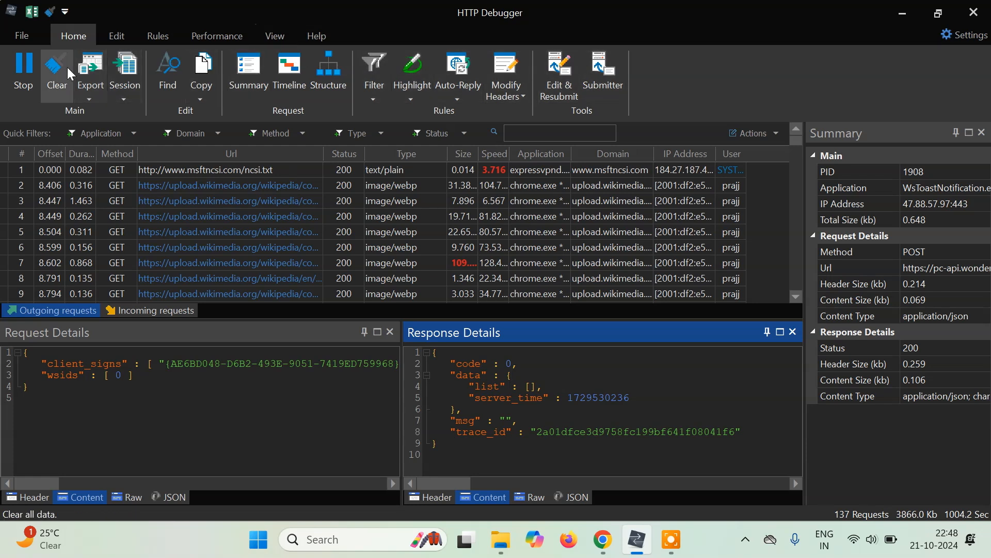
# Stop and restart the traffic capture, and clear all captured requests.
pyautogui.click(35, 72)
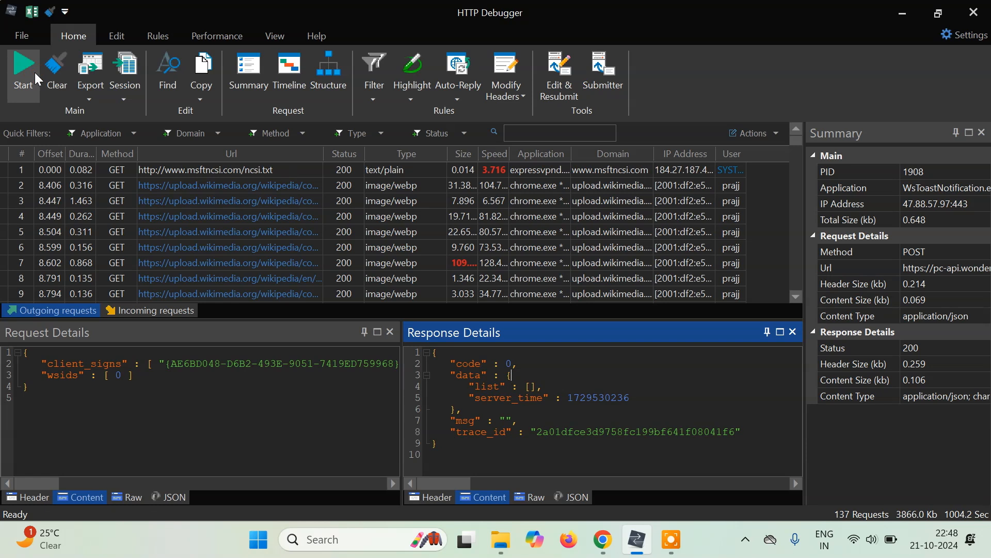
pyautogui.click(35, 72)
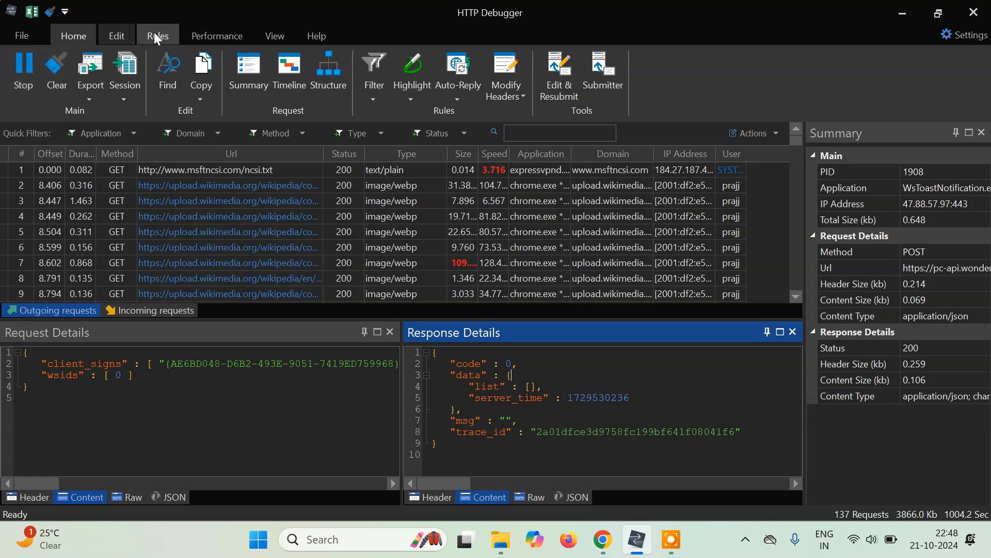
pyautogui.click(64, 73)
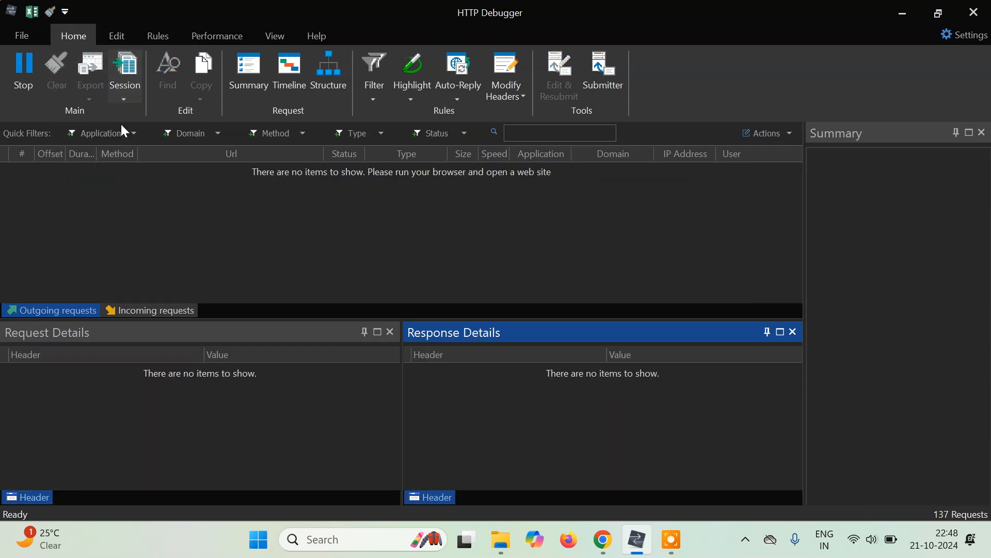
pyautogui.click(123, 98)
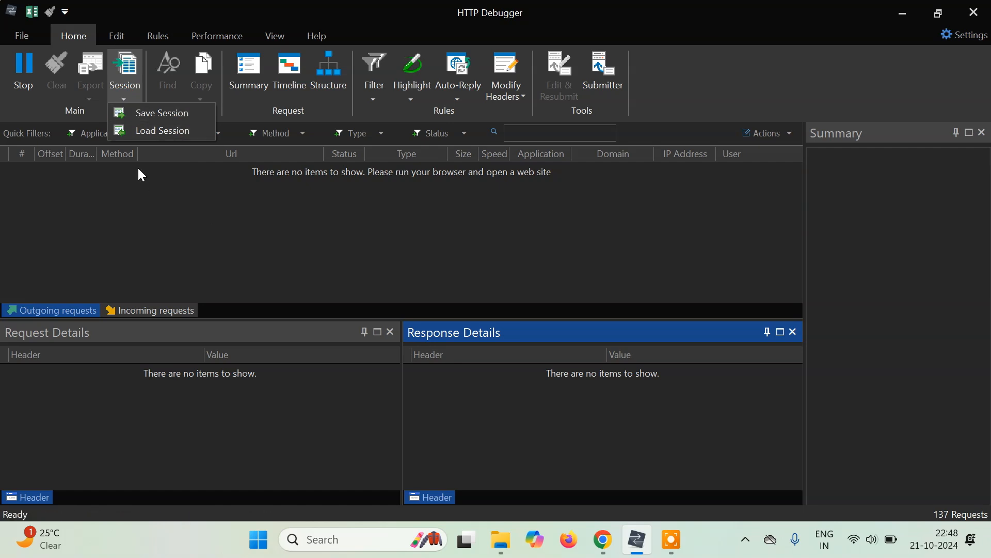
pyautogui.click(168, 116)
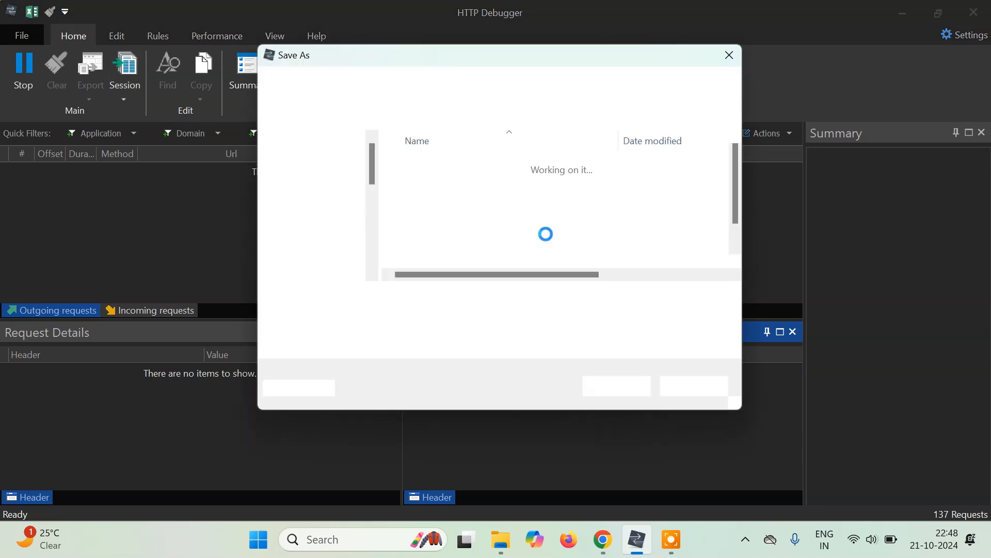
pyautogui.click(681, 388)
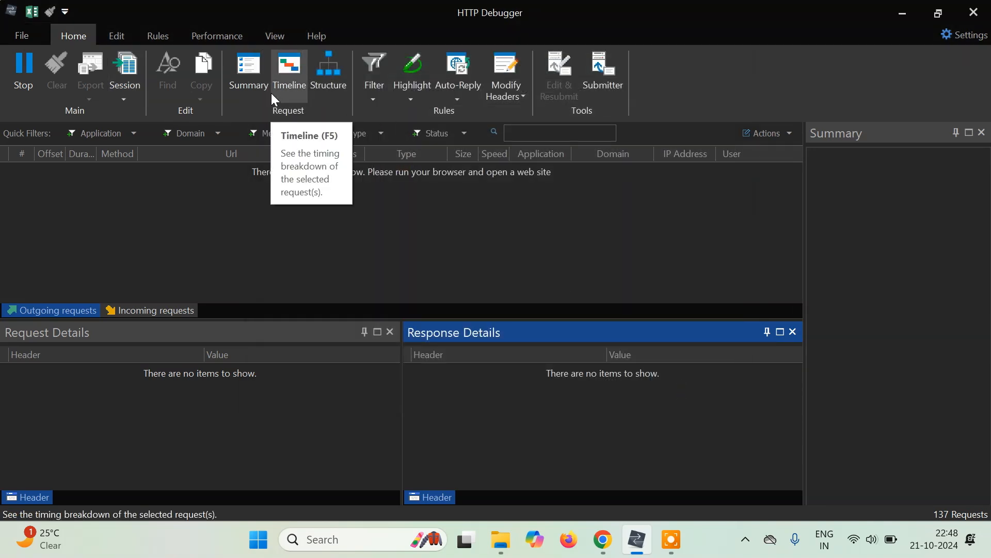
# Generate new traffic by opening the Yahya Sinwar article from Wikipedia's main page in Chrome, and return to HTTP Debugger.
pyautogui.click(607, 542)
pyautogui.click(193, 3)
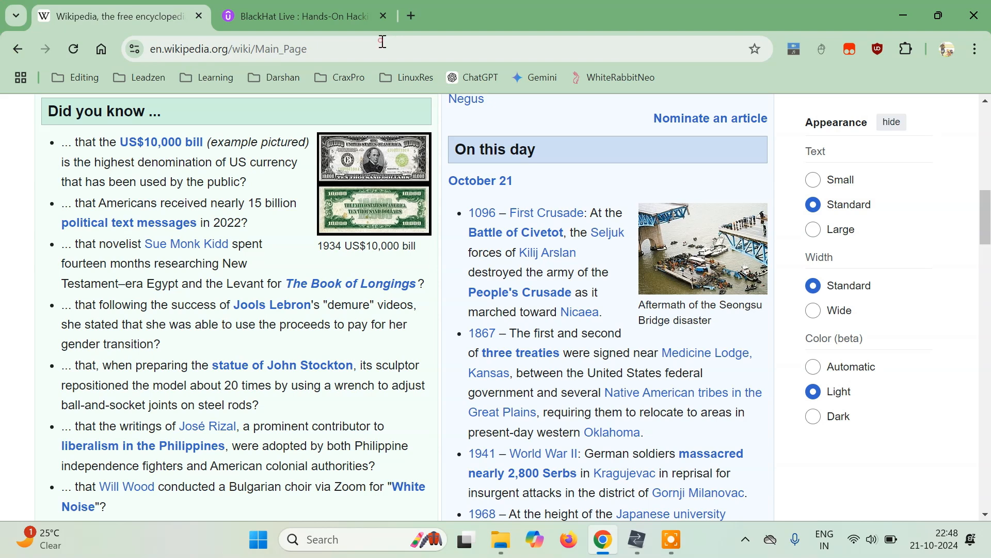
pyautogui.click(382, 43)
pyautogui.moveTo(987, 219); pyautogui.dragTo(989, 140)
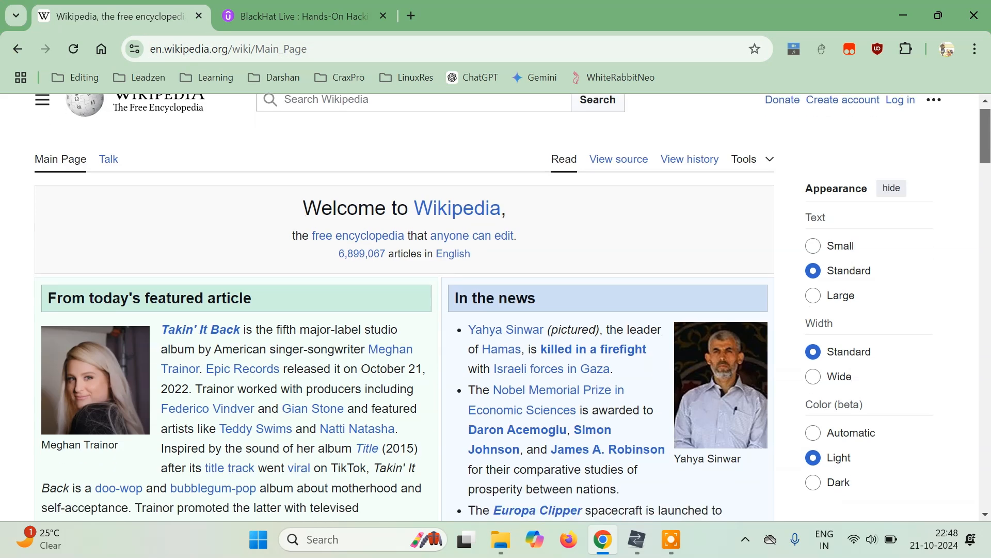
pyautogui.click(516, 333)
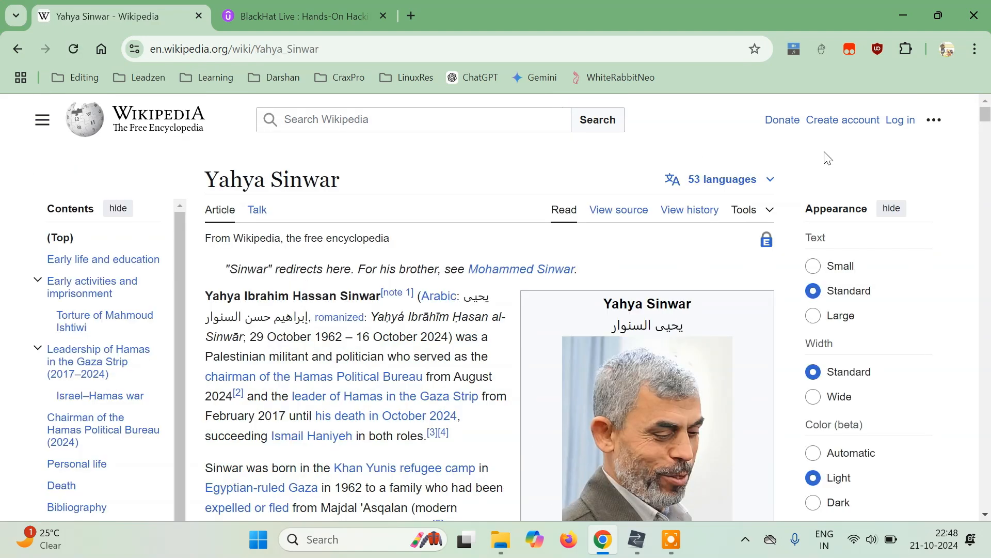
pyautogui.click(628, 551)
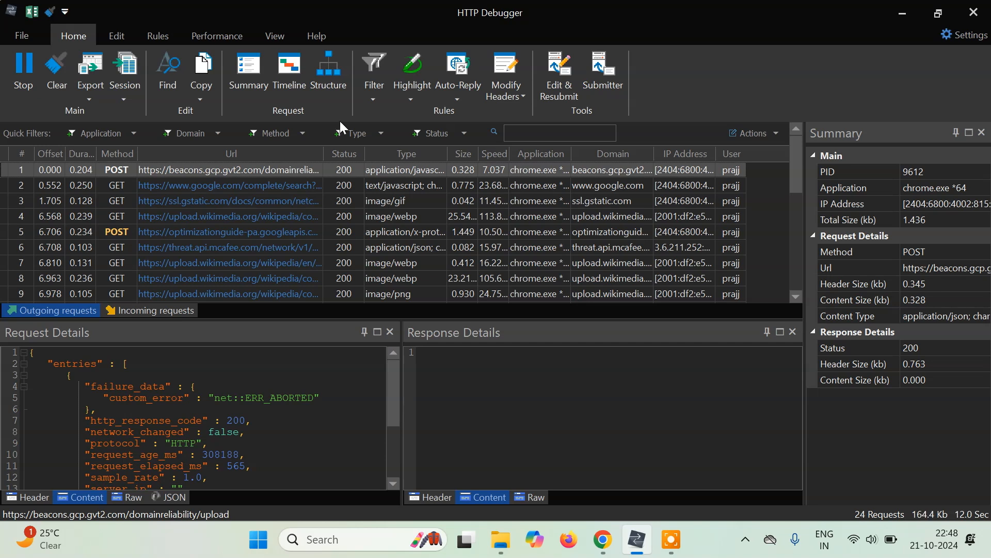
# Show the domain structure of the captured requests and expand upload.wikimedia.org down to the contents of its commons and en folders.
pyautogui.click(334, 70)
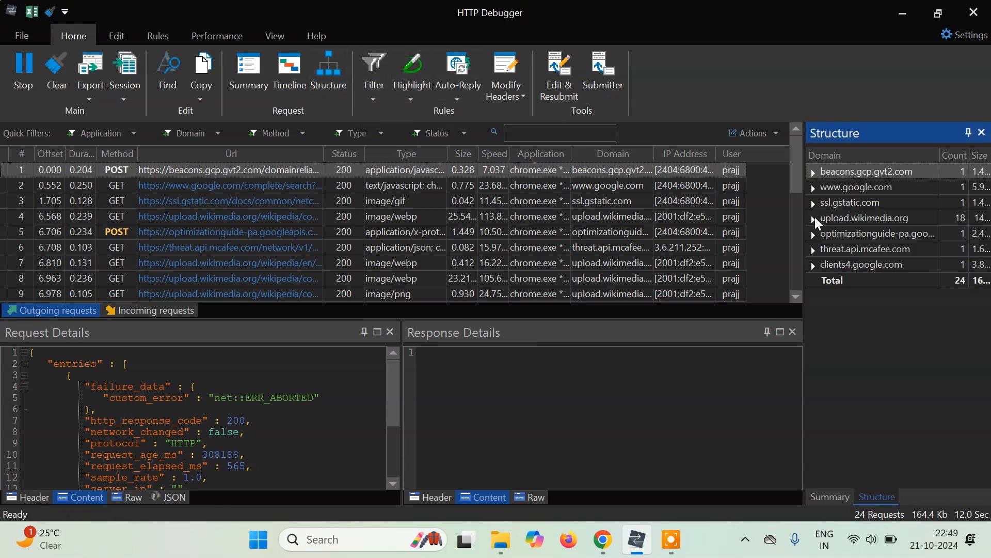
pyautogui.click(815, 218)
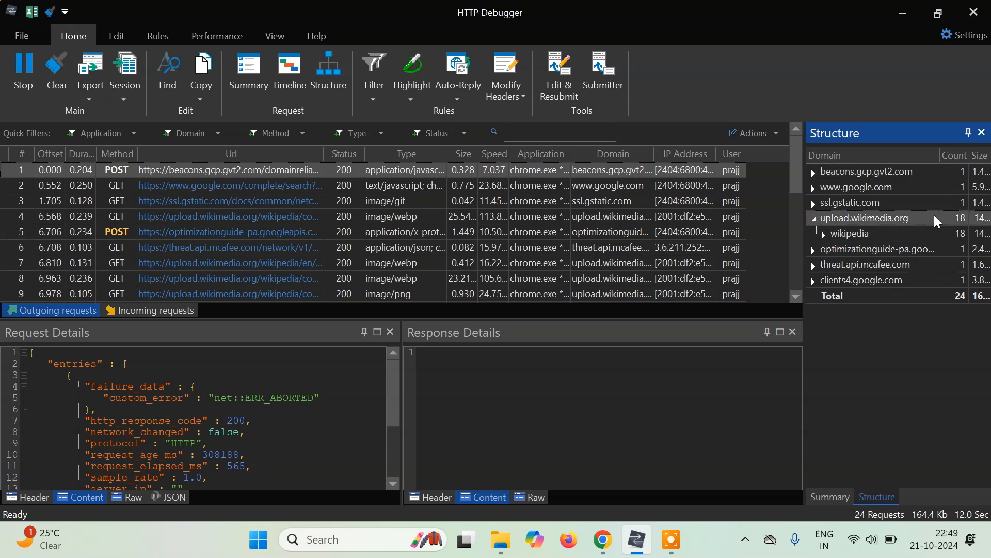
pyautogui.click(827, 234)
pyautogui.click(834, 249)
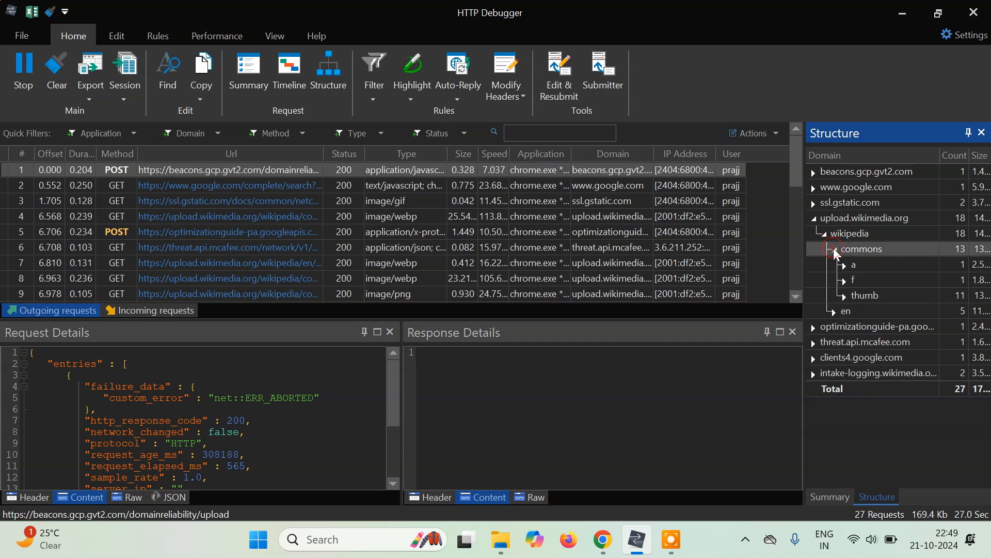
pyautogui.click(835, 312)
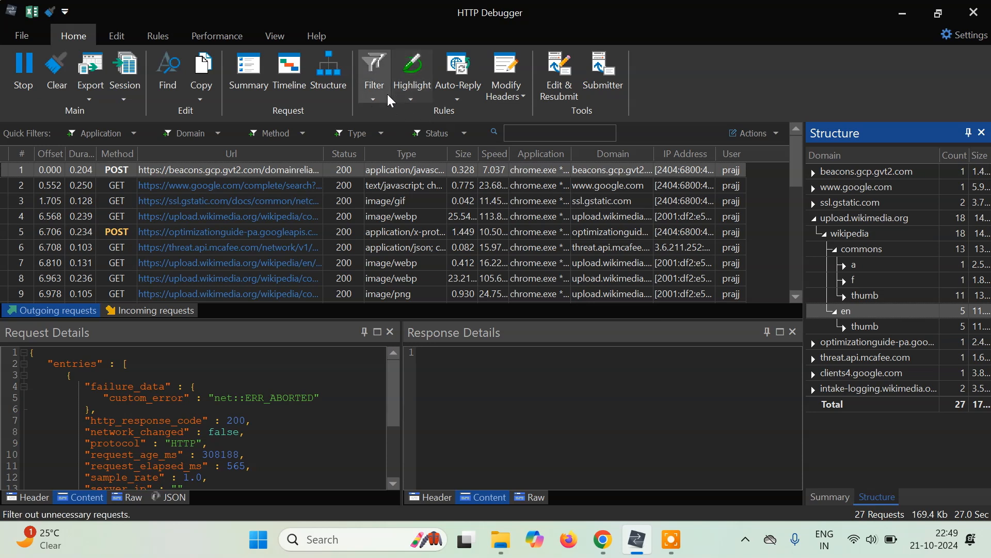
# View the timing breakdown and summary of the selected POST request, and check the filter and highlight rule options.
pyautogui.click(300, 87)
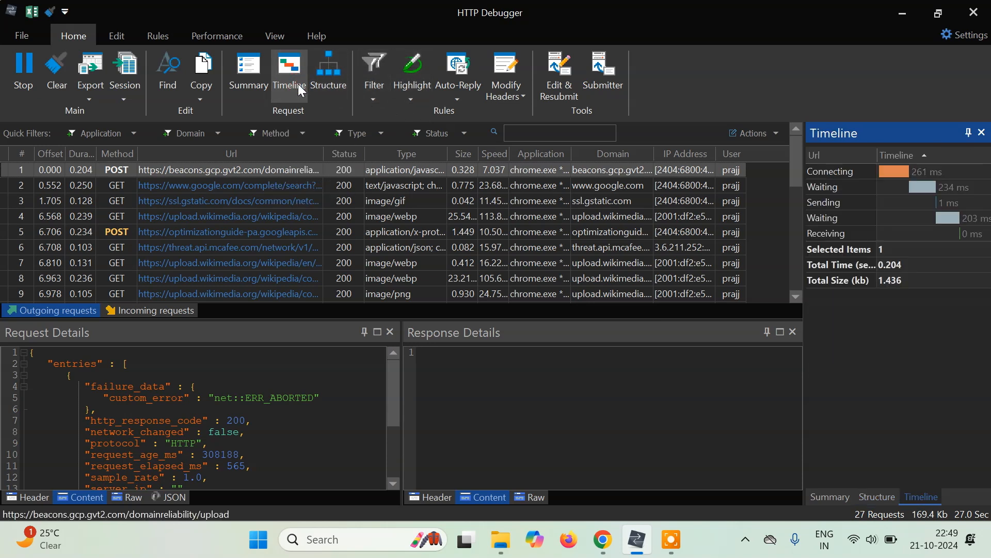
pyautogui.click(246, 78)
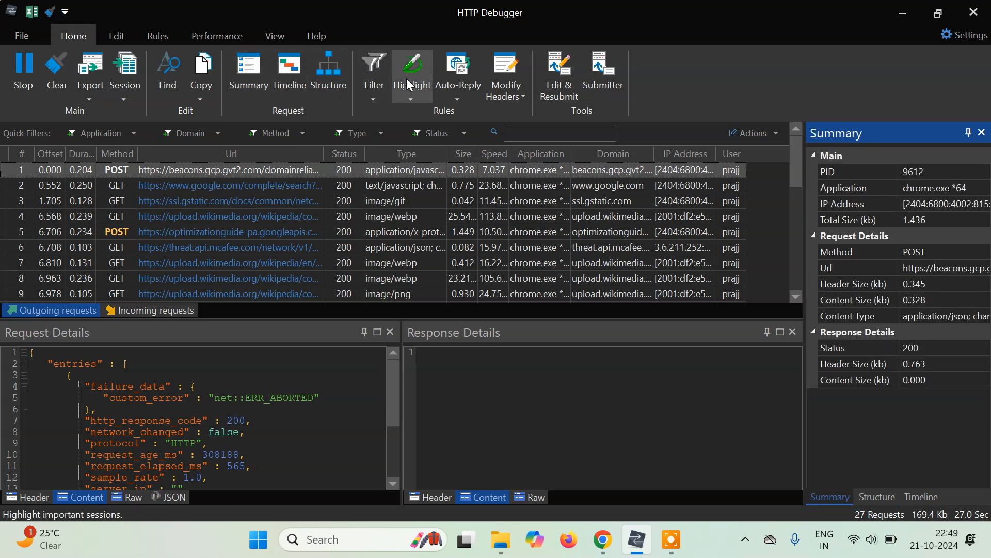
pyautogui.click(377, 93)
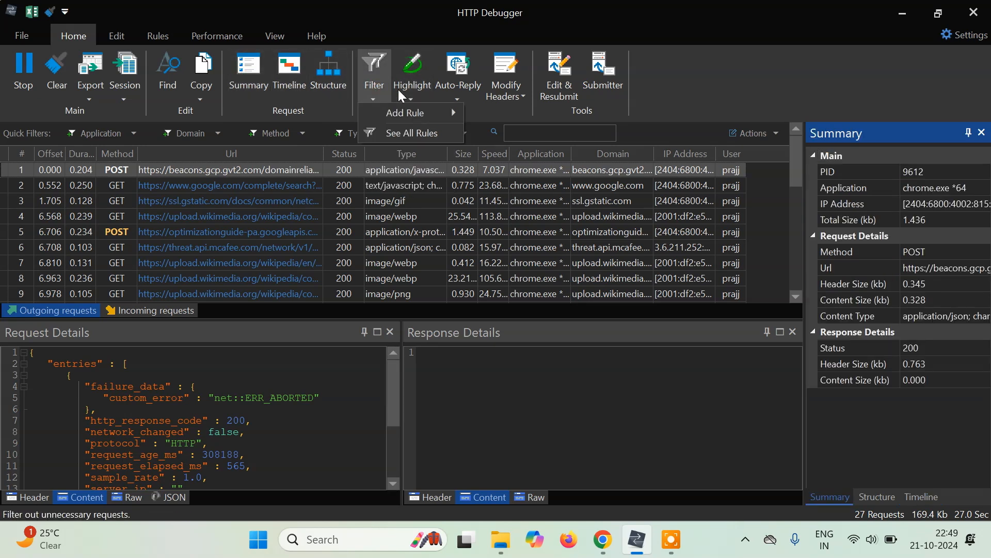
pyautogui.click(419, 97)
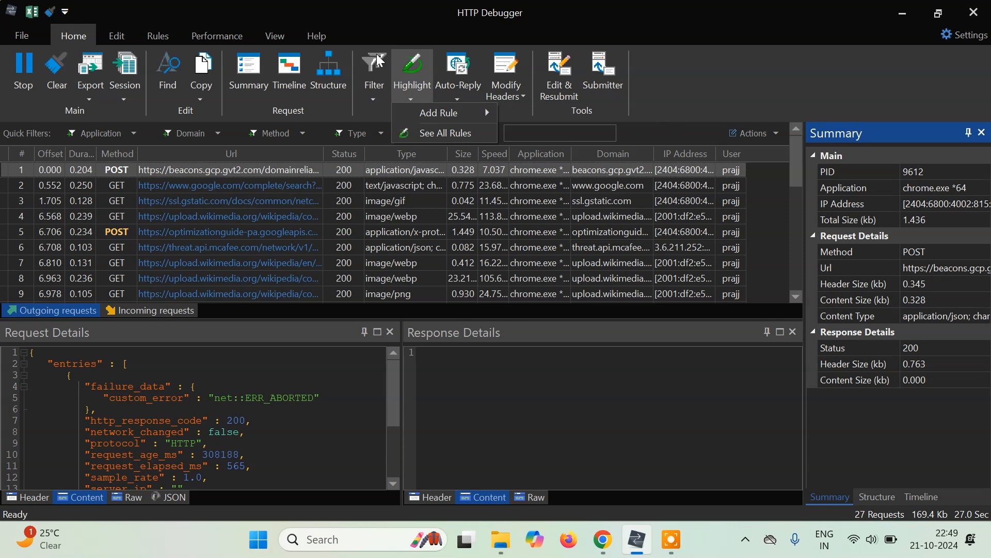
# Check the copy and bookmark options for requests, open the Convert tool and view its available decoding formats.
pyautogui.click(118, 37)
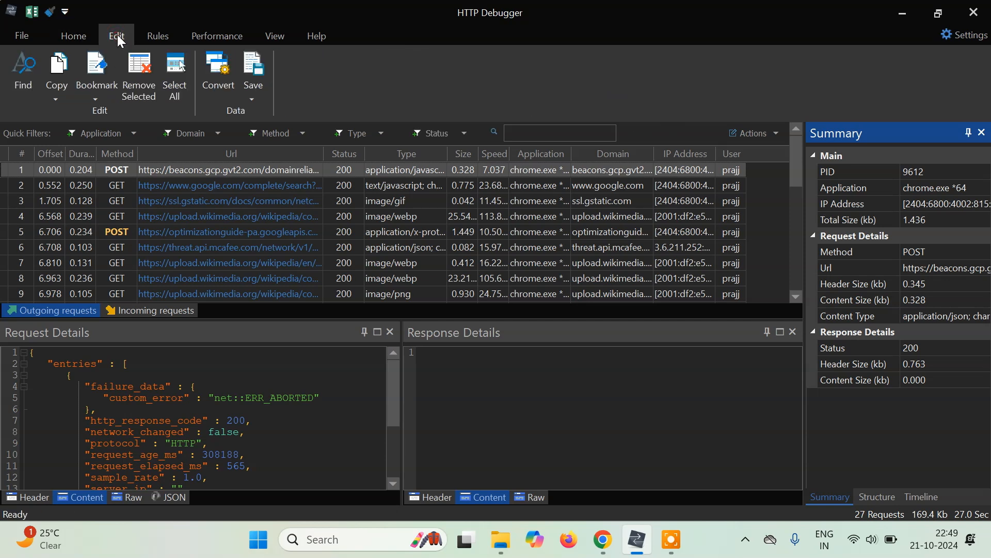
pyautogui.click(56, 103)
pyautogui.click(101, 103)
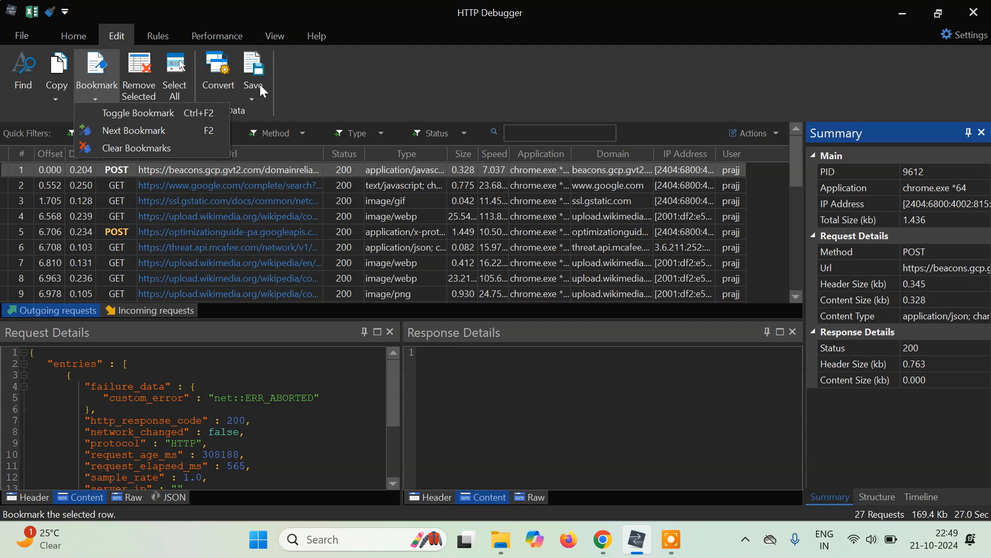
pyautogui.click(233, 88)
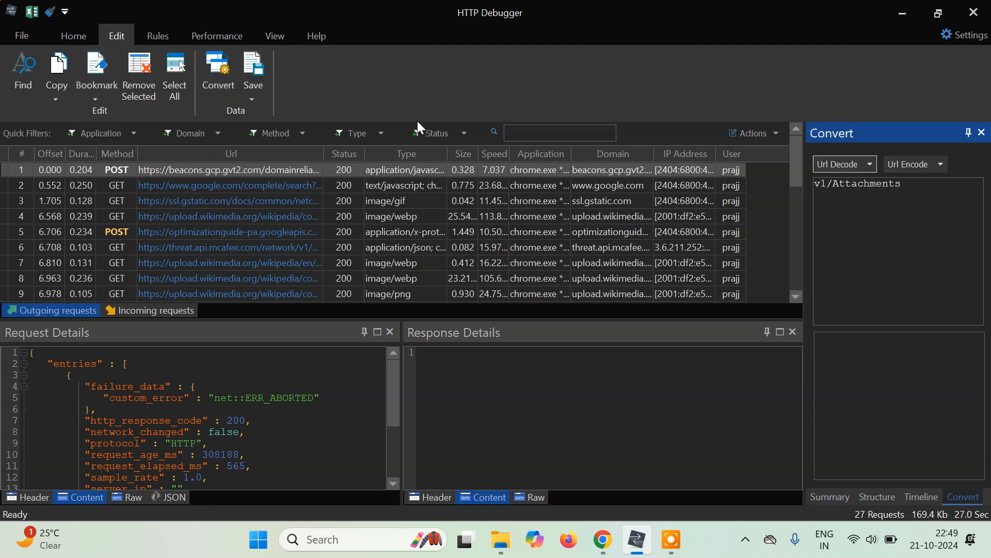
pyautogui.click(870, 165)
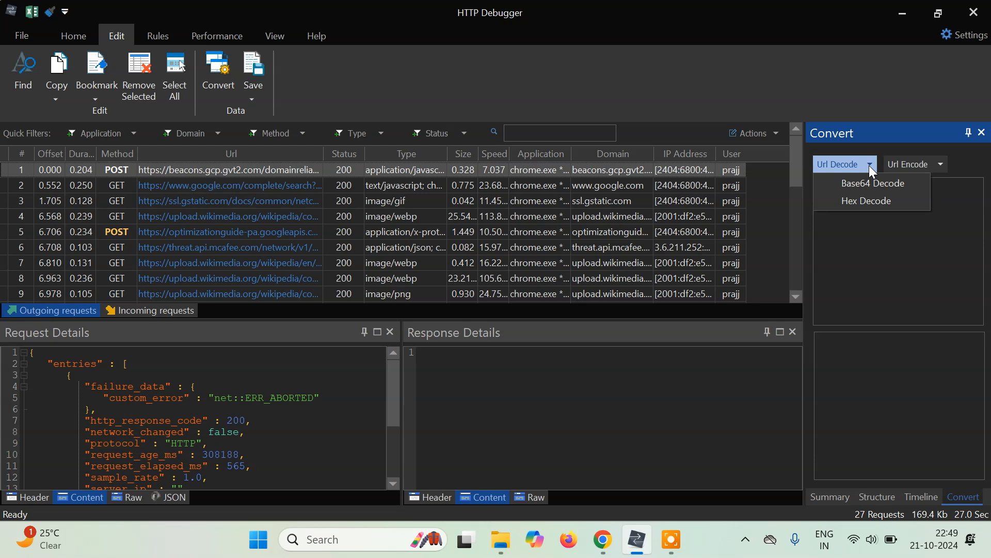
pyautogui.click(869, 228)
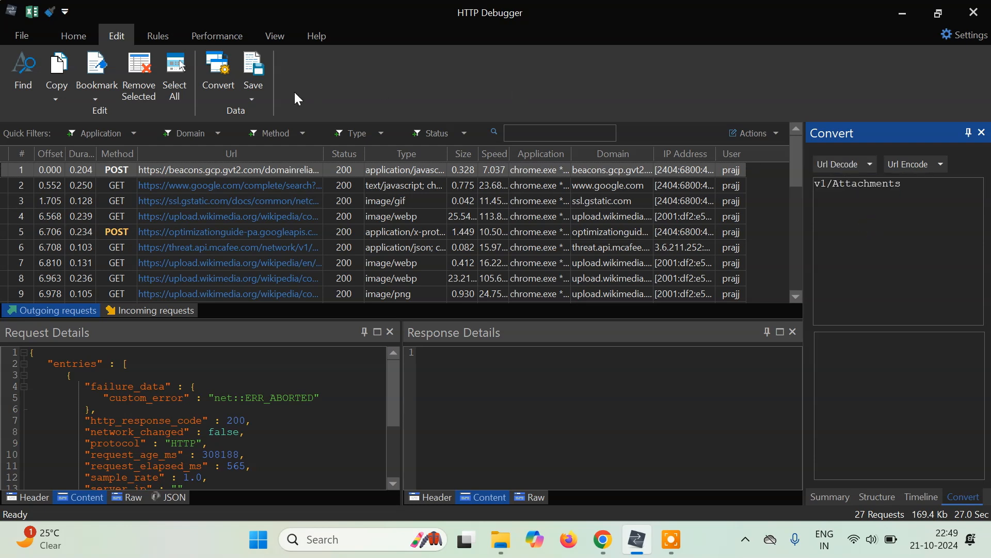
# Look over the available rule, performance, theme and layout tools, and return to the main tools to browse the captured requests.
pyautogui.click(164, 36)
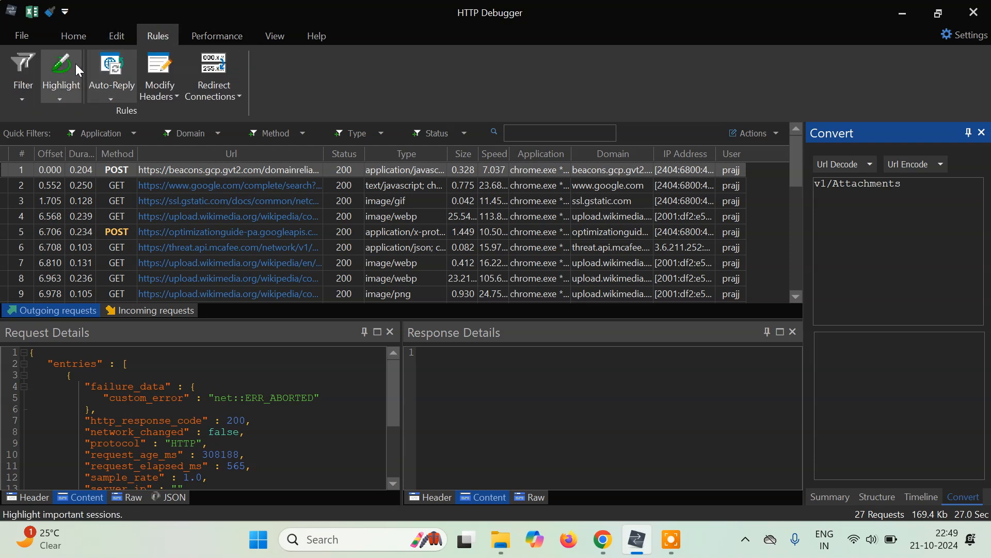
pyautogui.click(218, 37)
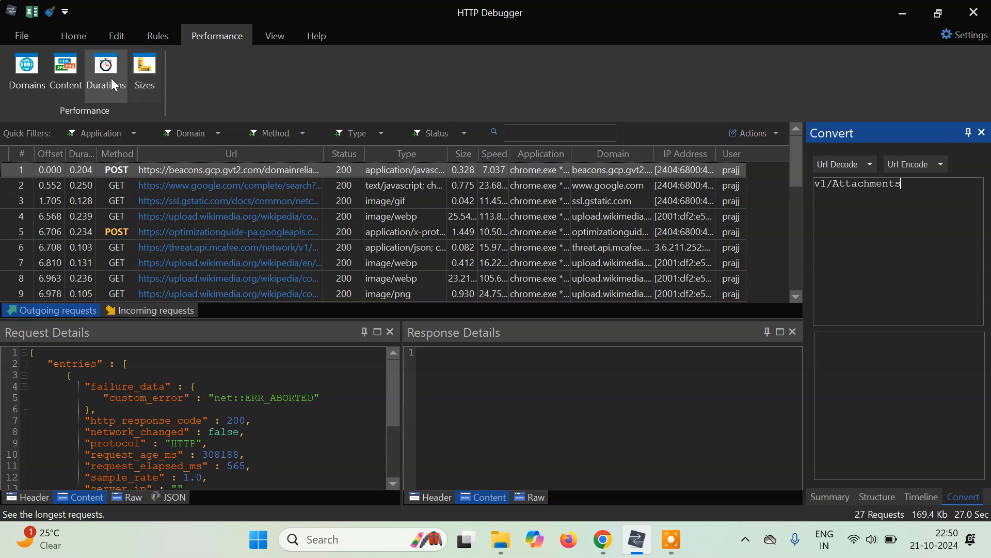
pyautogui.click(279, 34)
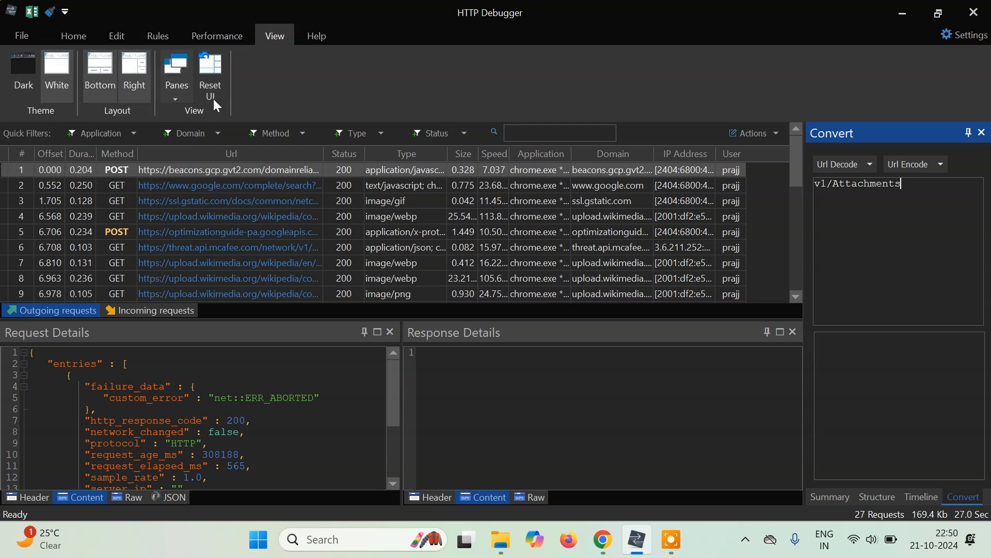
pyautogui.click(82, 42)
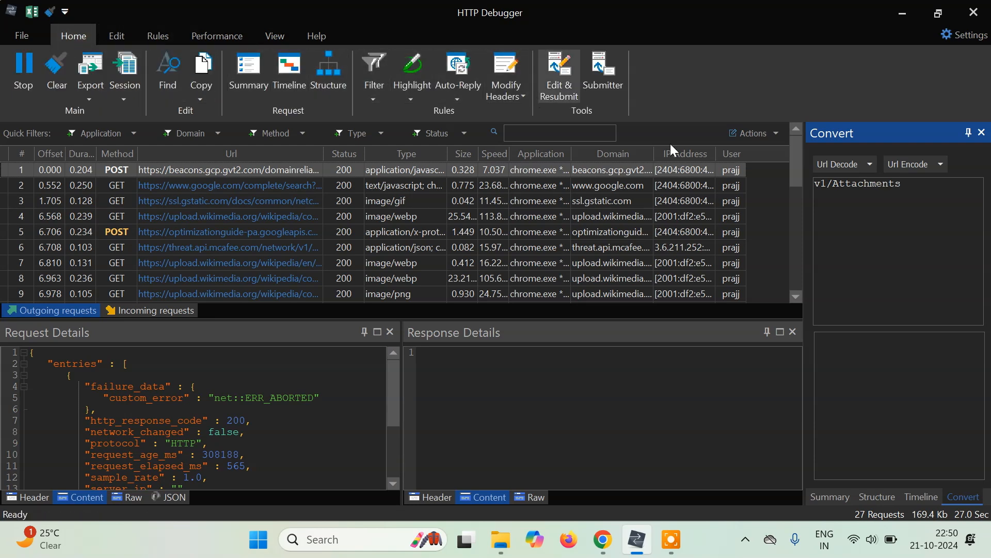
pyautogui.moveTo(797, 164)
pyautogui.mouseDown()
pyautogui.moveTo(807, 302)
pyautogui.moveTo(792, 172)
pyautogui.mouseUp()
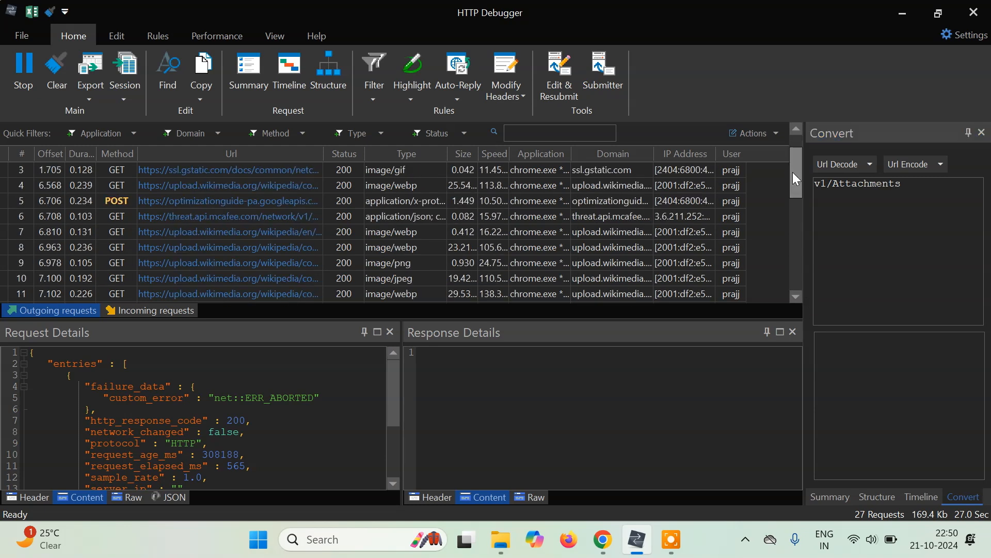